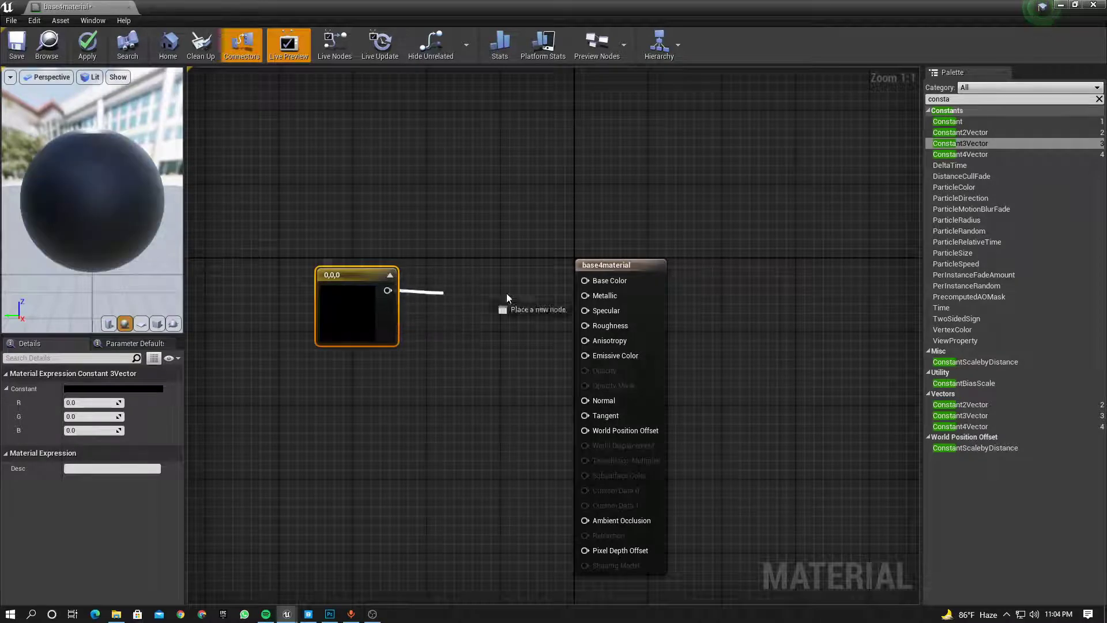
Step: Connect the Constant3Vector node to the material's Base Color and align the node level with that input
right_click_drag(646, 245, 703, 254)
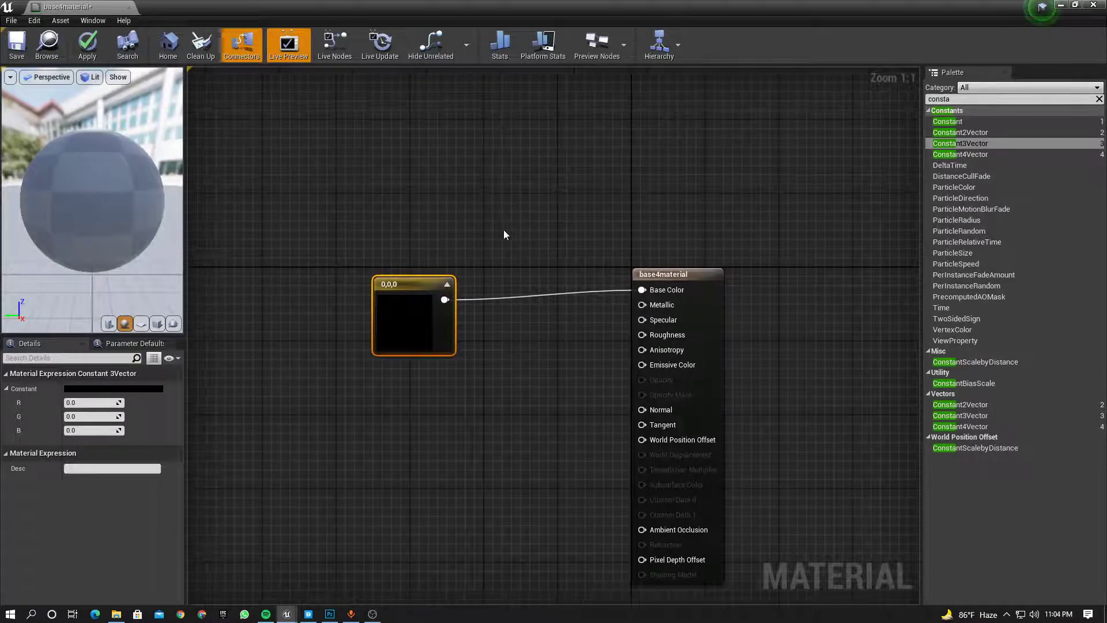
right_click_drag(504, 230, 511, 226)
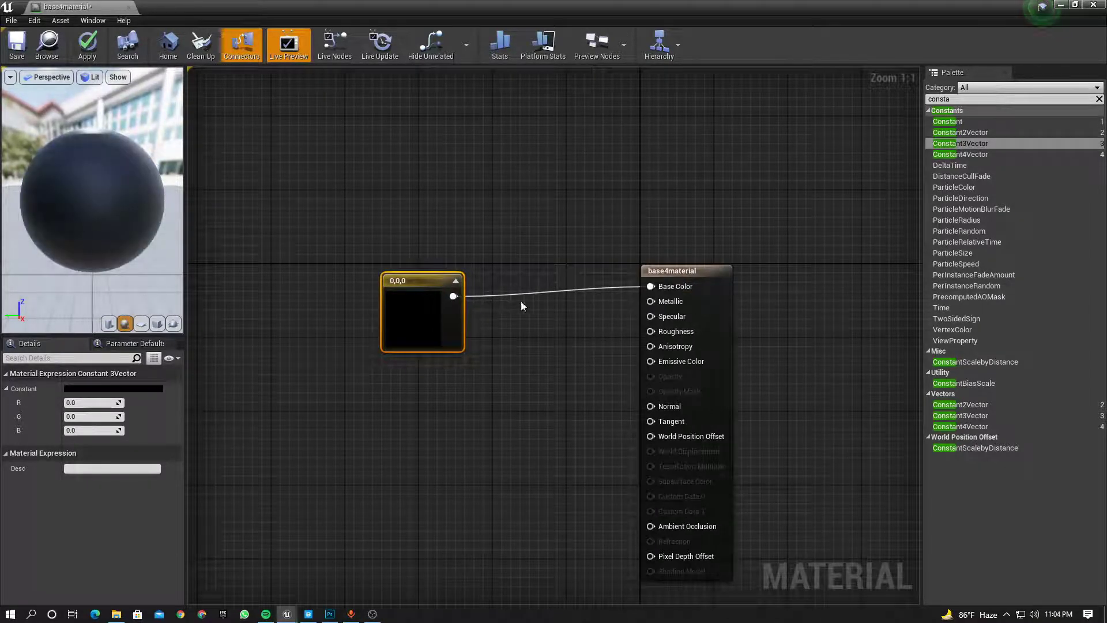
left_click_drag(427, 283, 412, 277)
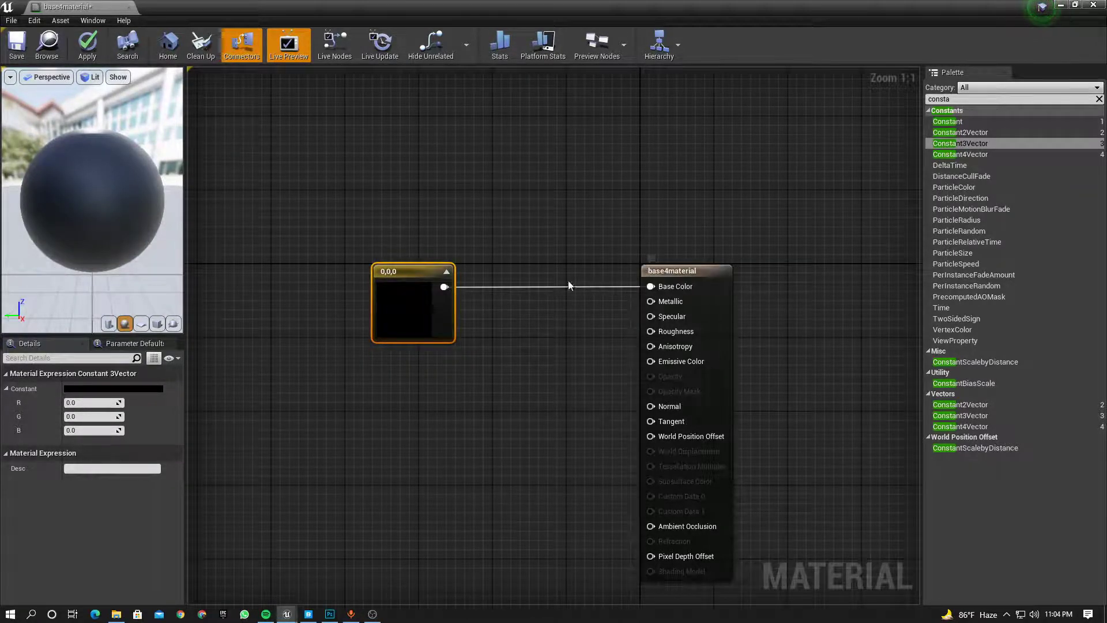
Step: Set the Constant3Vector colour to bright blue (R 0.0, G 0.14586, B 1.0) and apply the material
double_click(414, 303)
left_click(459, 351)
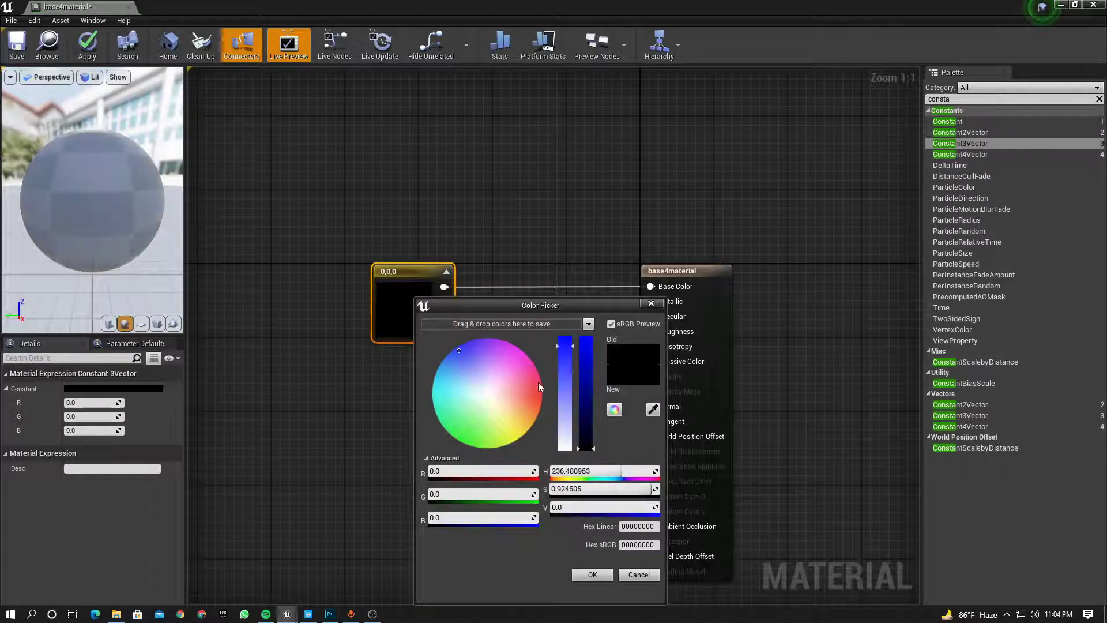
left_click_drag(585, 447, 585, 361)
left_click(459, 351)
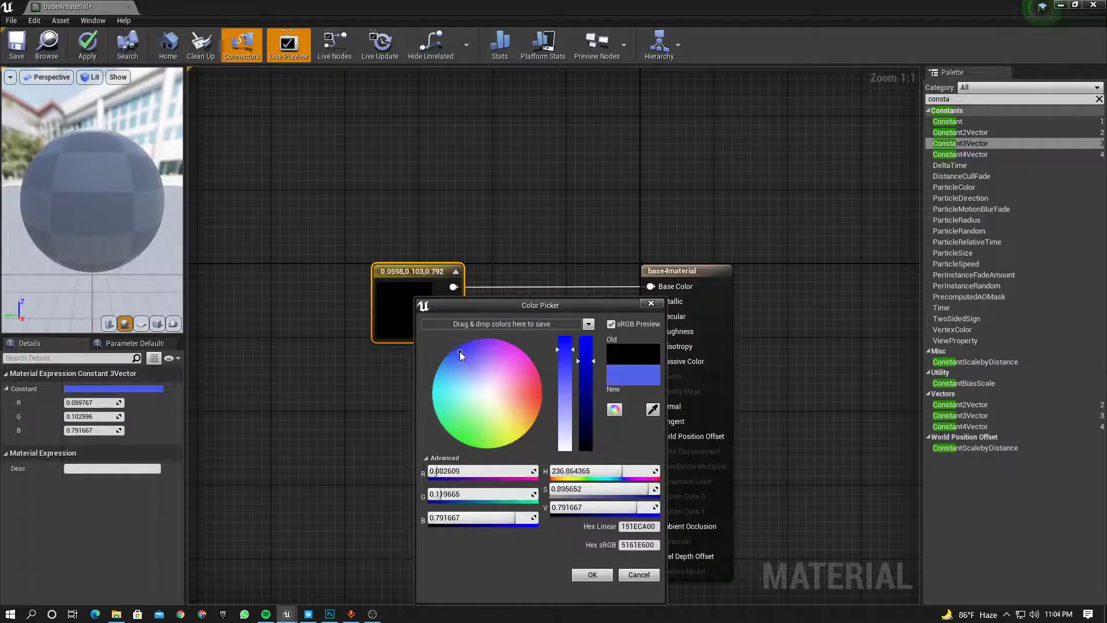
left_click(460, 353)
left_click_drag(585, 361, 593, 333)
left_click_drag(503, 357, 453, 350)
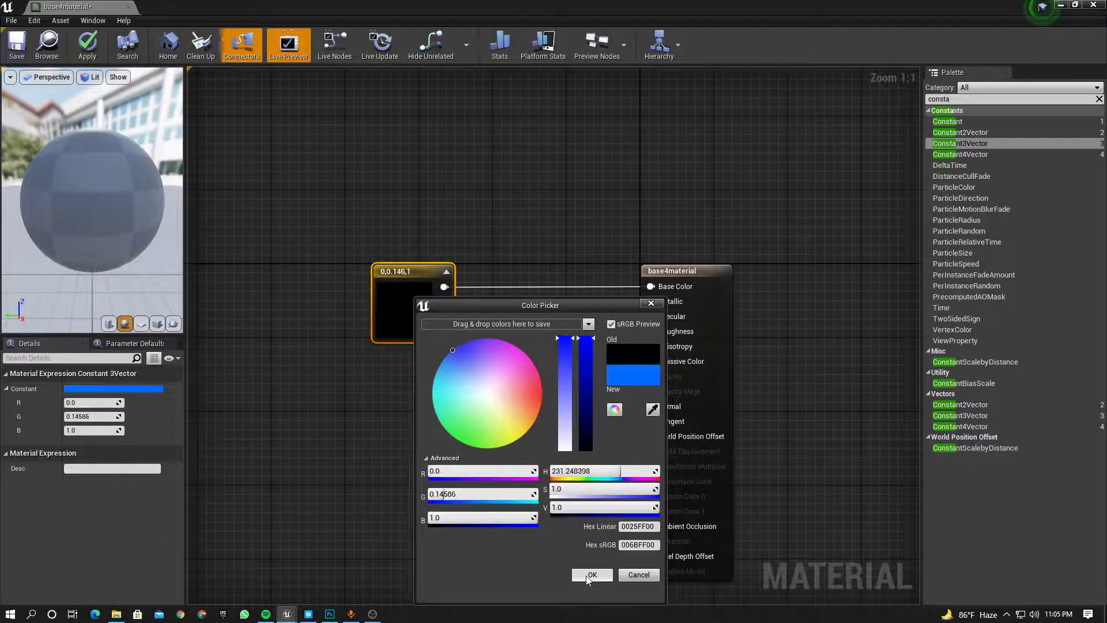
left_click(590, 575)
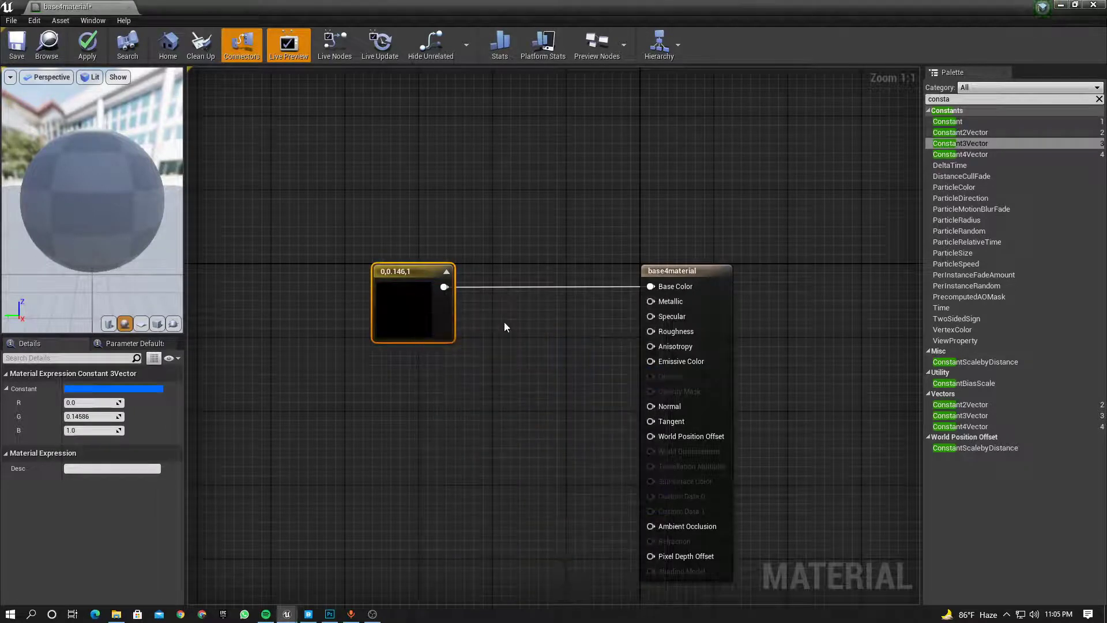
left_click(96, 42)
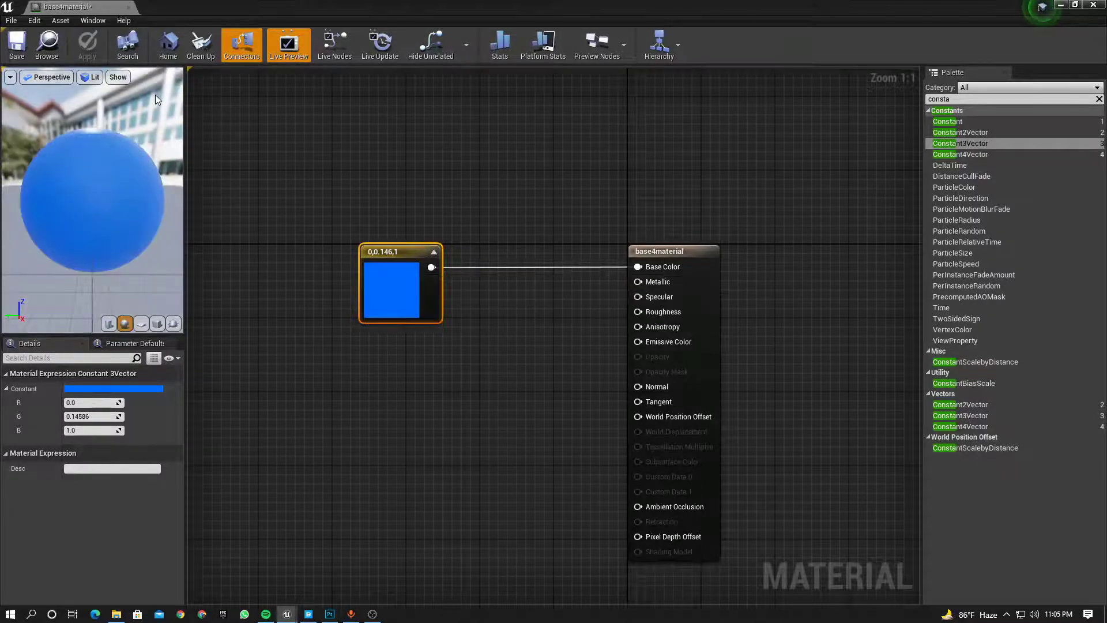
Step: Dock the base4material editor next to ThirdPersonExampleMap in the main window and return to the level
left_click_drag(46, 9, 173, 7)
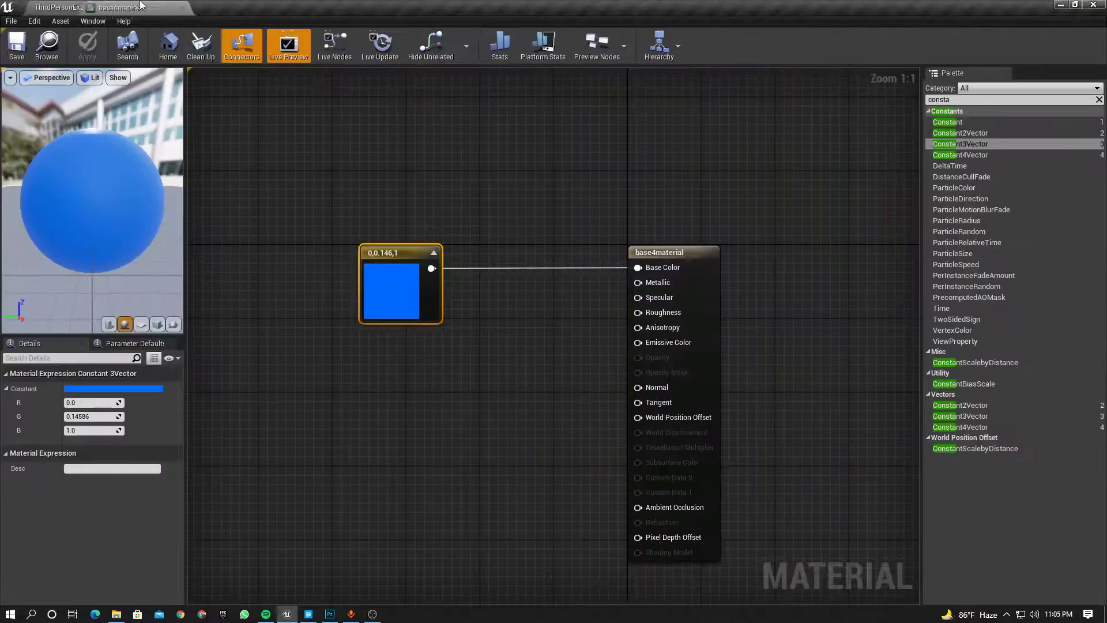
left_click(62, 6)
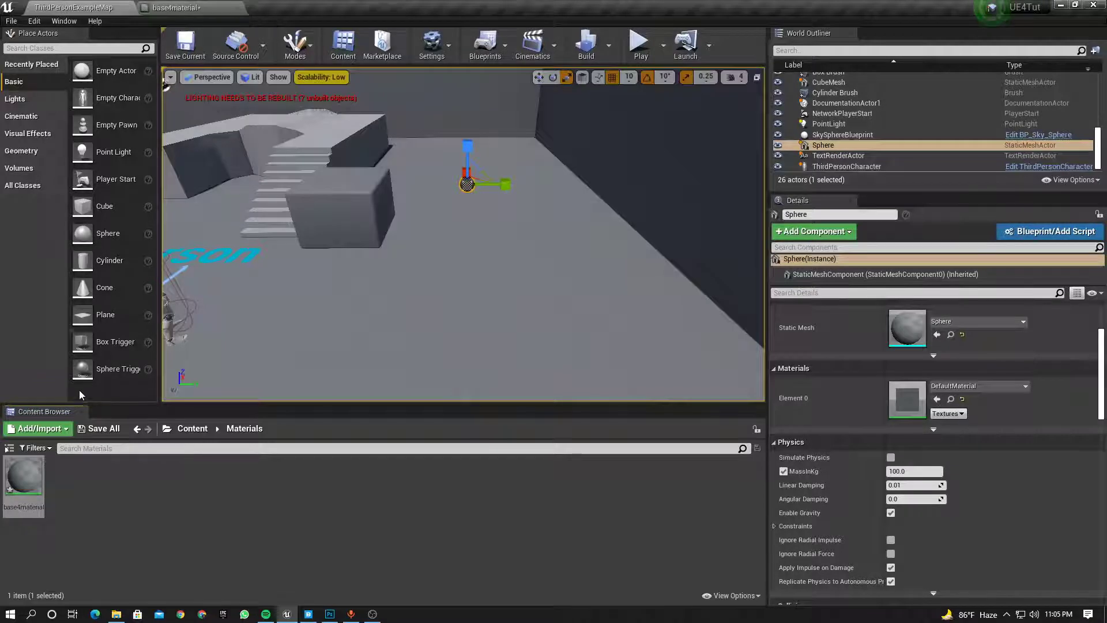
left_click(176, 7)
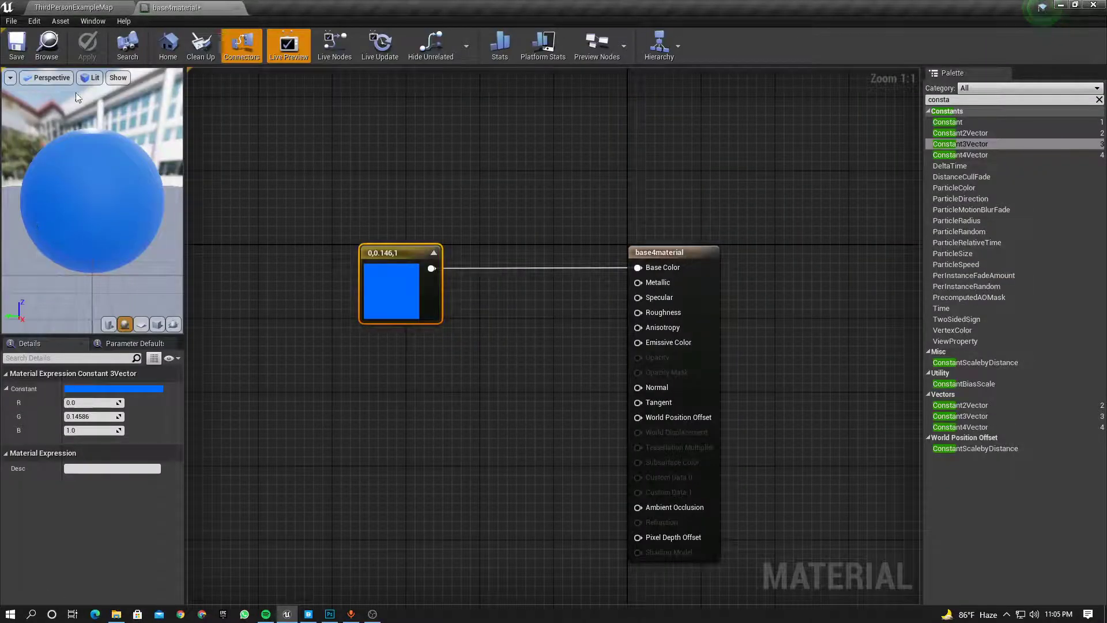
left_click(66, 7)
Step: Create a material instance from base4material and save both material assets
right_click(42, 494)
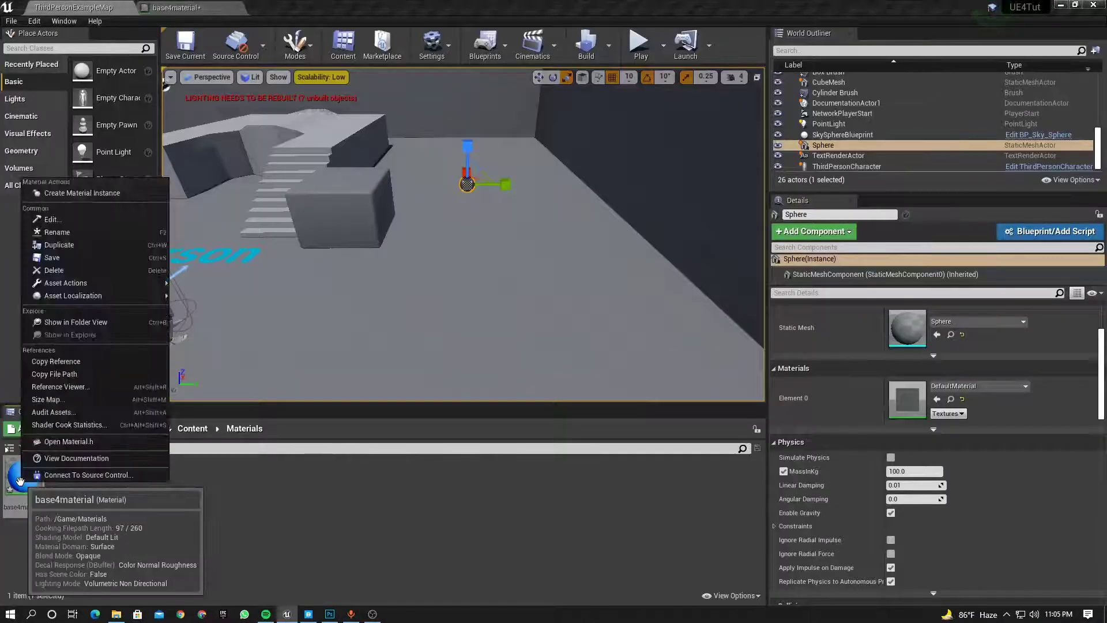
left_click(75, 196)
left_click(65, 474)
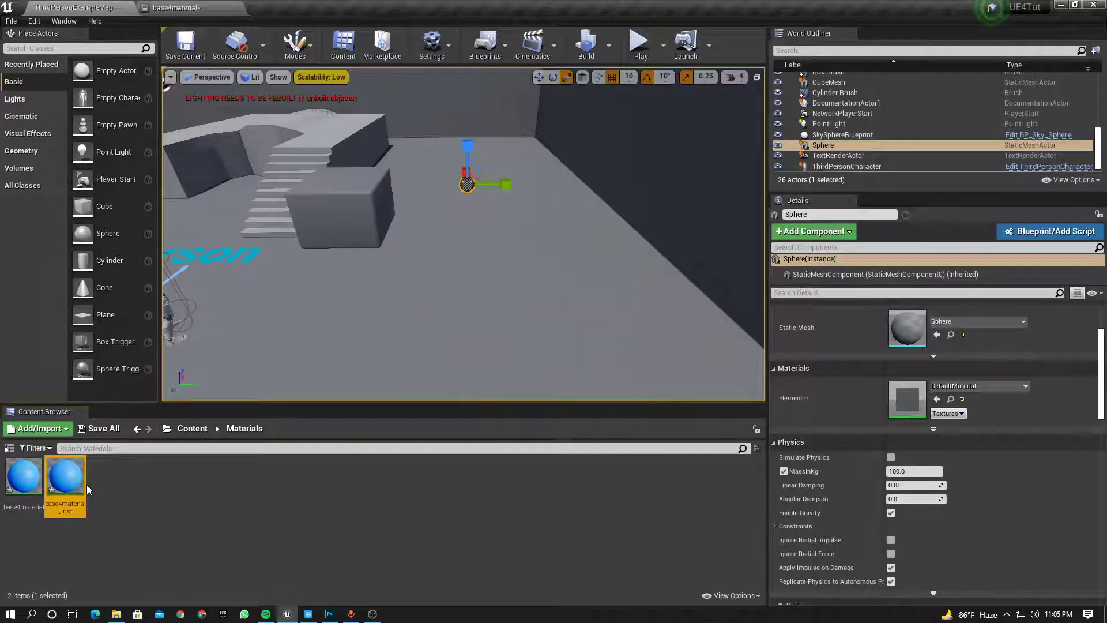
left_click(23, 478)
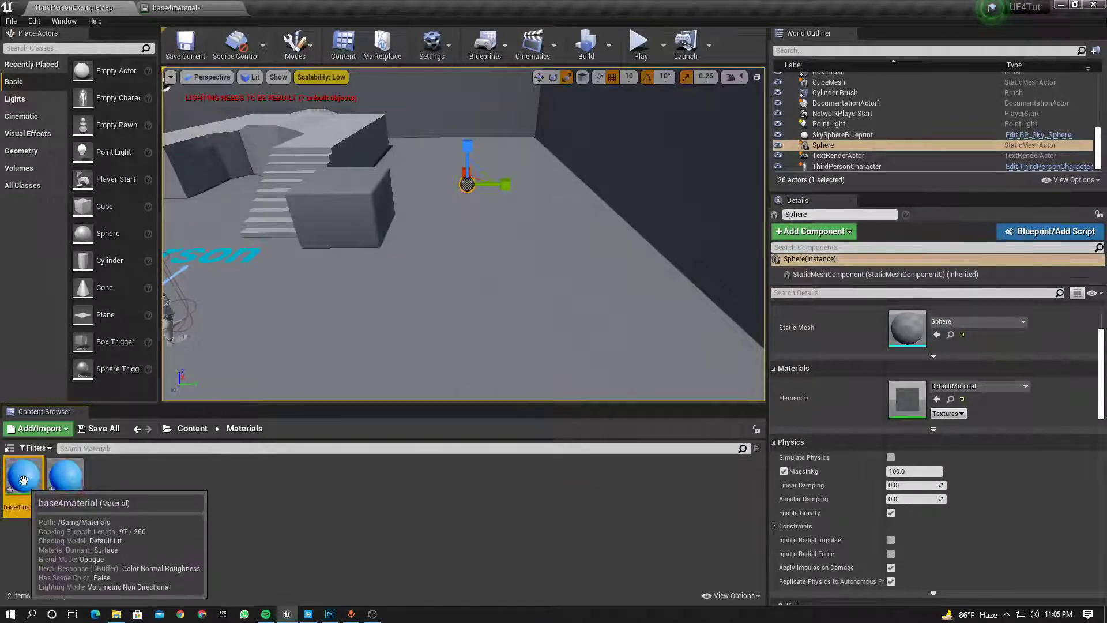
left_click(69, 484)
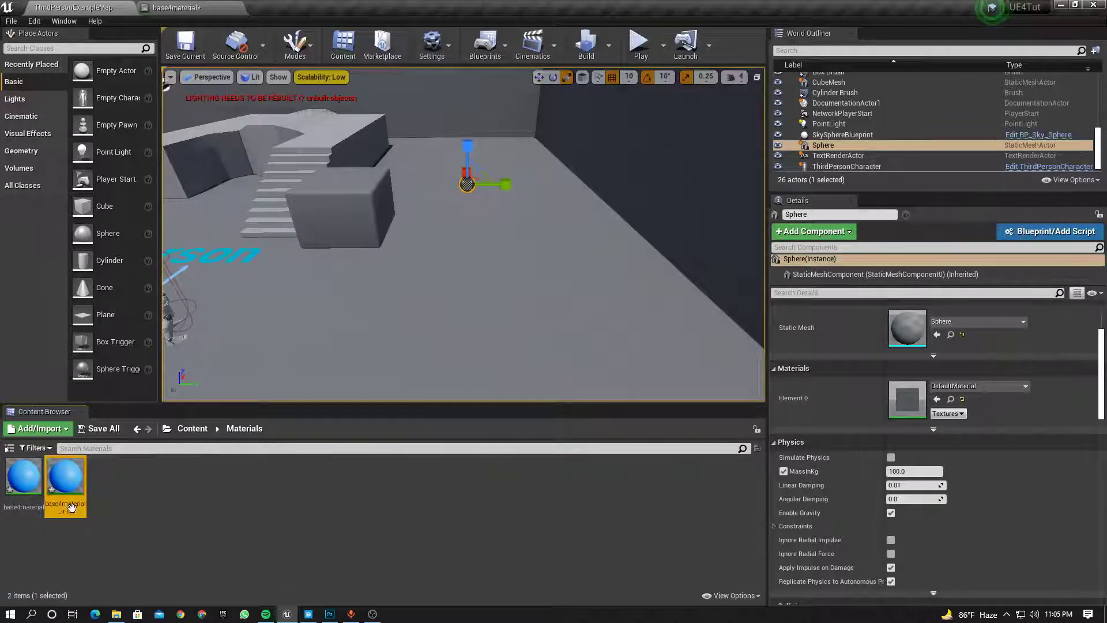
left_click(98, 429)
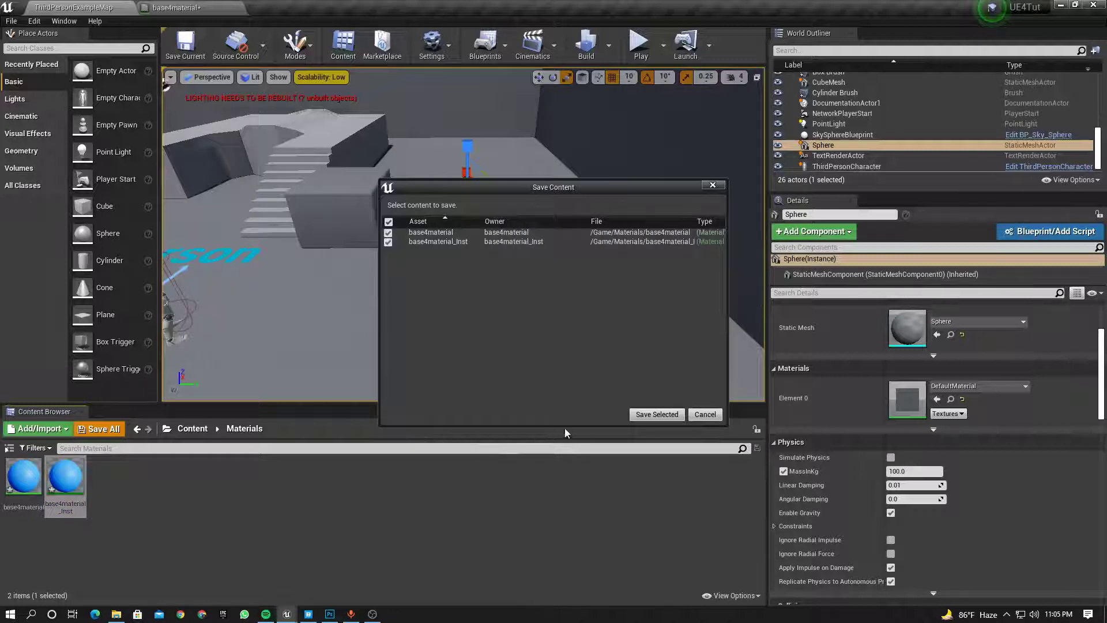
left_click(657, 414)
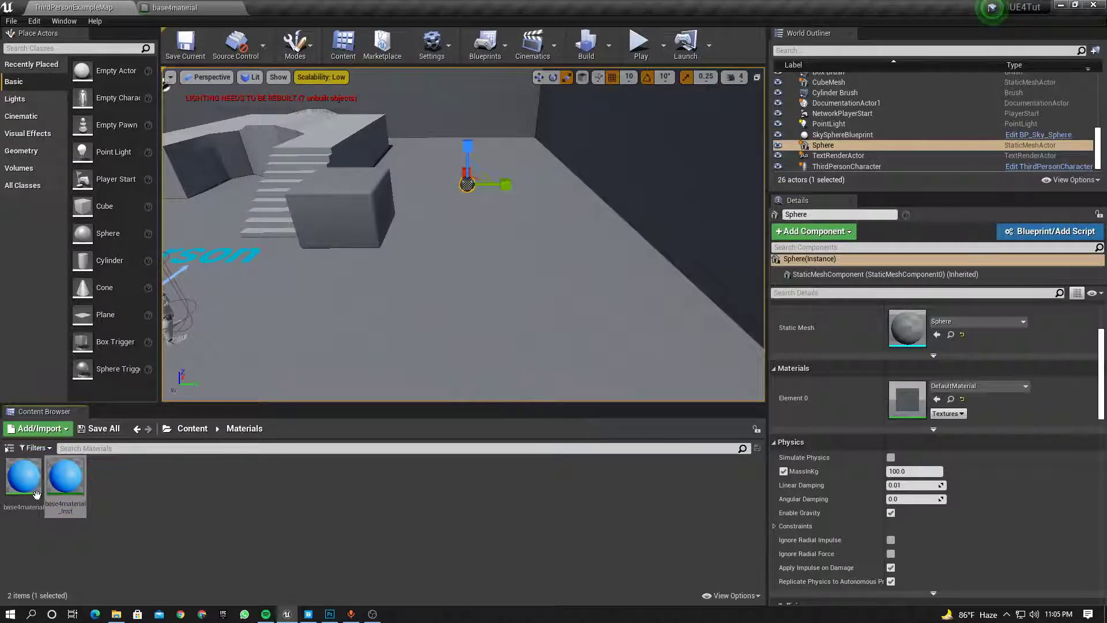
Step: Assign base4material_Inst to the Element 0 material of the CubeMesh beside the stairs
left_click(23, 477)
left_click(56, 485)
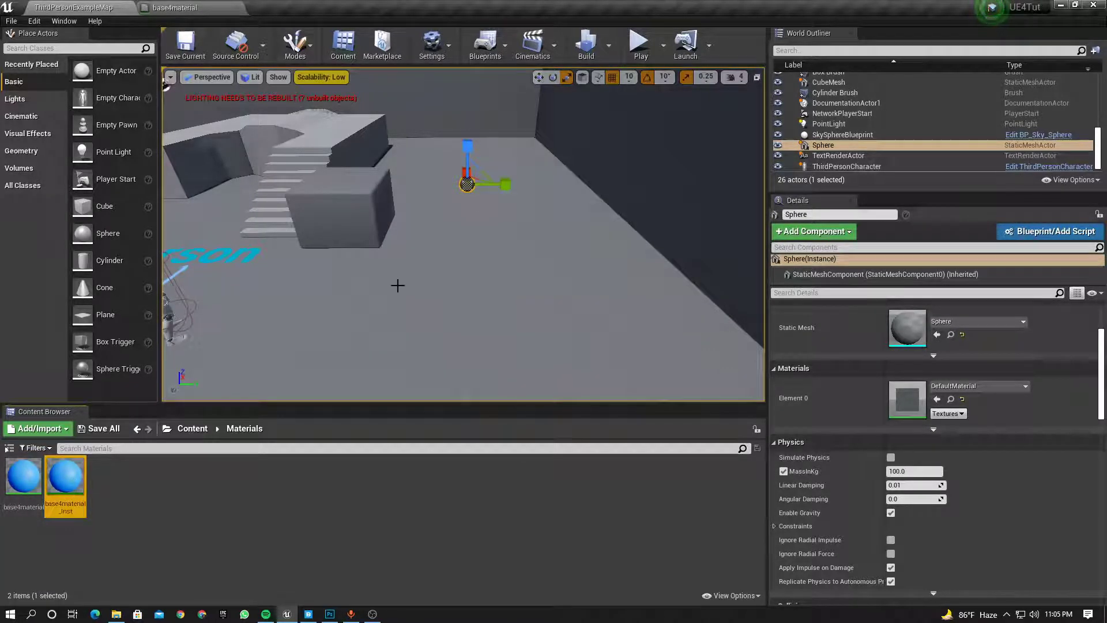
left_click(40, 496)
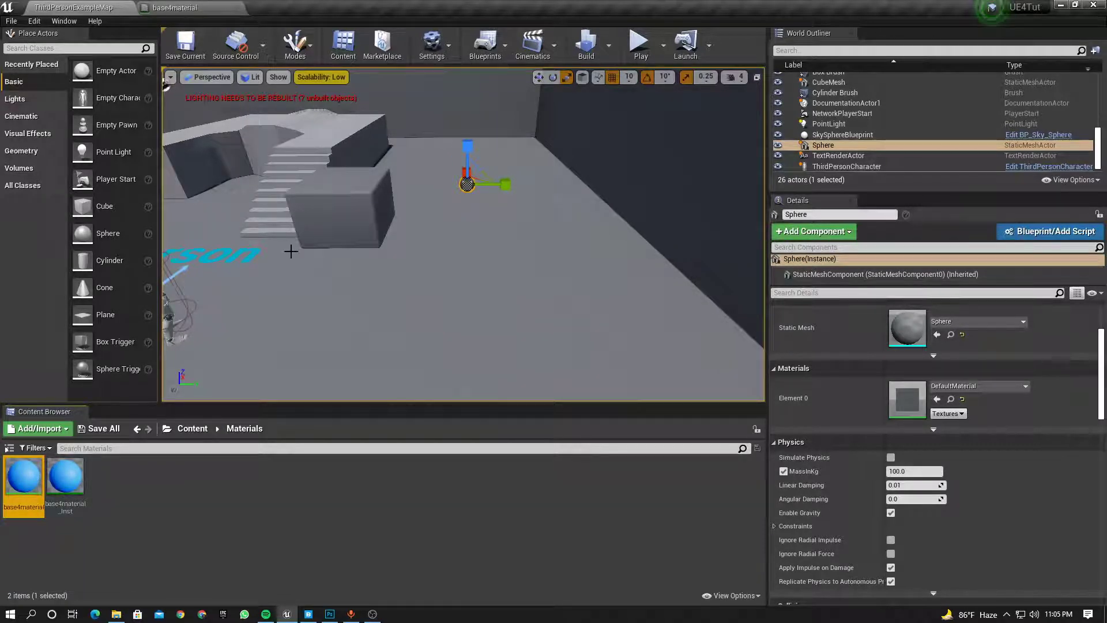
left_click(310, 216)
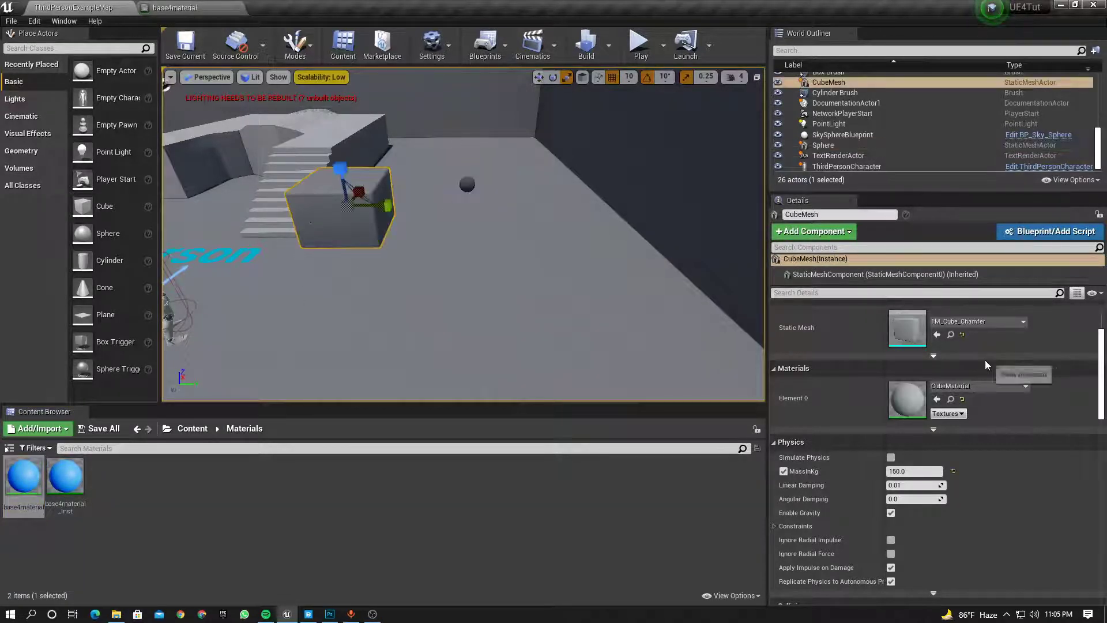
left_click(26, 484)
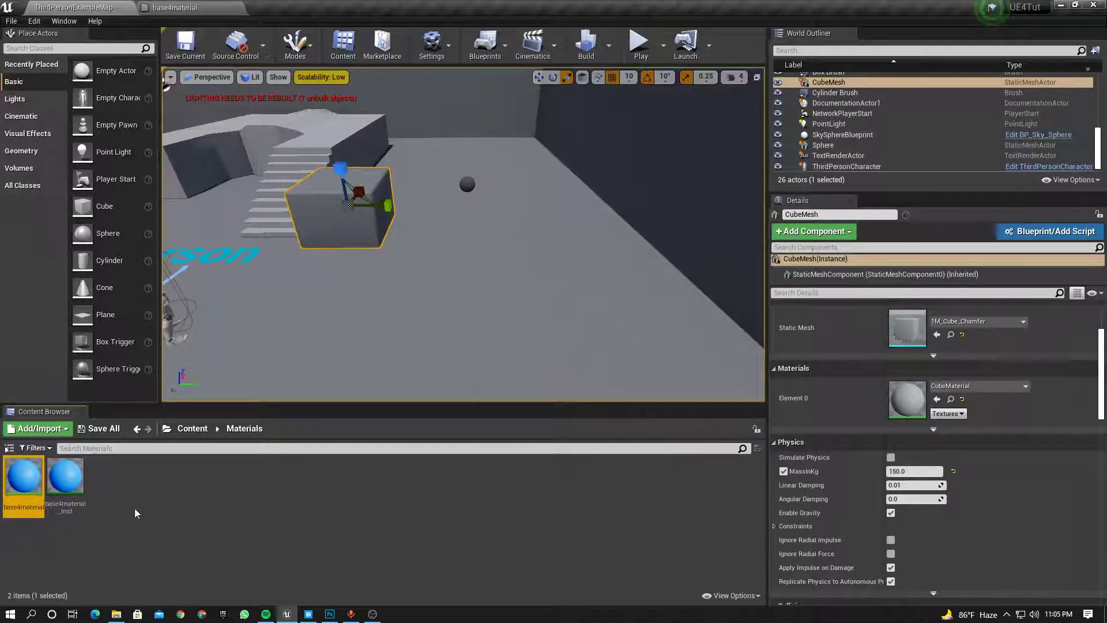
left_click_drag(66, 477, 937, 404)
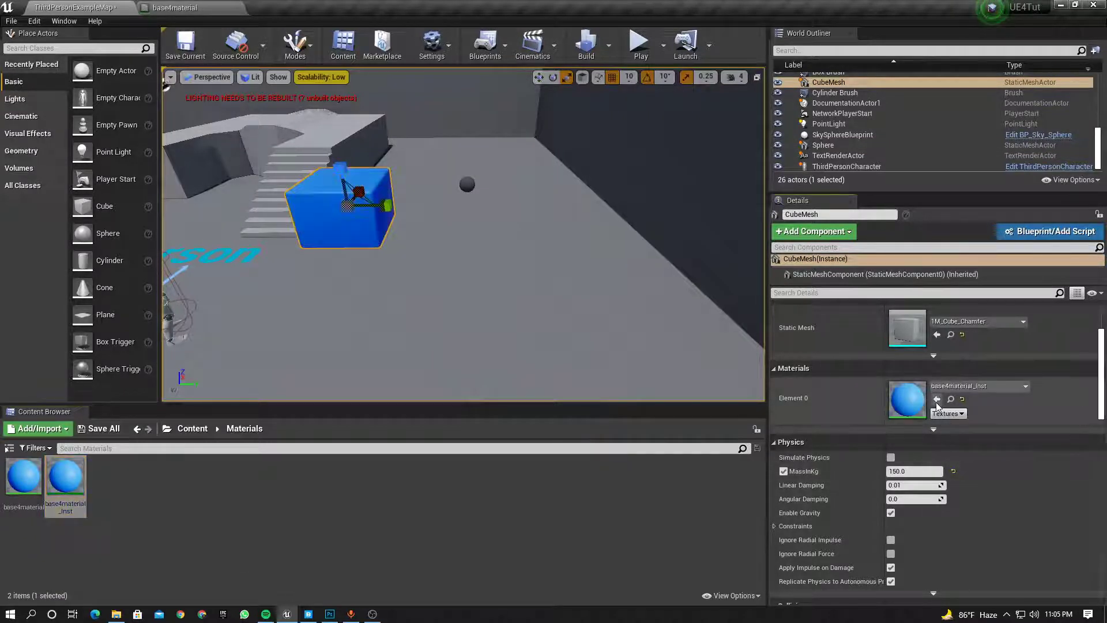
key("w")
mouse_move(426, 228)
right_mouse_down()
mouse_move(401, 230)
mouse_move(441, 225)
right_mouse_up()
key("s")
key("w")
right_click_drag(373, 208, 369, 203)
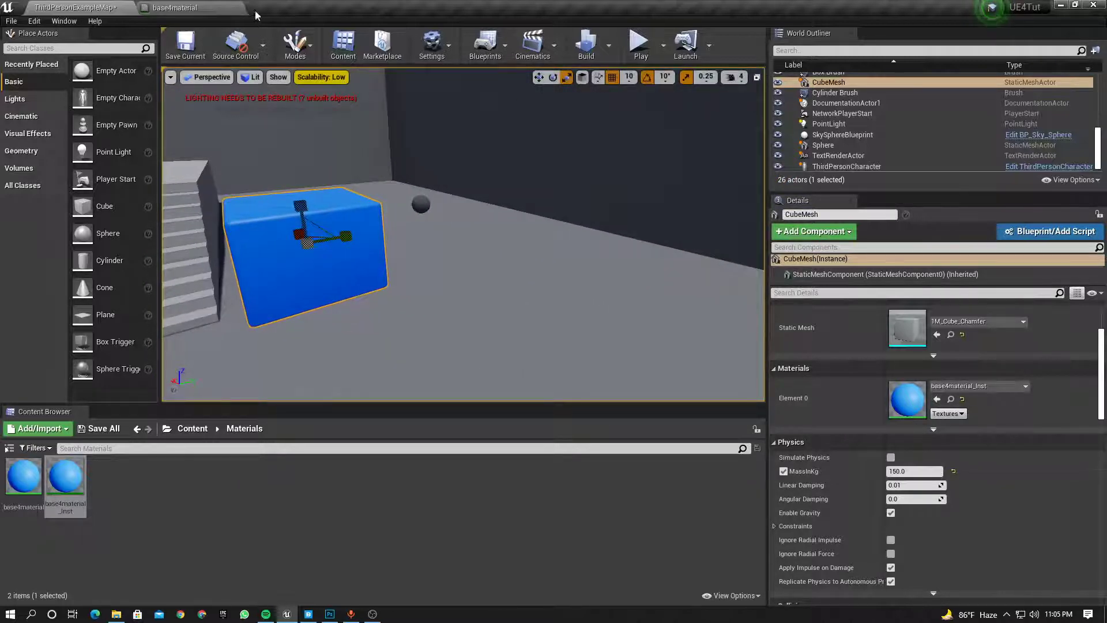
Step: Add a Constant node with value 0 below the colour node in base4material and connect it to Roughness
left_click(189, 6)
right_click_drag(473, 270, 453, 206)
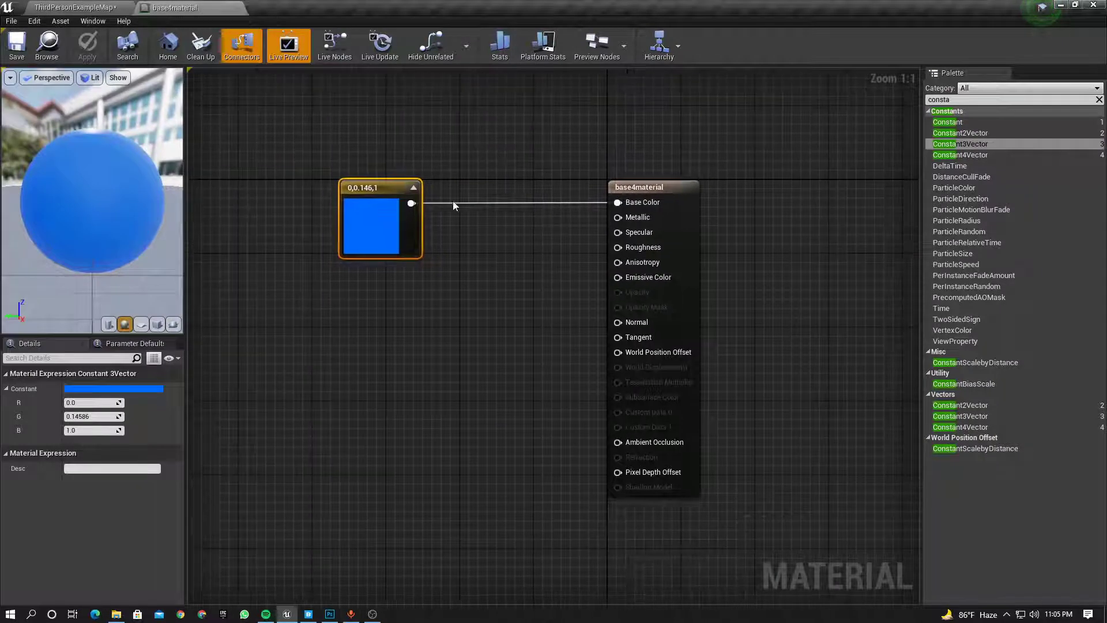
right_click_drag(462, 253, 491, 248)
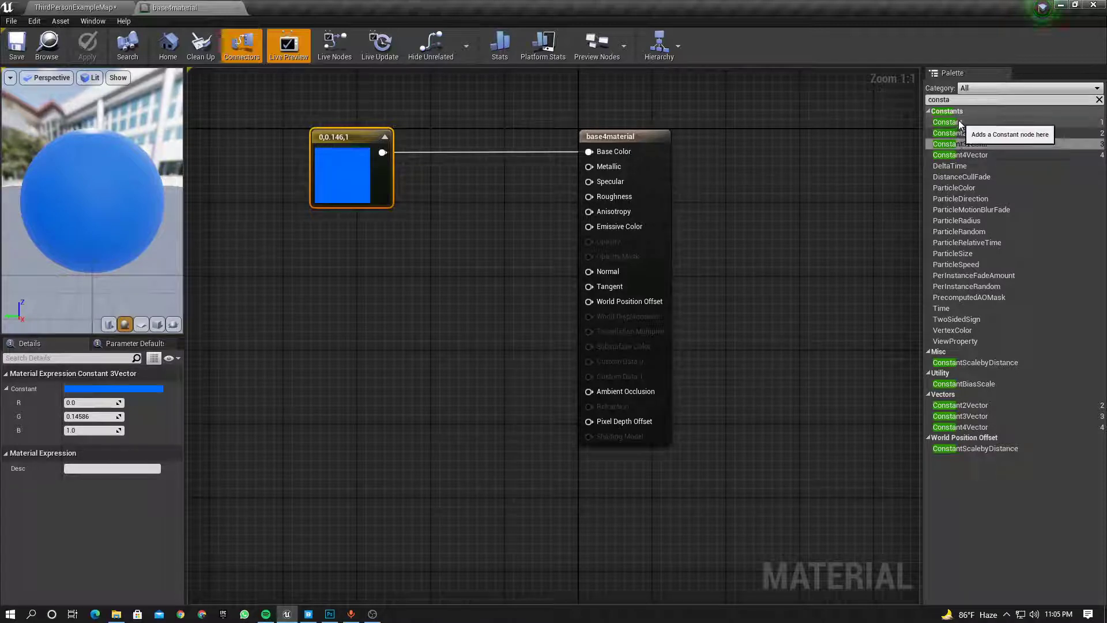
left_click_drag(954, 128, 366, 303)
left_click_drag(314, 255, 593, 196)
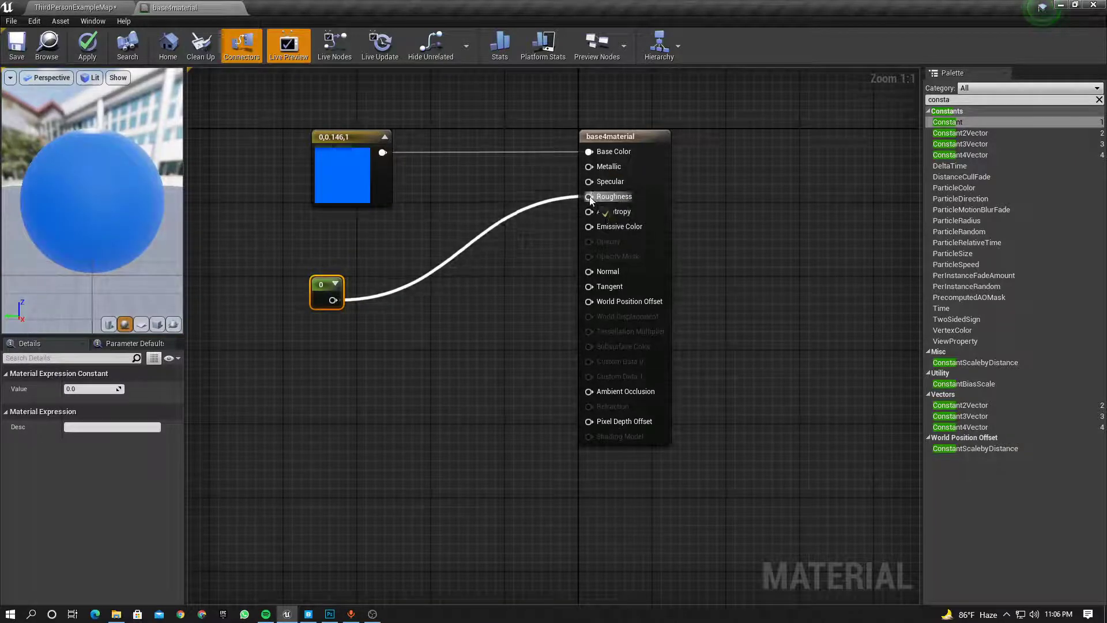
right_click_drag(308, 303, 347, 310)
left_click_drag(352, 309, 353, 299)
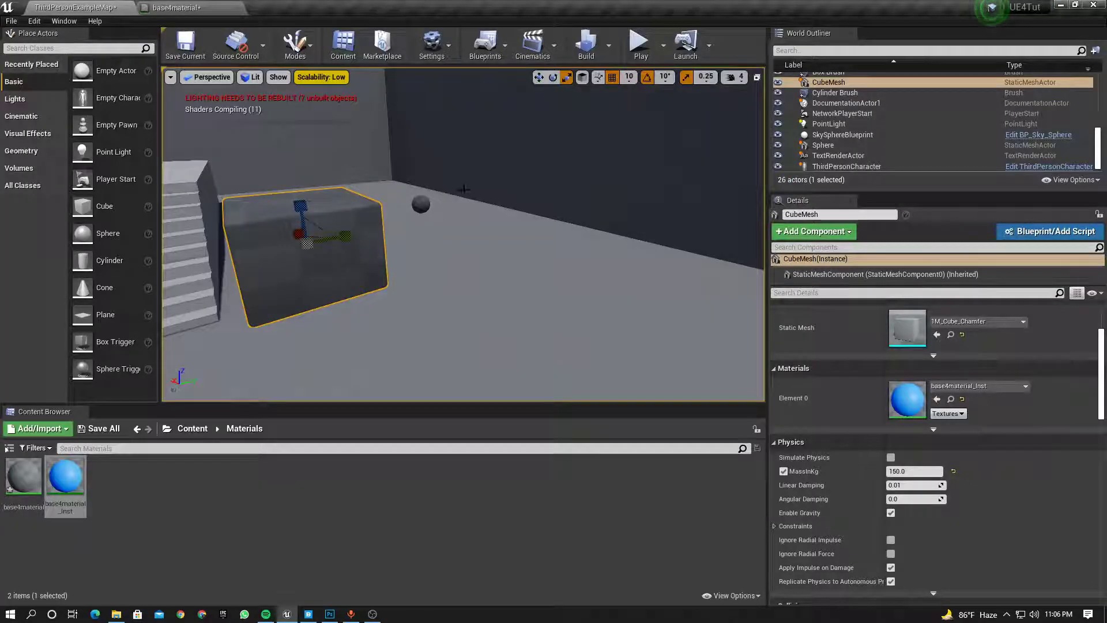
Step: Play-test the level in full screen, walking around the blue cube to examine its surface reflections, and end the session
right_click_drag(464, 189, 300, 241)
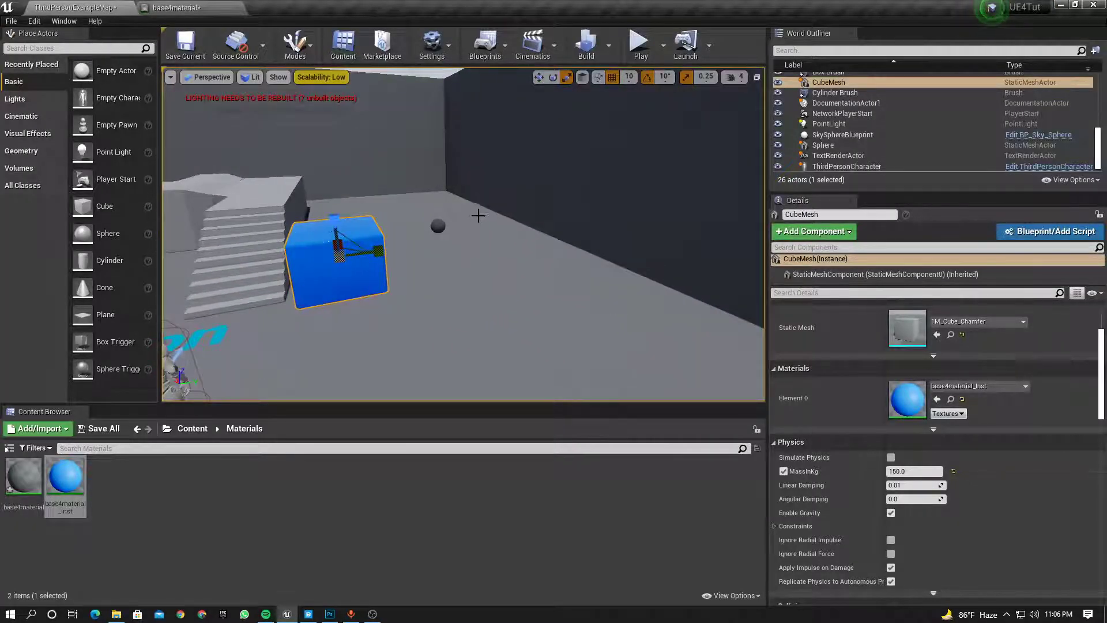
key("w")
right_click_drag(478, 215, 601, 124)
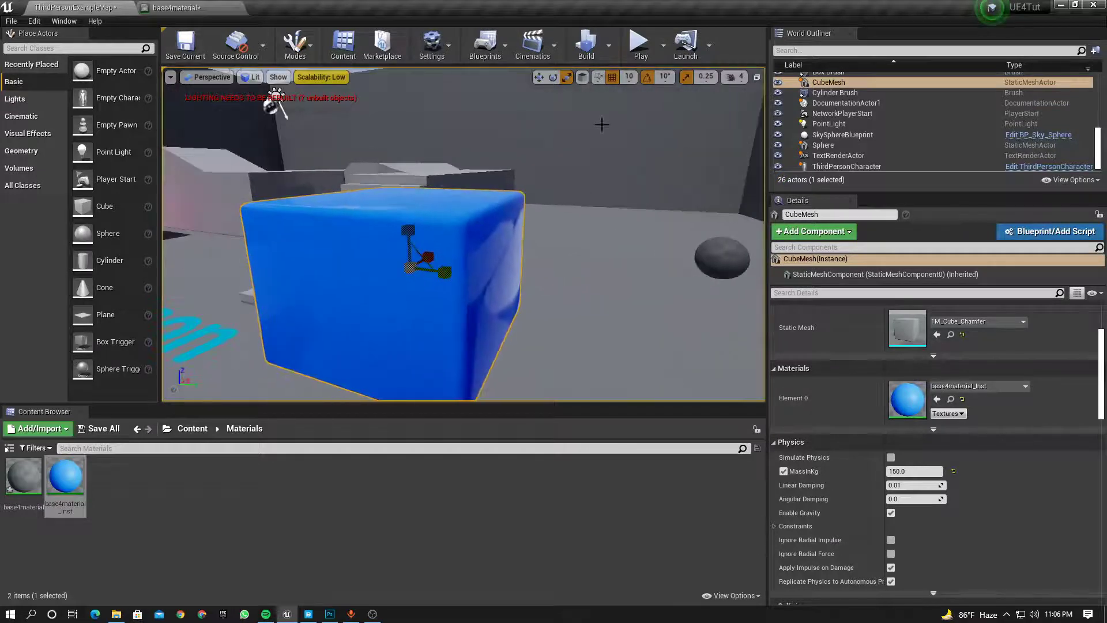
left_click(638, 43)
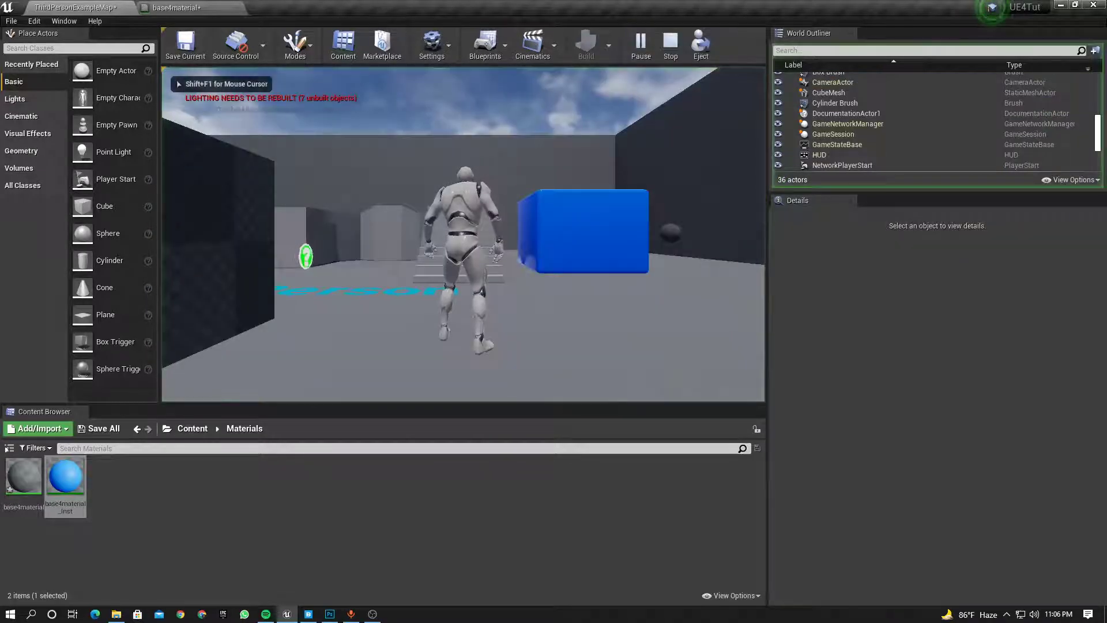
key("F11")
key("w")
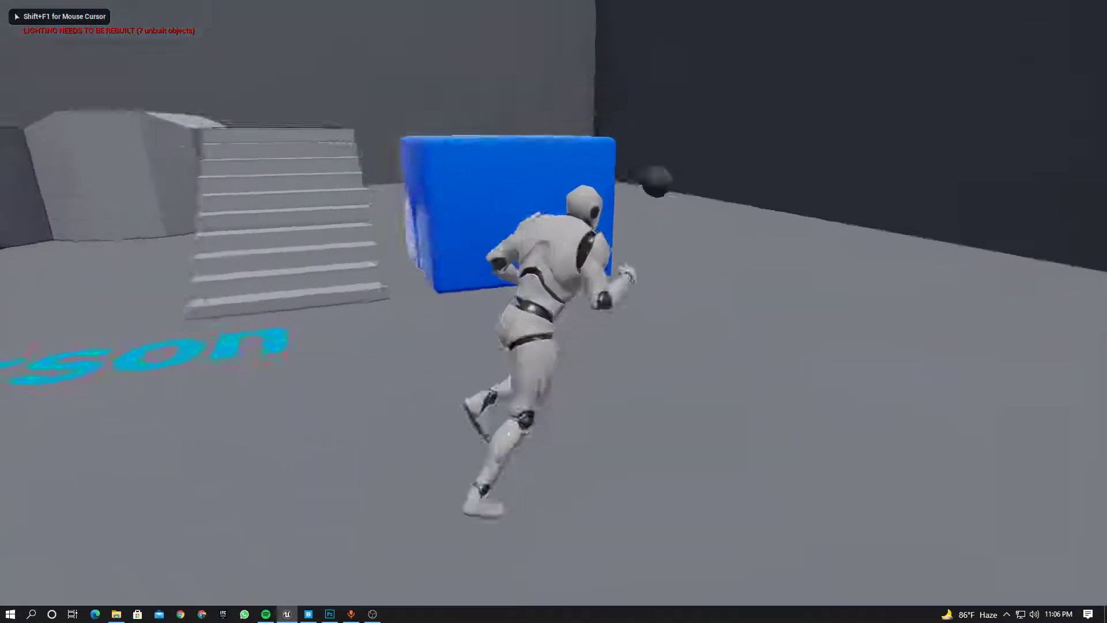
key("d")
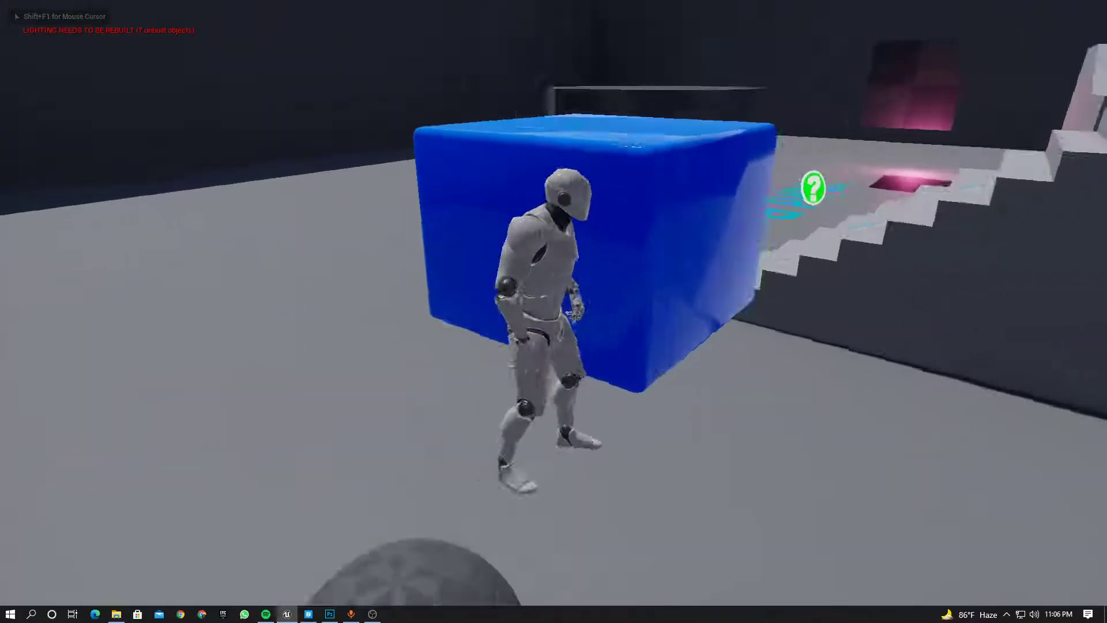
key("s")
key("a")
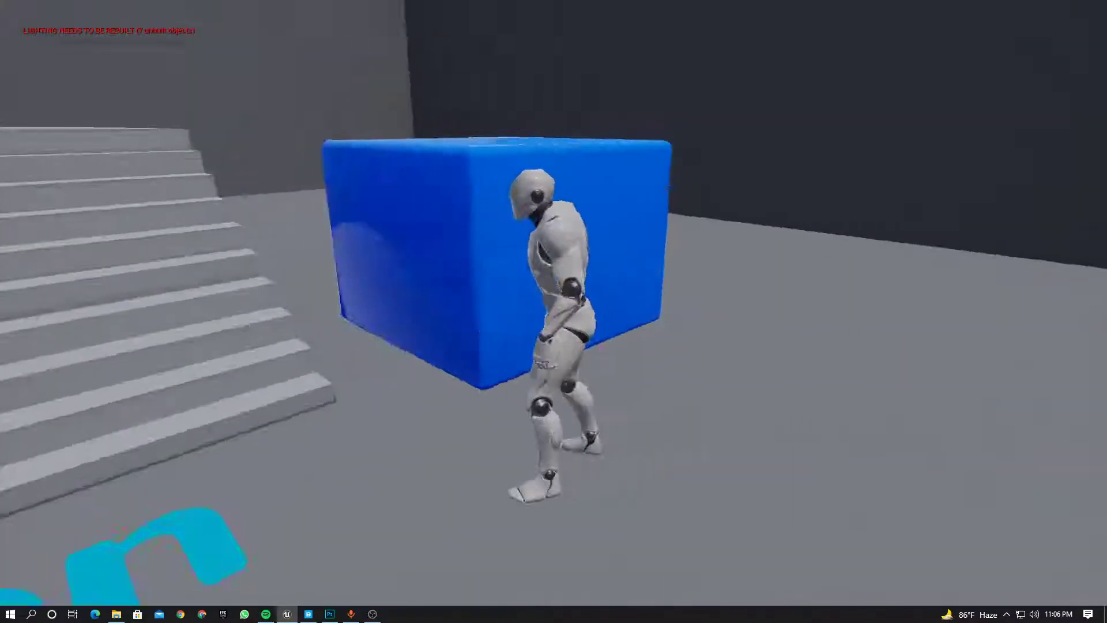
key("s")
key("d")
key("w")
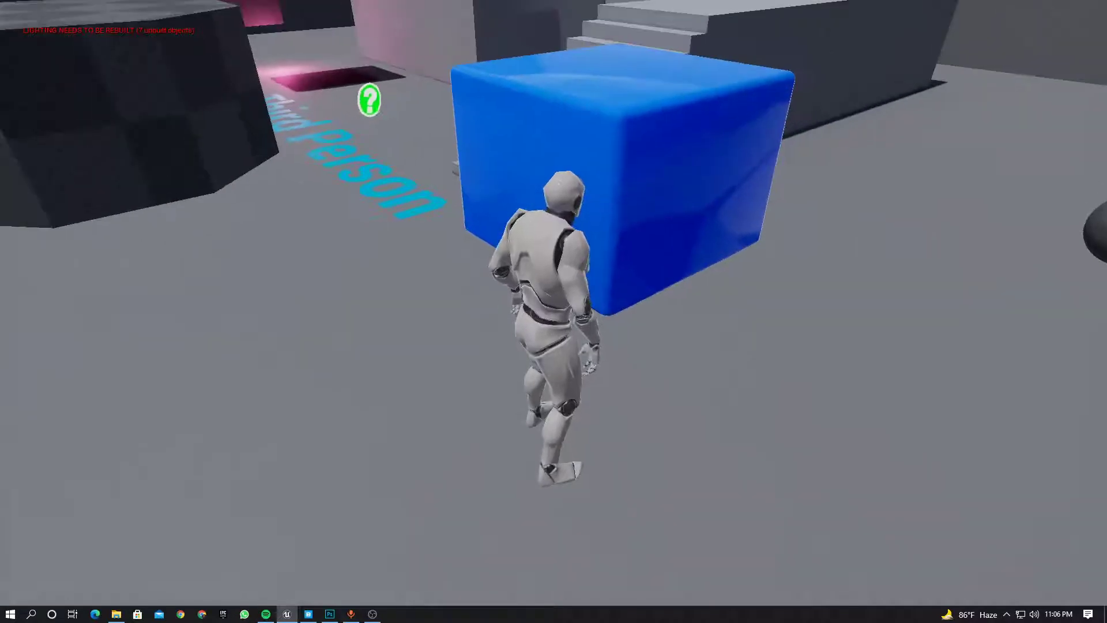
key("Escape")
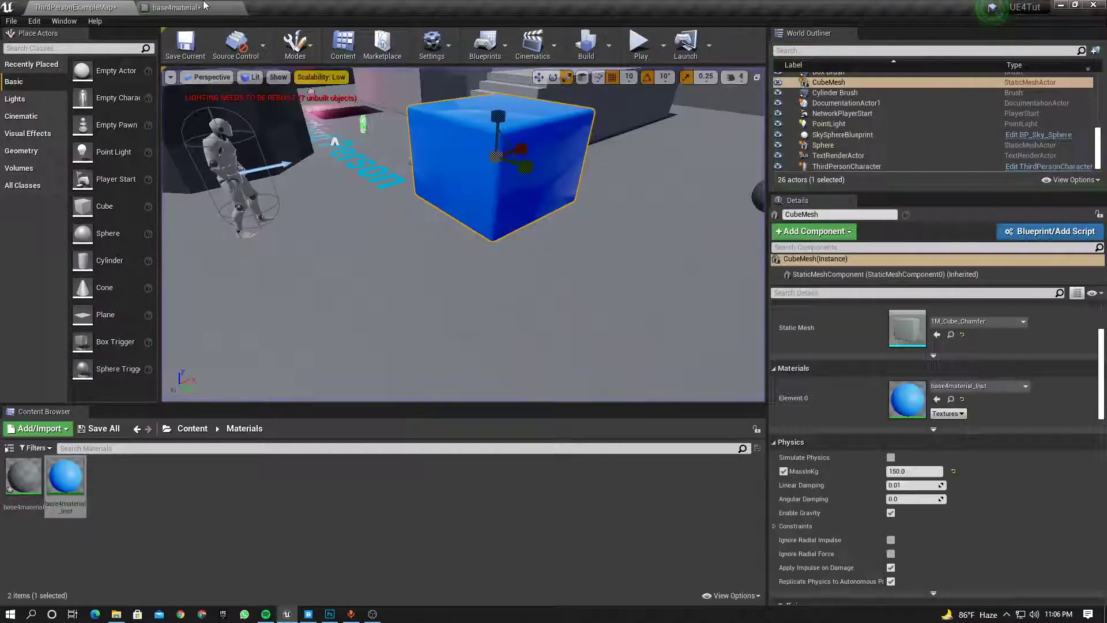
Step: In base4material, disconnect the Constant node from Roughness, move it slightly closer under the colour node, and connect it to Metallic
left_click(203, 7)
right_click_drag(403, 244, 337, 248)
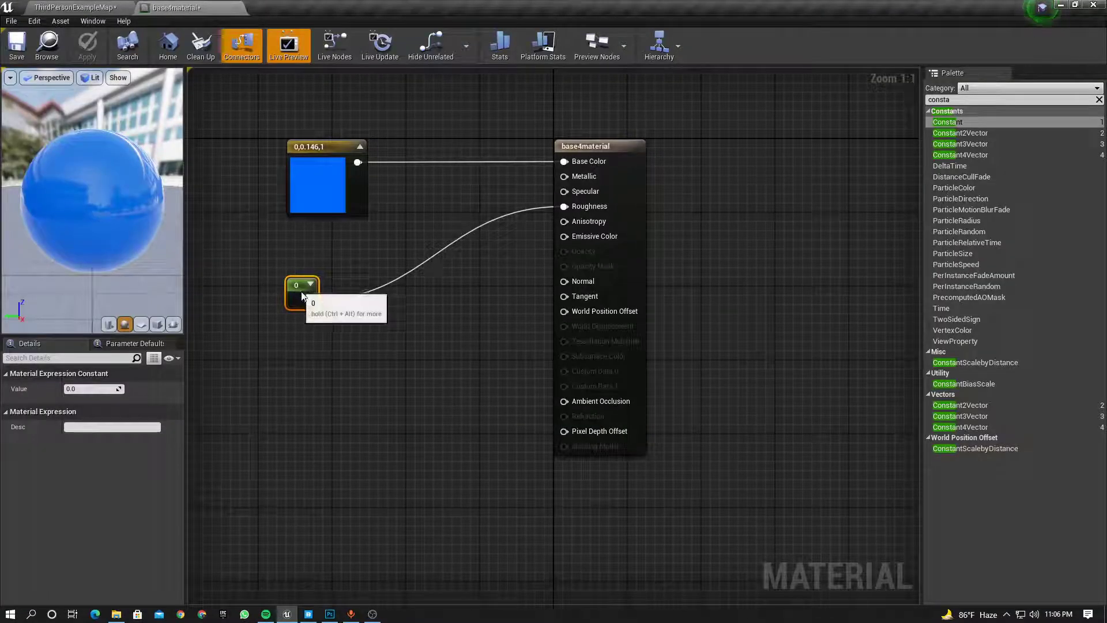
left_click_drag(299, 290, 321, 306)
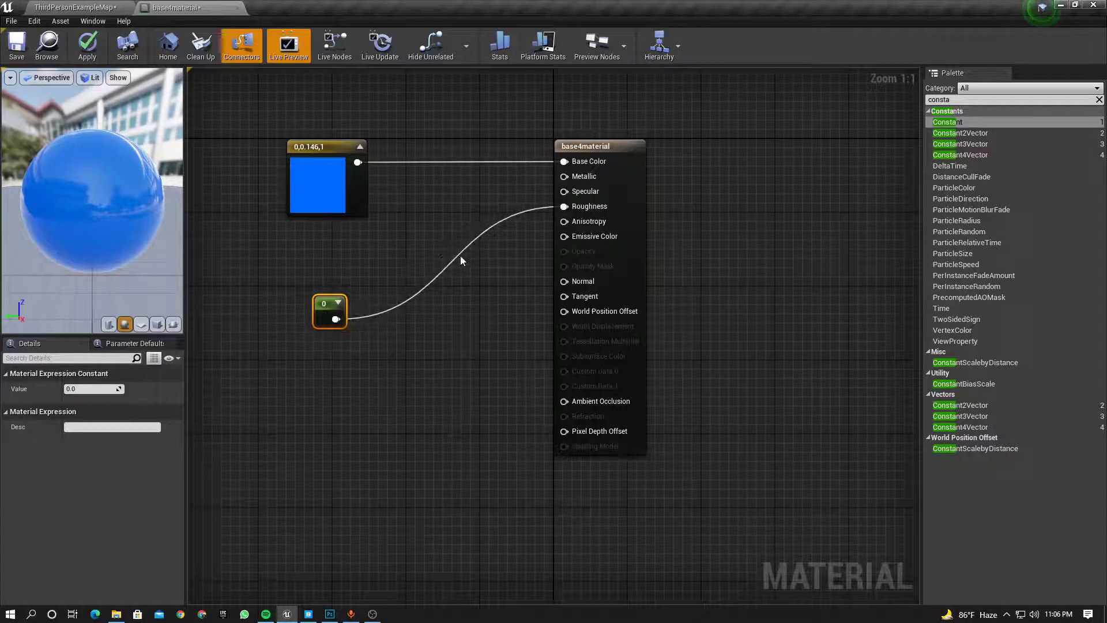
right_click_drag(418, 218, 426, 243)
left_click(462, 281, "alt")
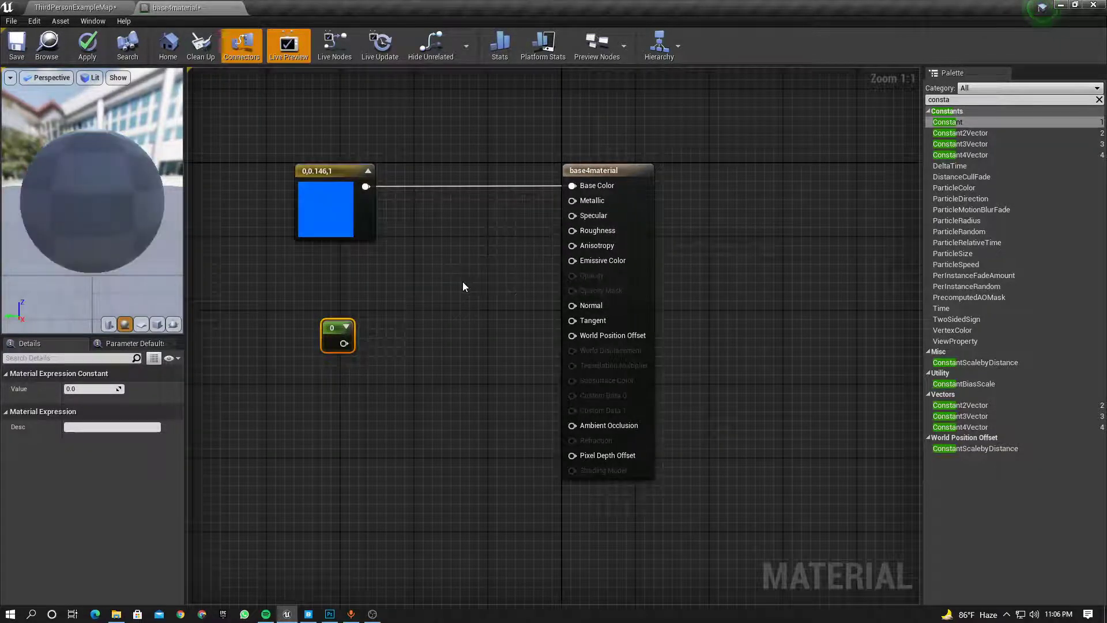
left_click_drag(345, 343, 574, 203)
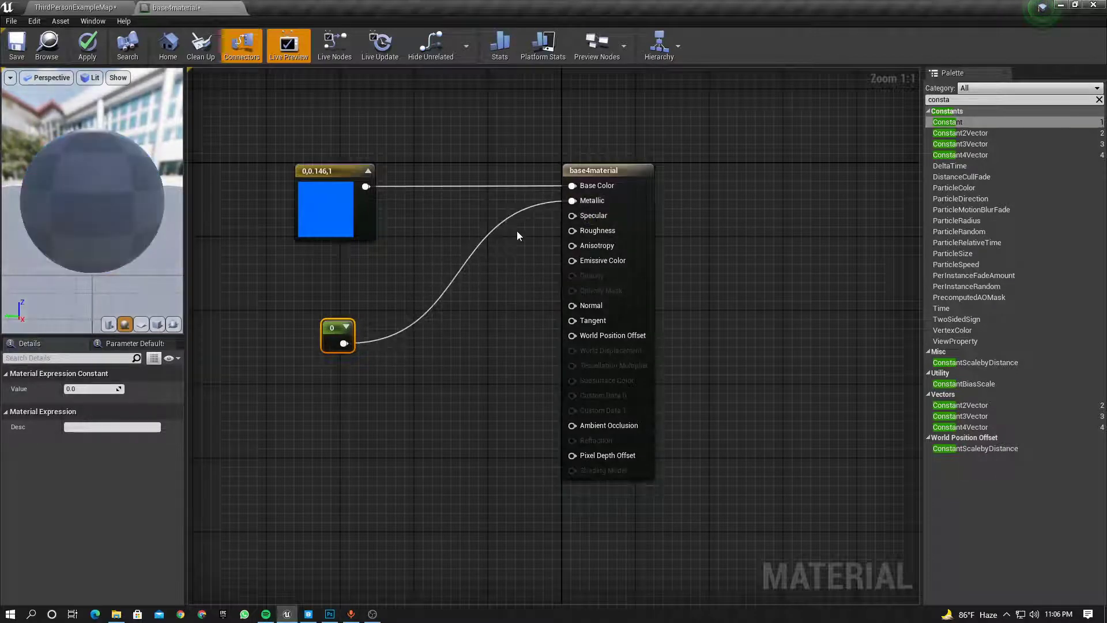
right_click_drag(455, 236, 487, 239)
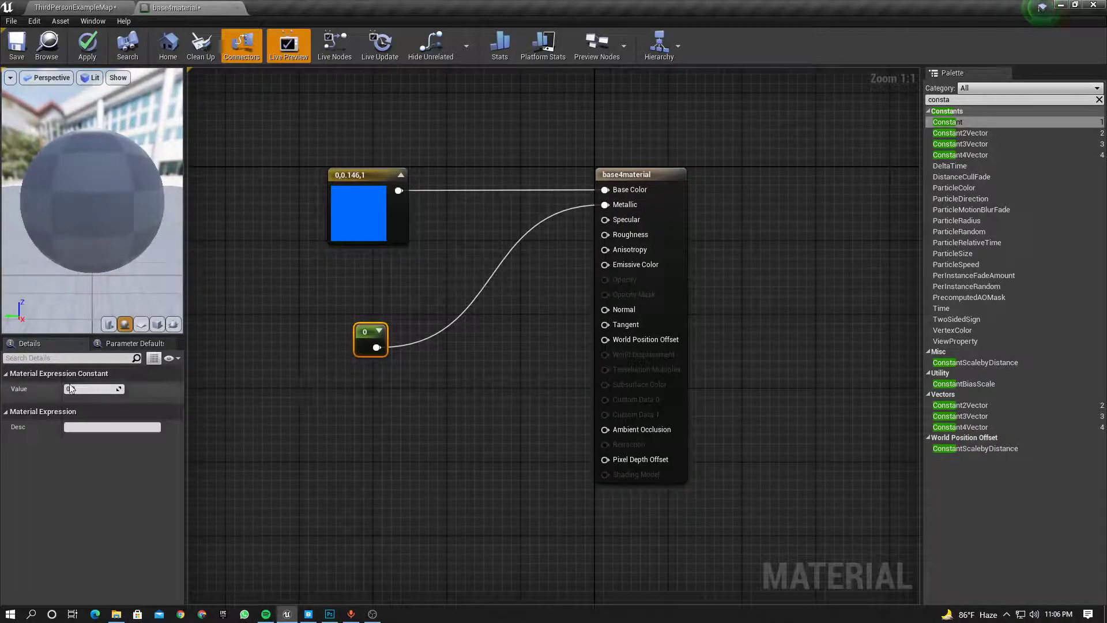
Step: Set the value of the Constant feeding Metallic to about 2.823 and apply the changes to the material
left_click_drag(75, 390, 101, 390)
right_click_drag(220, 262, 246, 285)
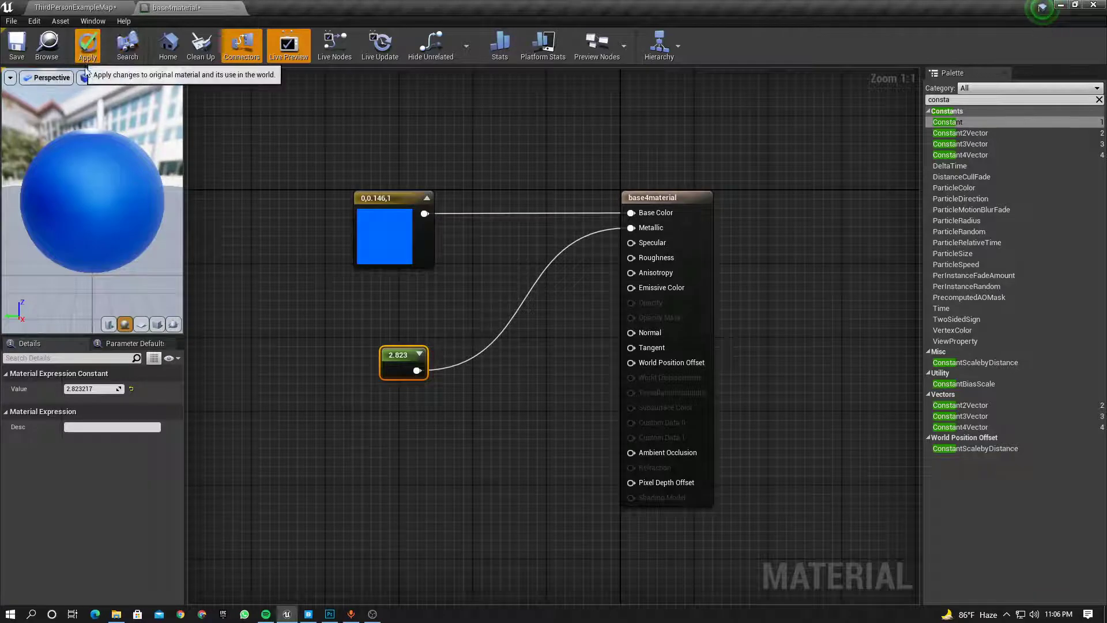
left_click(87, 46)
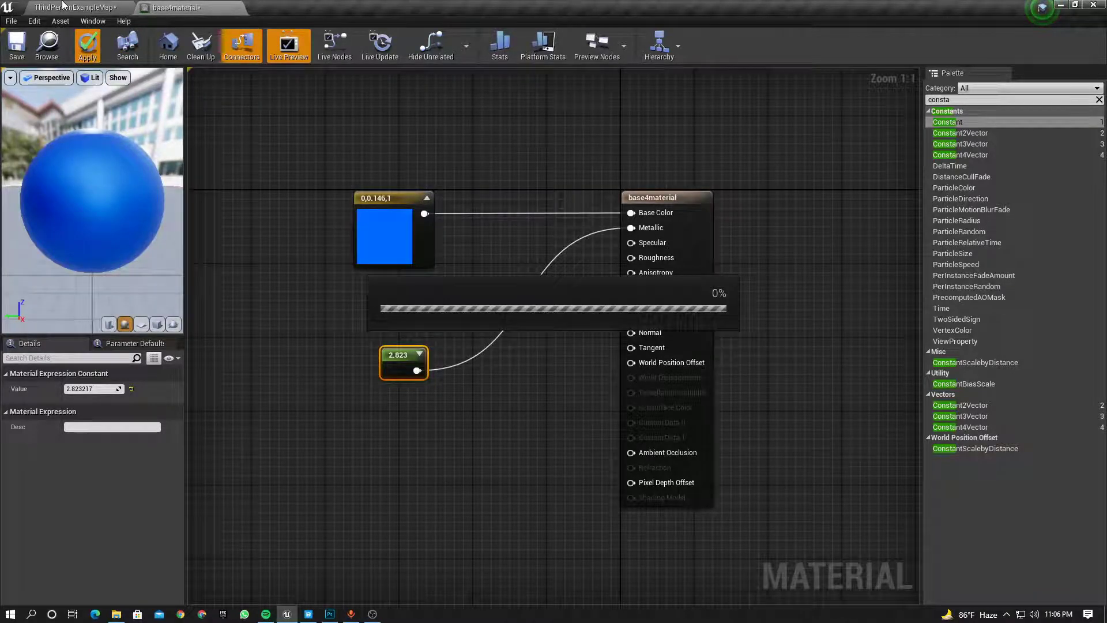
Step: Play-test ThirdPersonExampleMap, running around the blue cube to examine its metallic surface, and end the session
left_click(64, 7)
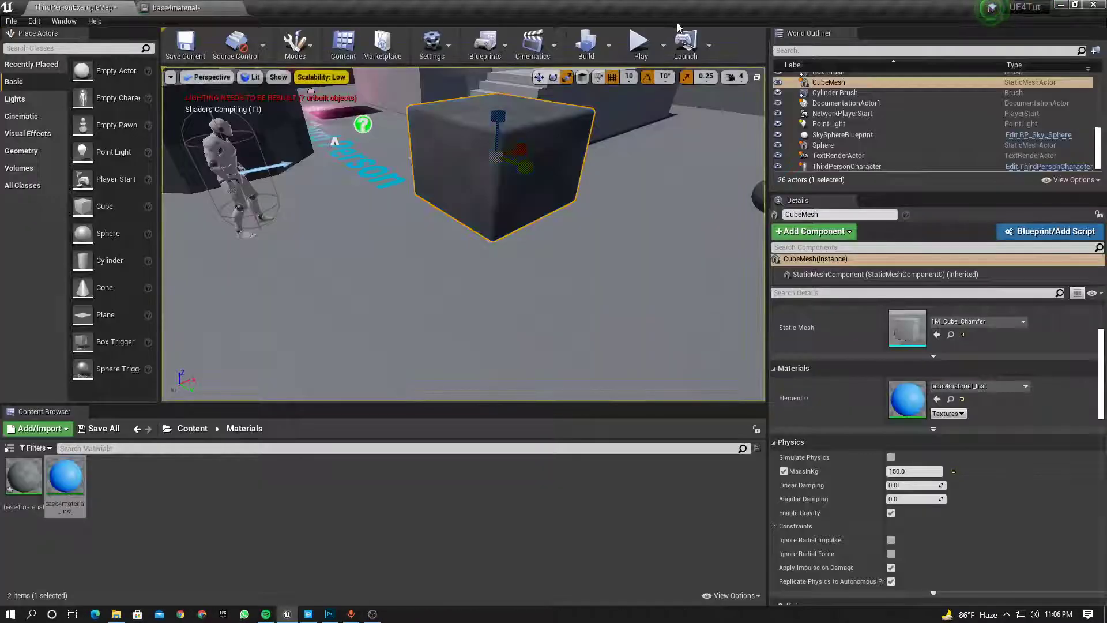
left_click(638, 46)
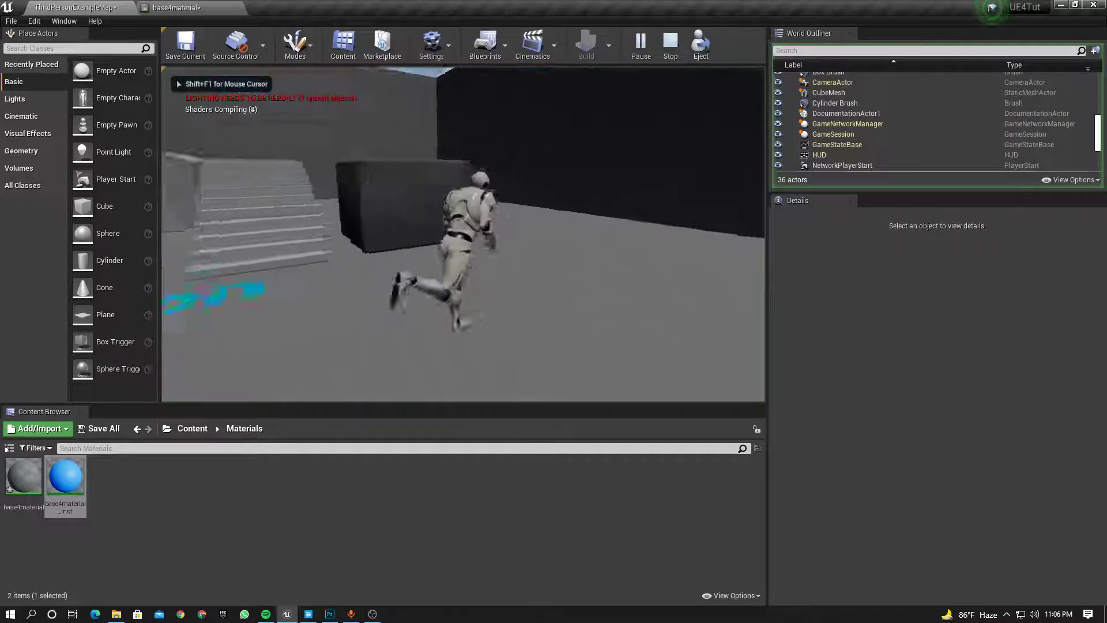
key("w")
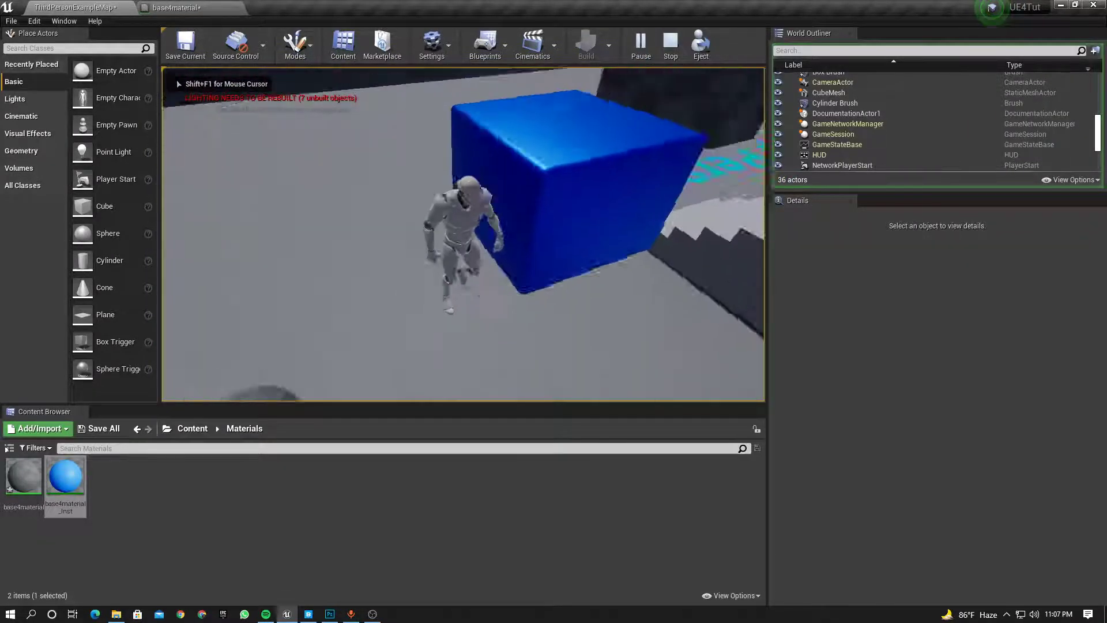
key("w")
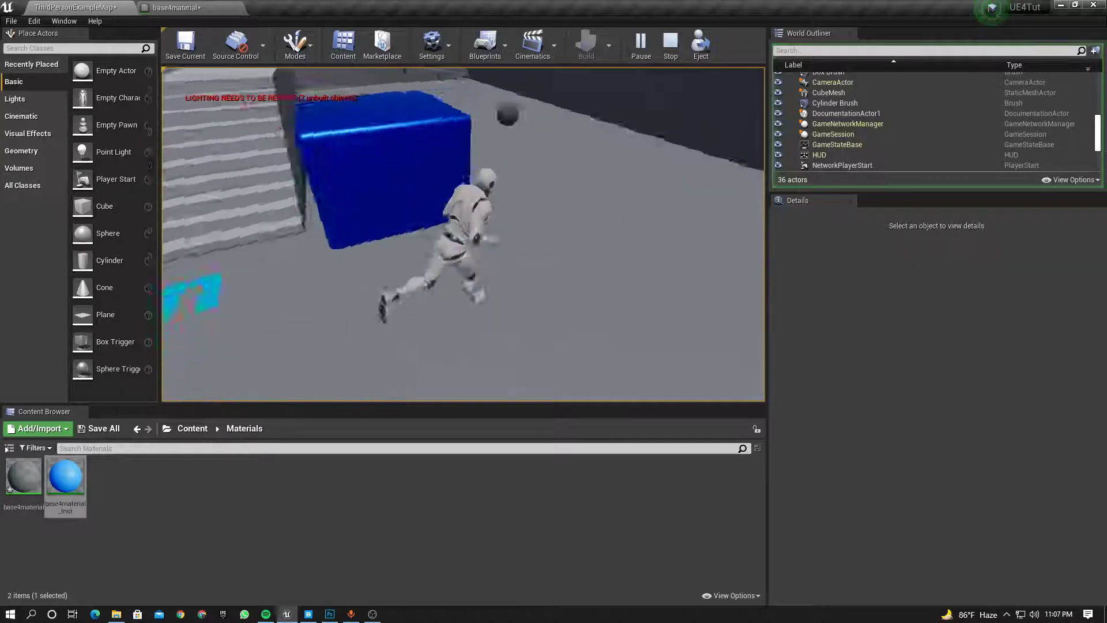
key("a")
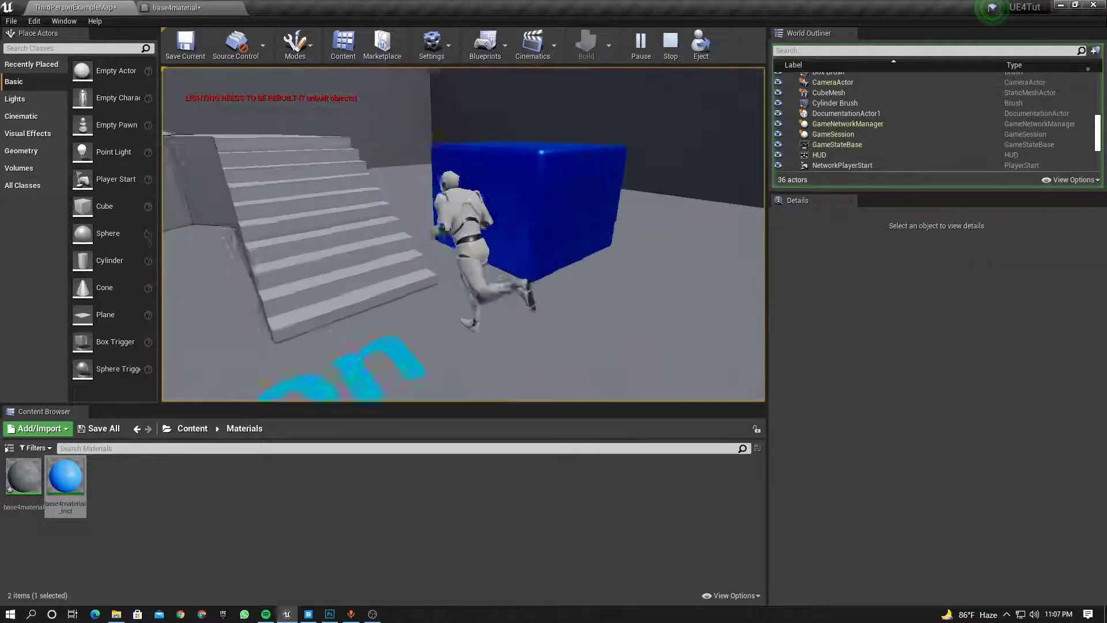
key("s")
key("Escape")
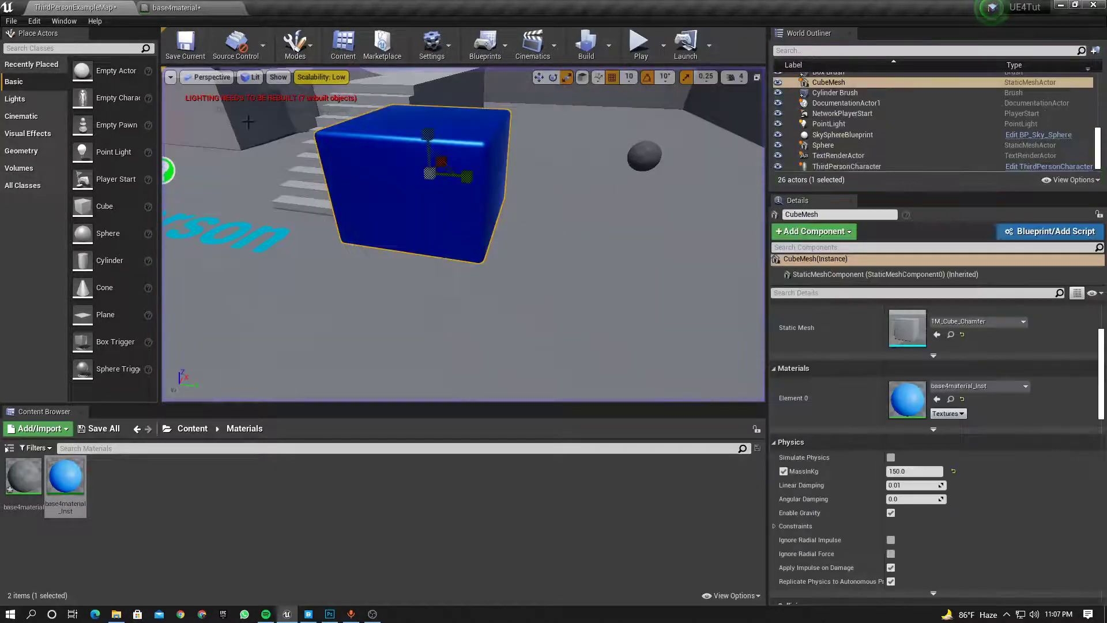
Step: Return to the base4material graph and line up the Constant node with the edge of the colour node above it
left_click(205, 5)
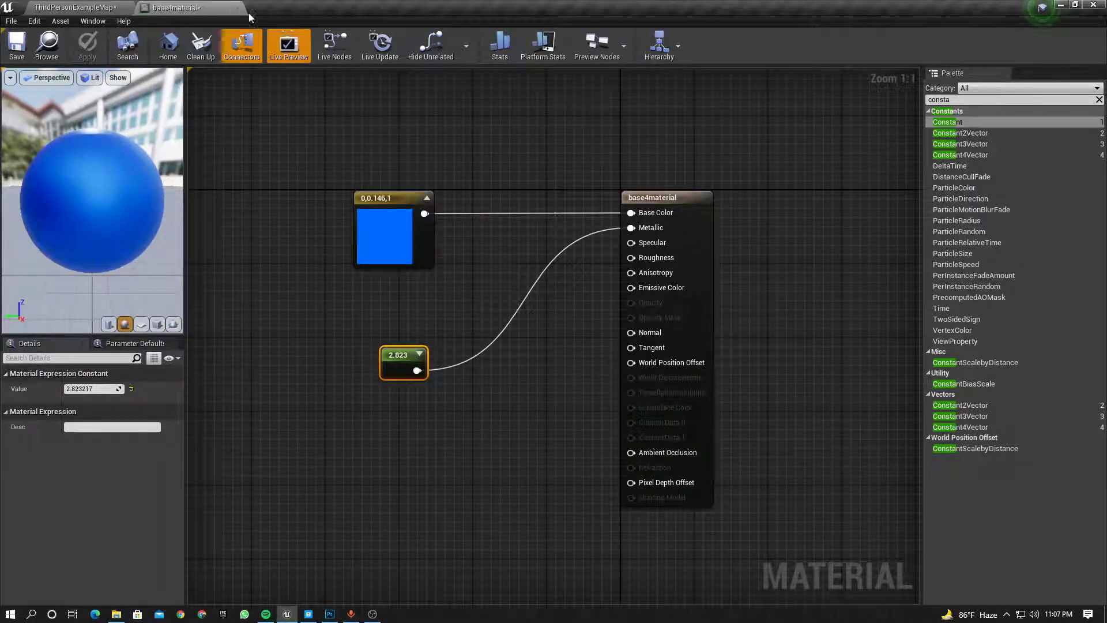
right_click_drag(358, 214, 379, 226)
left_click(379, 226)
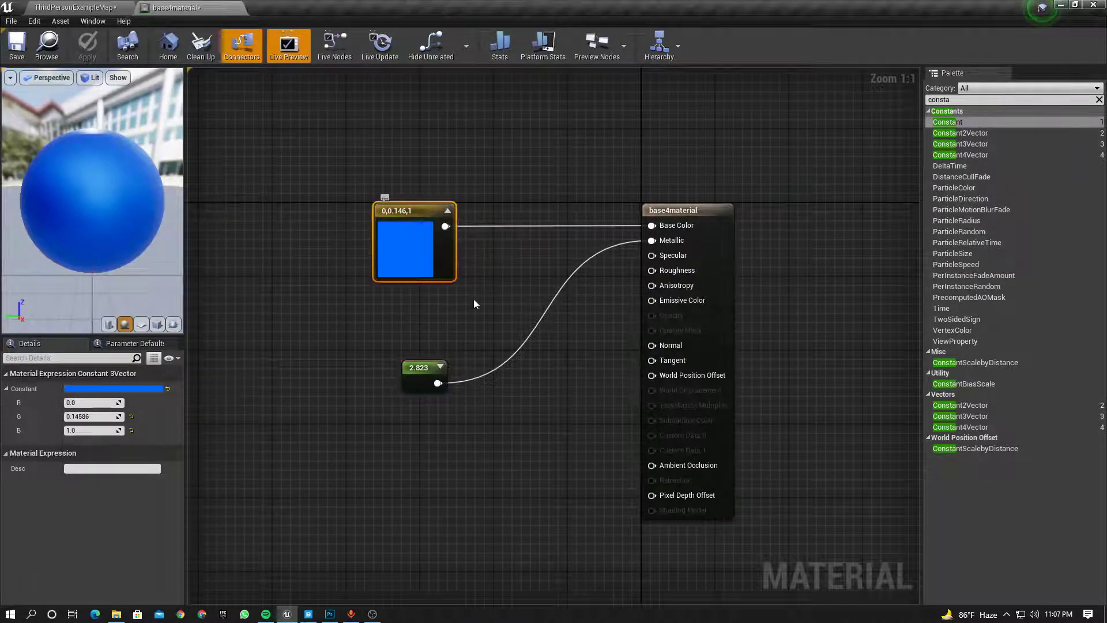
left_click_drag(412, 377, 383, 368)
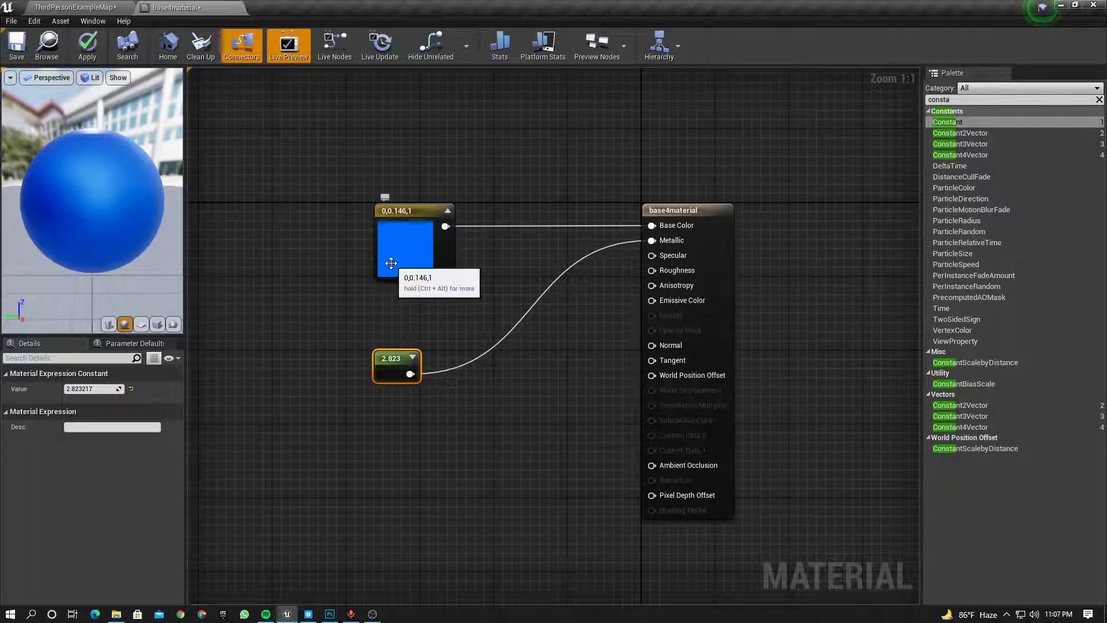
right_click_drag(391, 263, 362, 245)
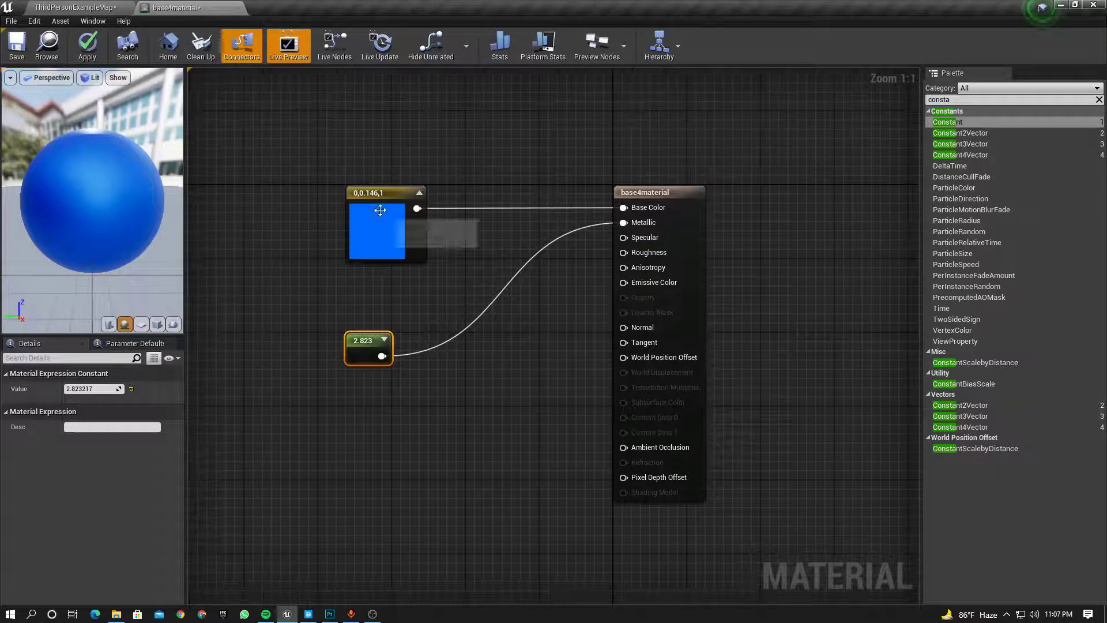
left_click(369, 207)
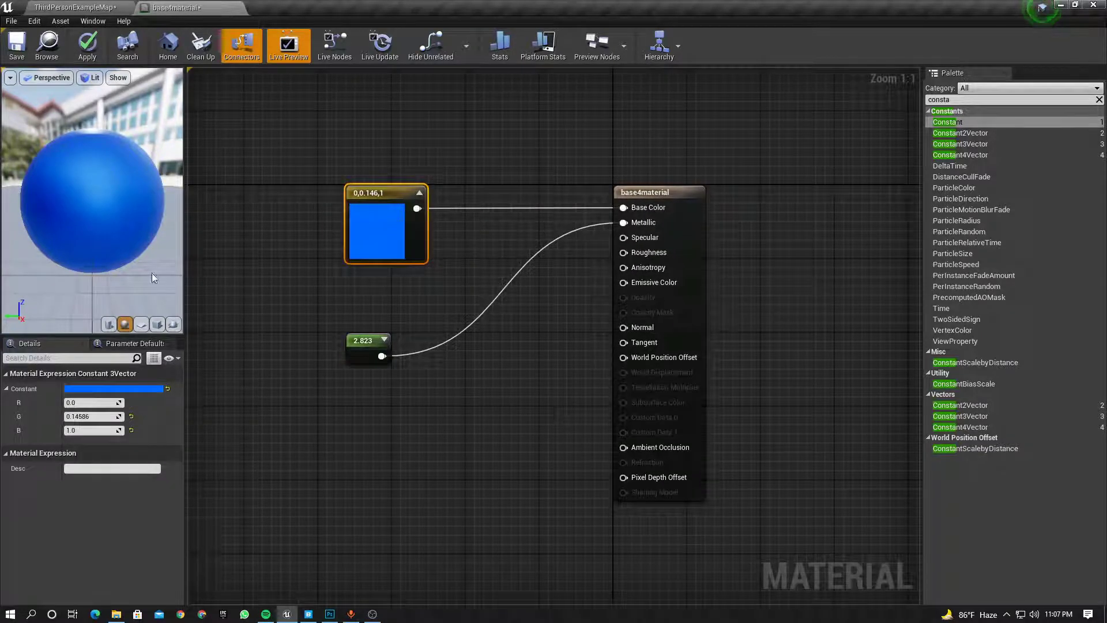
right_click_drag(270, 230, 256, 201)
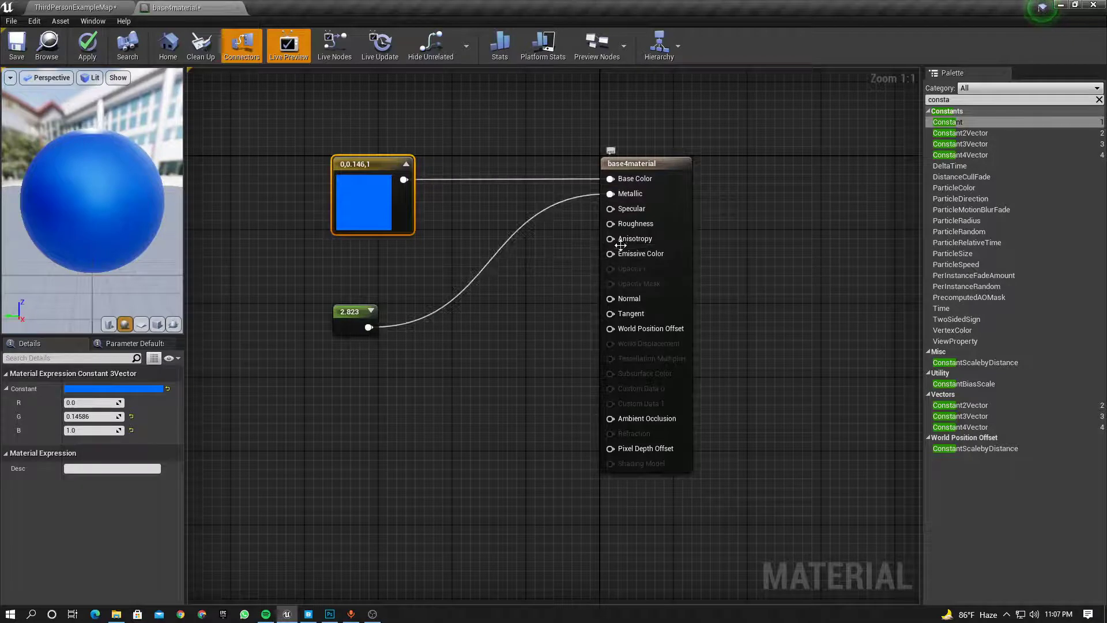
Step: Remove the Metallic and Base Color connections and connect the blue colour node to Emissive Color instead
left_click(530, 219, "alt")
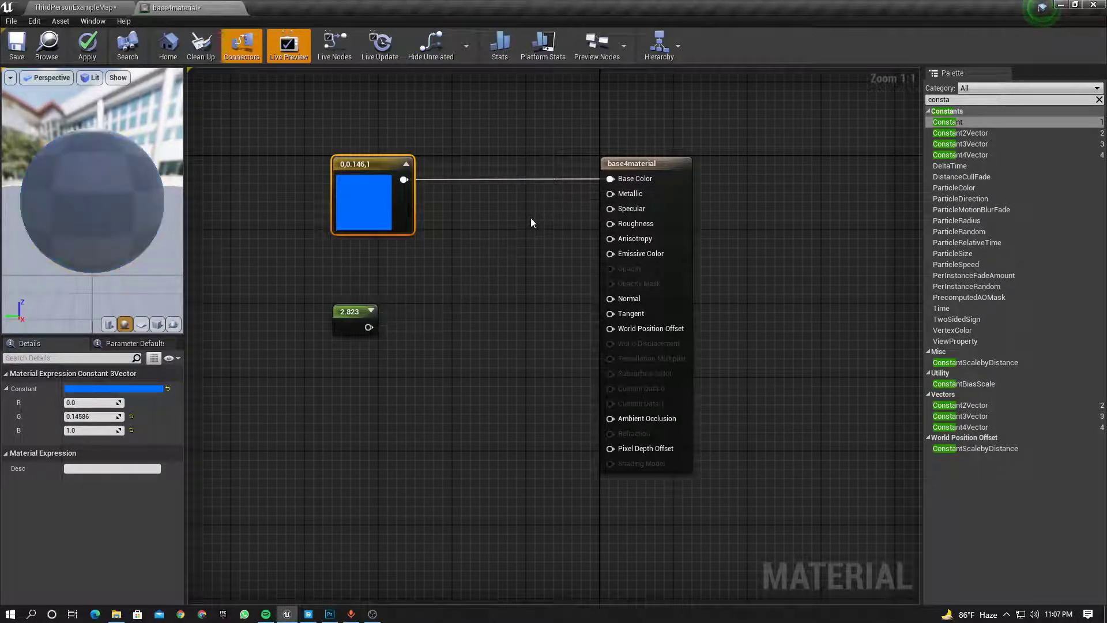
left_click(557, 181, "alt")
right_click_drag(494, 251, 515, 257)
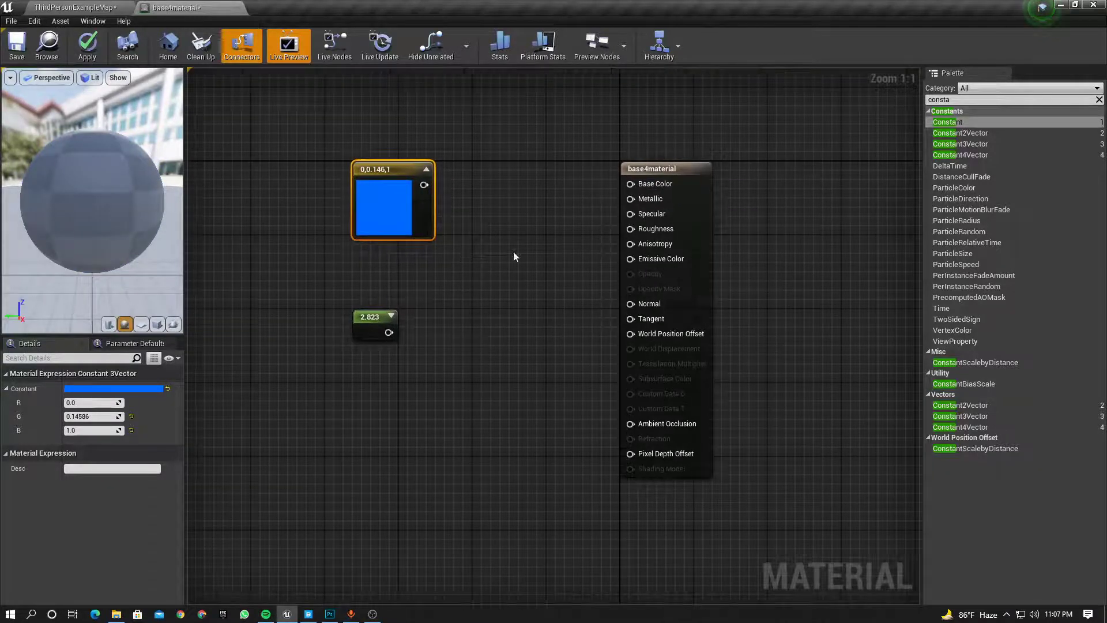
left_click_drag(424, 184, 624, 261)
right_click_drag(319, 170, 331, 161)
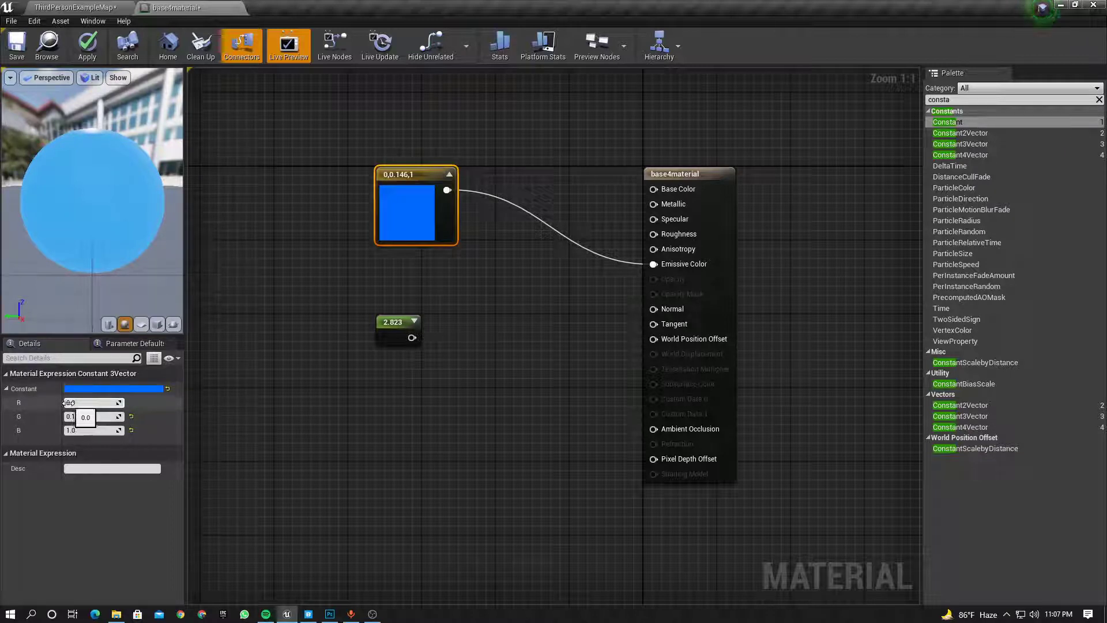
Step: Set the colour node's values to R 101, G 100 and B 100 for a strong white glow
left_click_drag(65, 403, 90, 402)
left_click(90, 403)
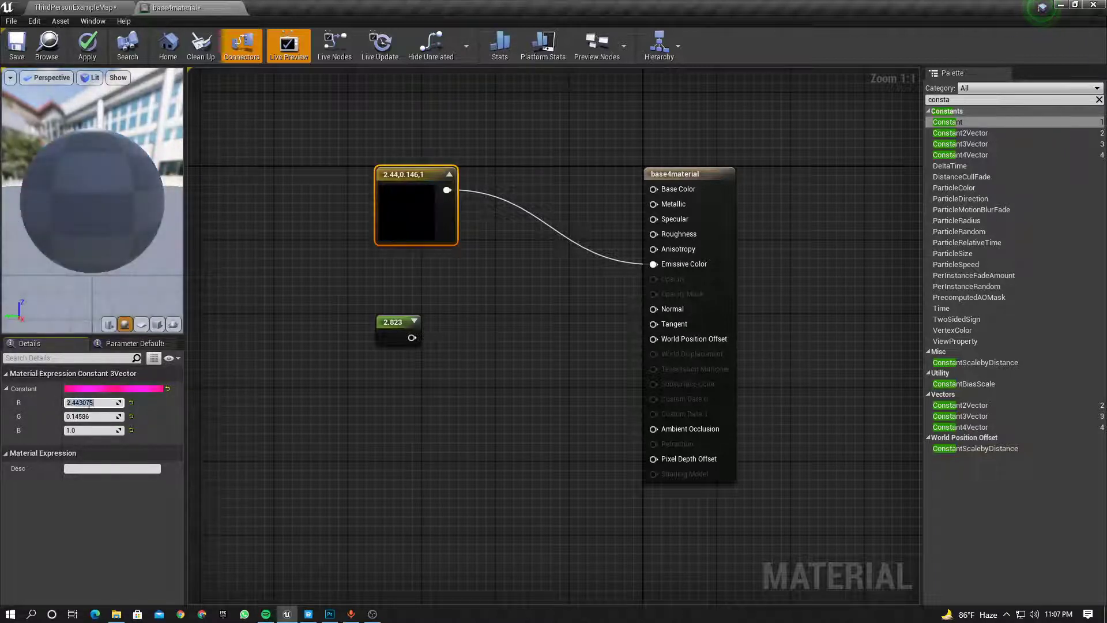
type("101")
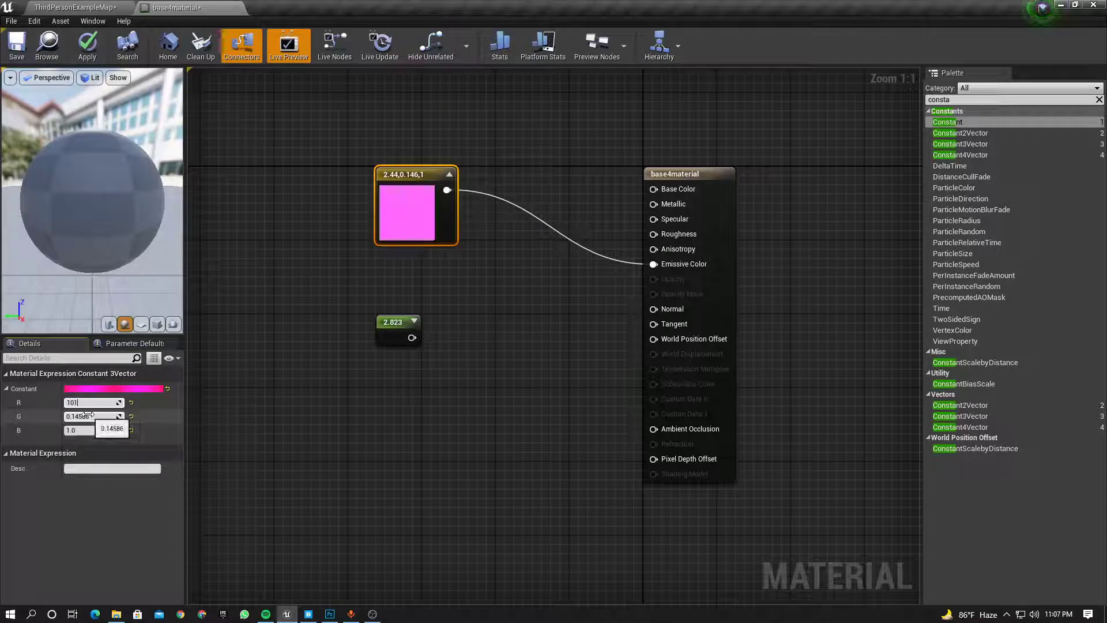
left_click(85, 417)
type("100")
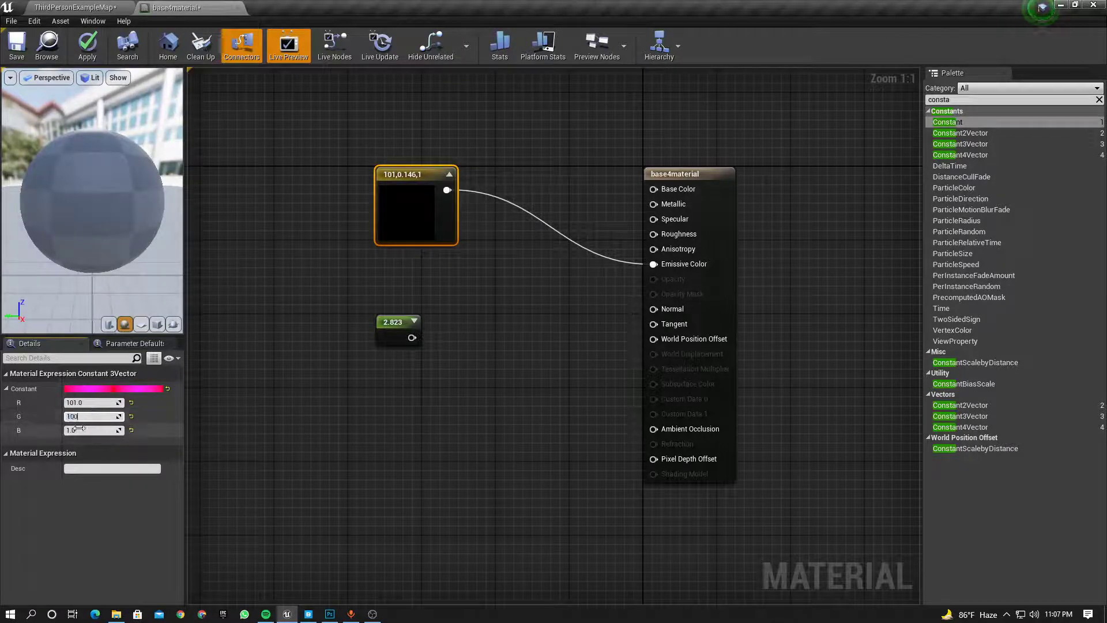
left_click(80, 430)
type("1")
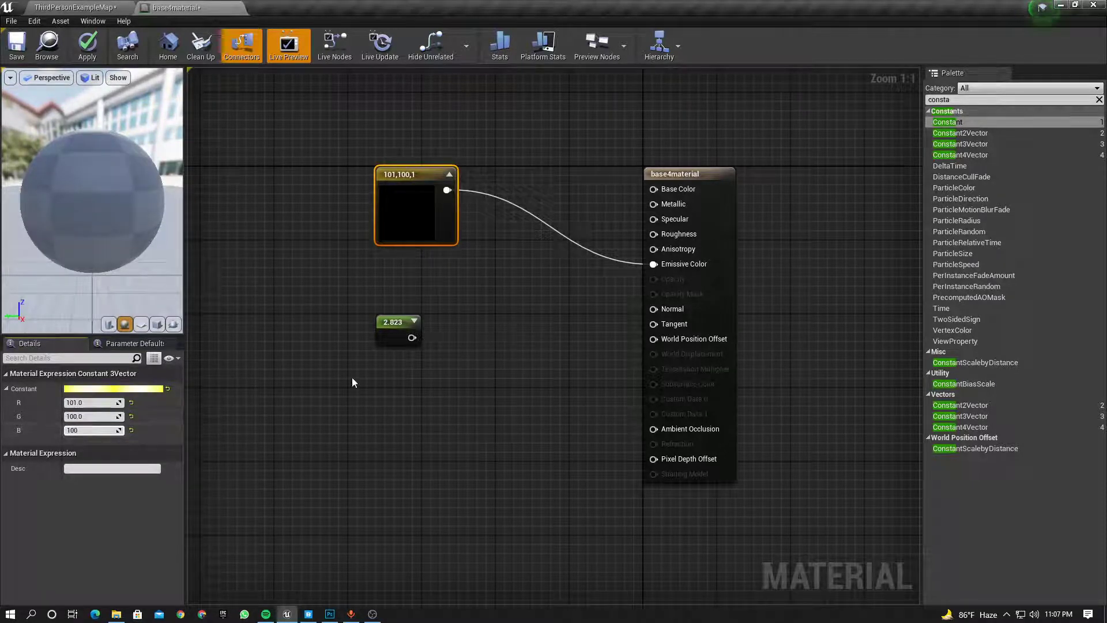
type("00")
left_click(353, 383)
Step: Recolour the glowing colour node to pink with the colour picker, about R 101, G 15.4, B 52.8
left_click(389, 214)
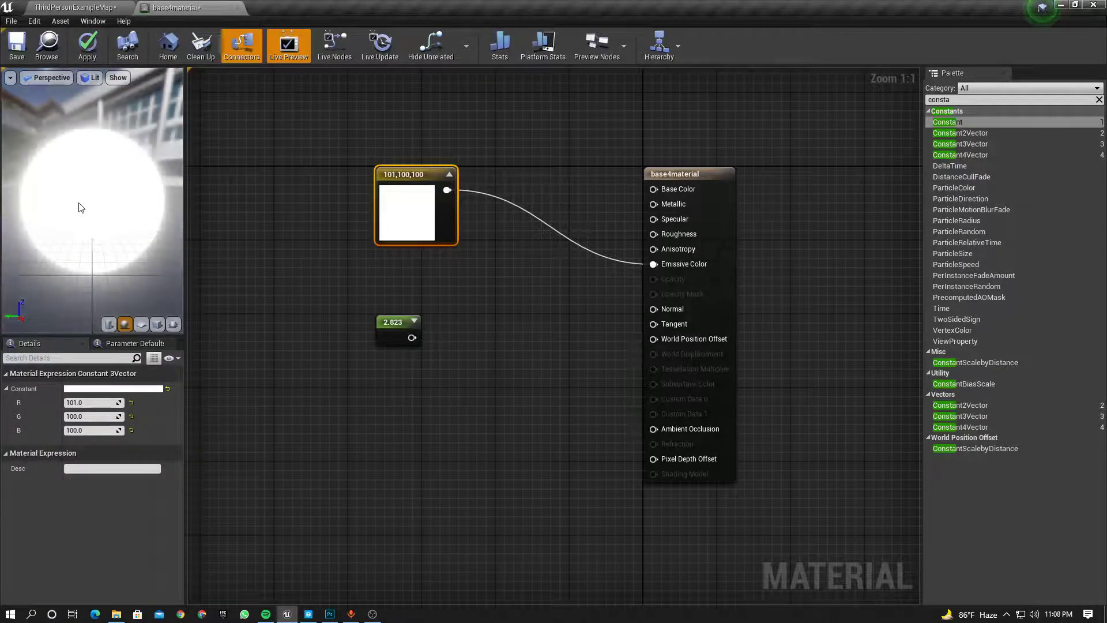
double_click(406, 215)
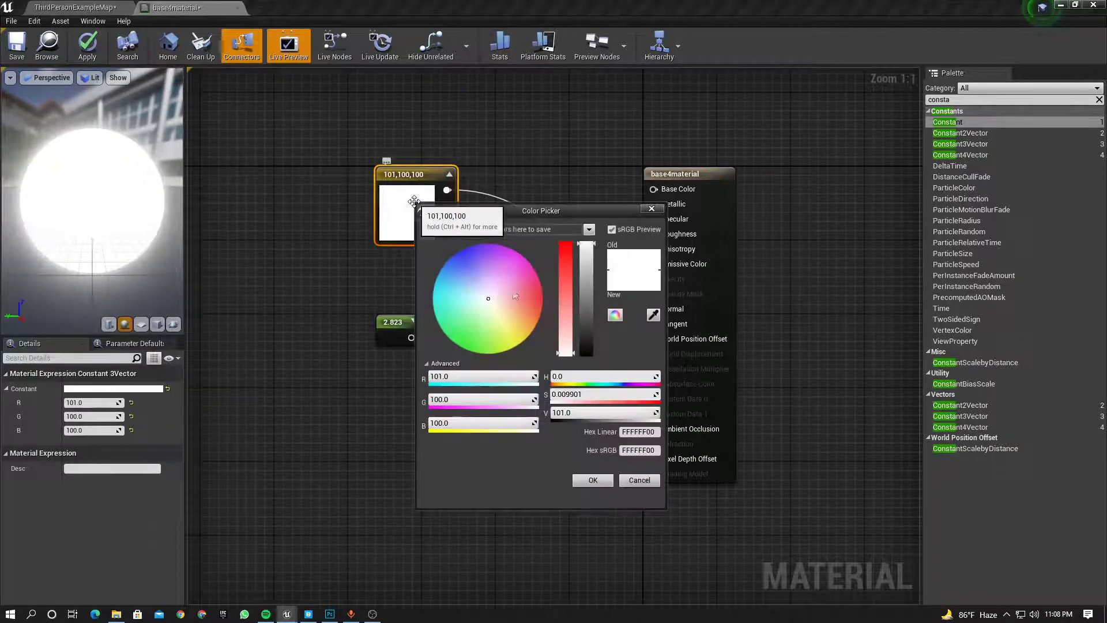
left_click(512, 280)
left_click(529, 278)
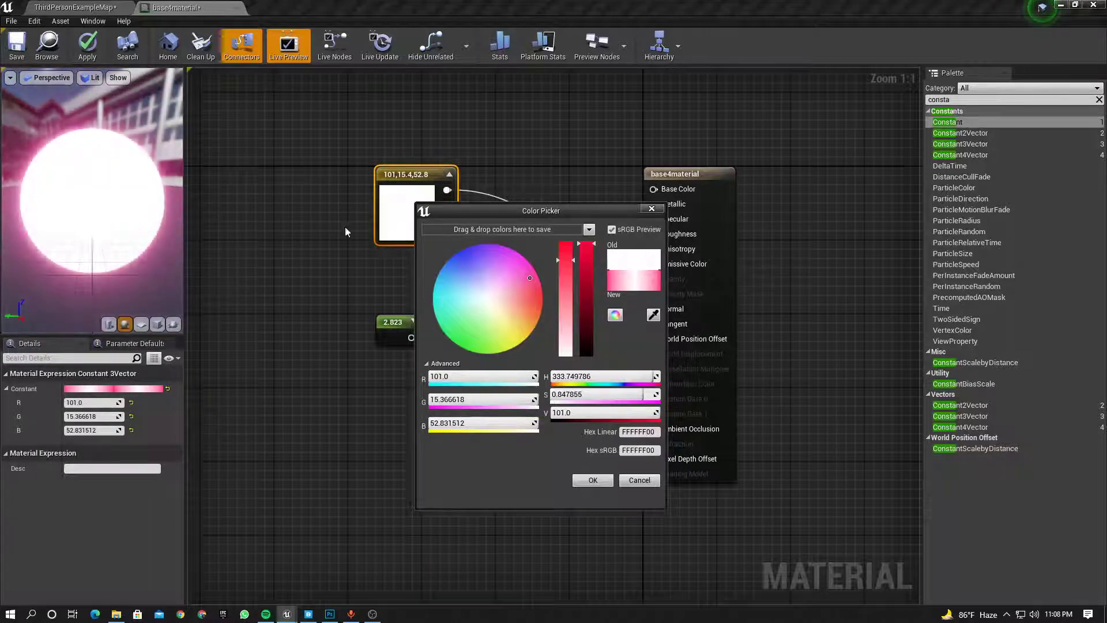
left_click(593, 481)
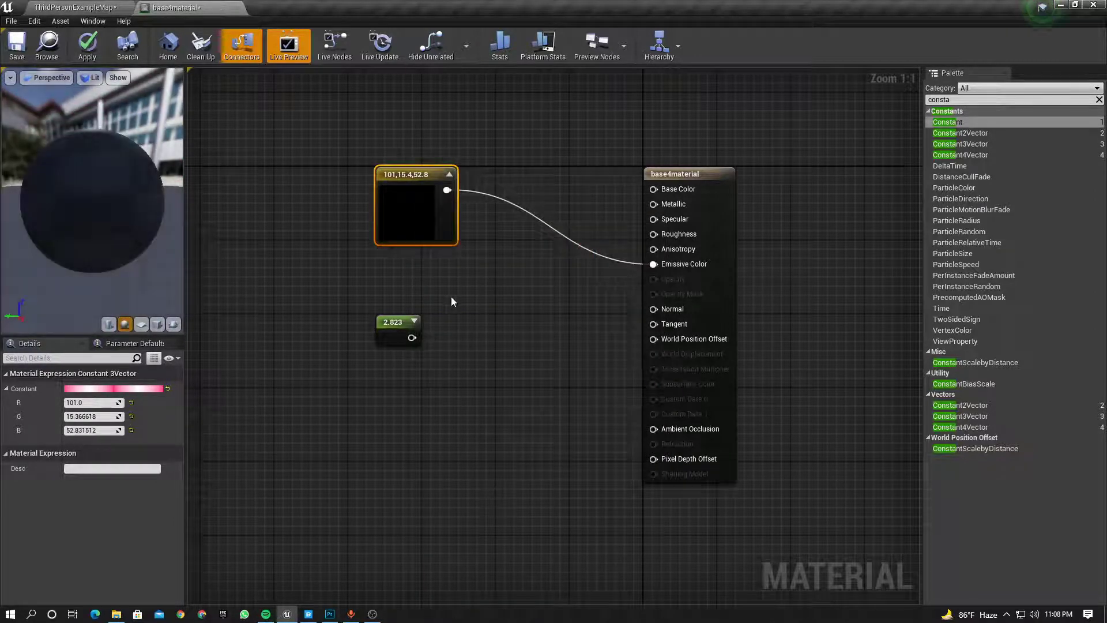
Step: Disconnect the colour node from Emissive Color and add a Multiply node between it and the material node
left_click(508, 203, "alt")
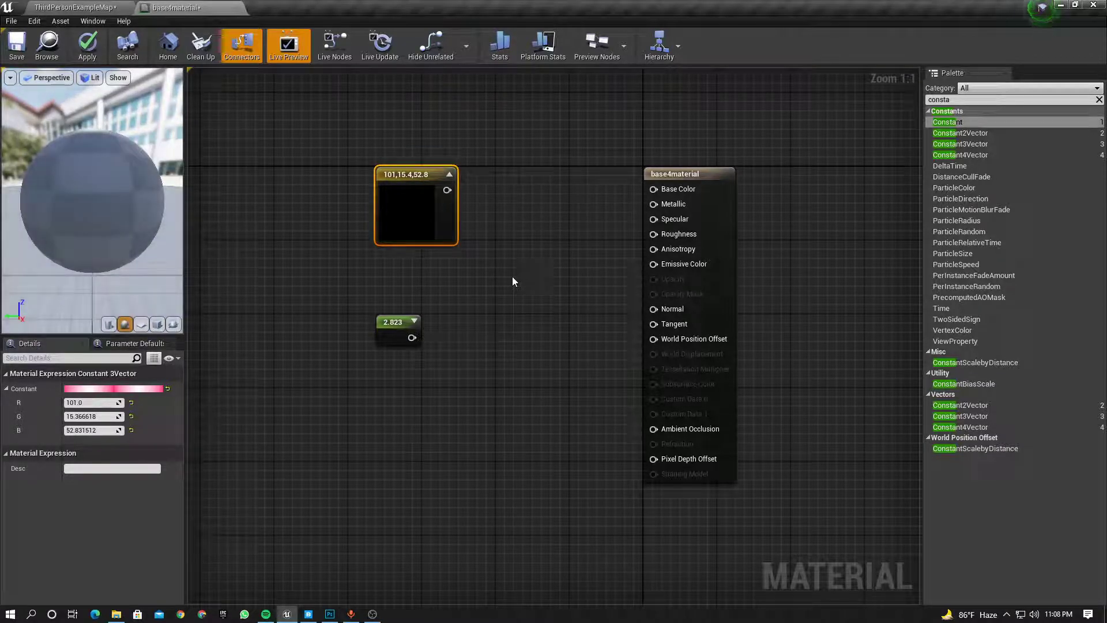
left_click(964, 100)
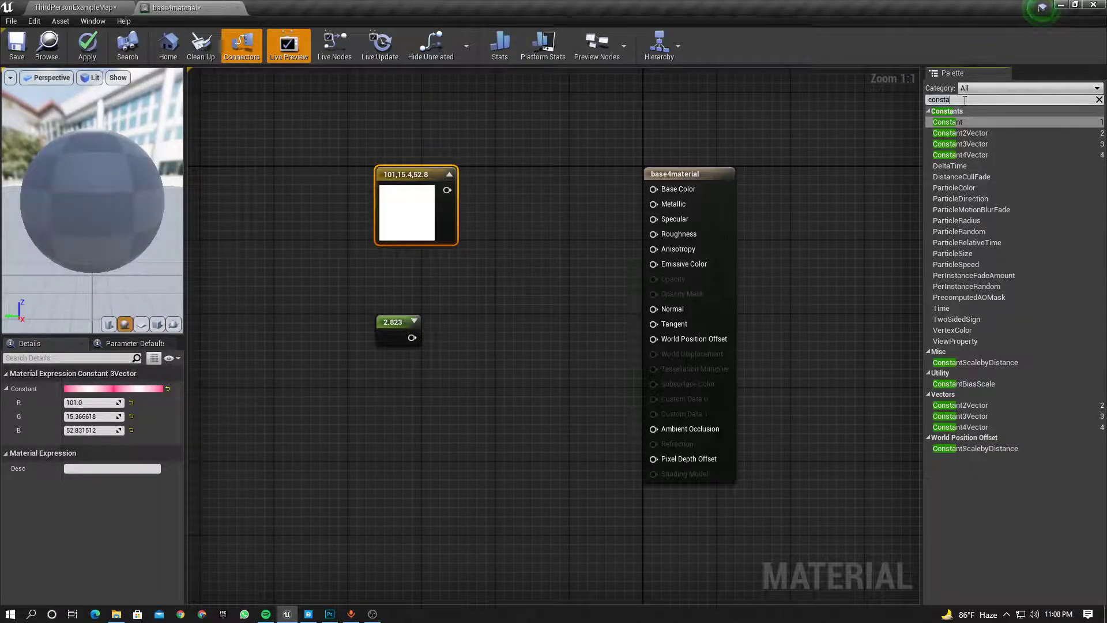
key("ctrl+a")
type("multi")
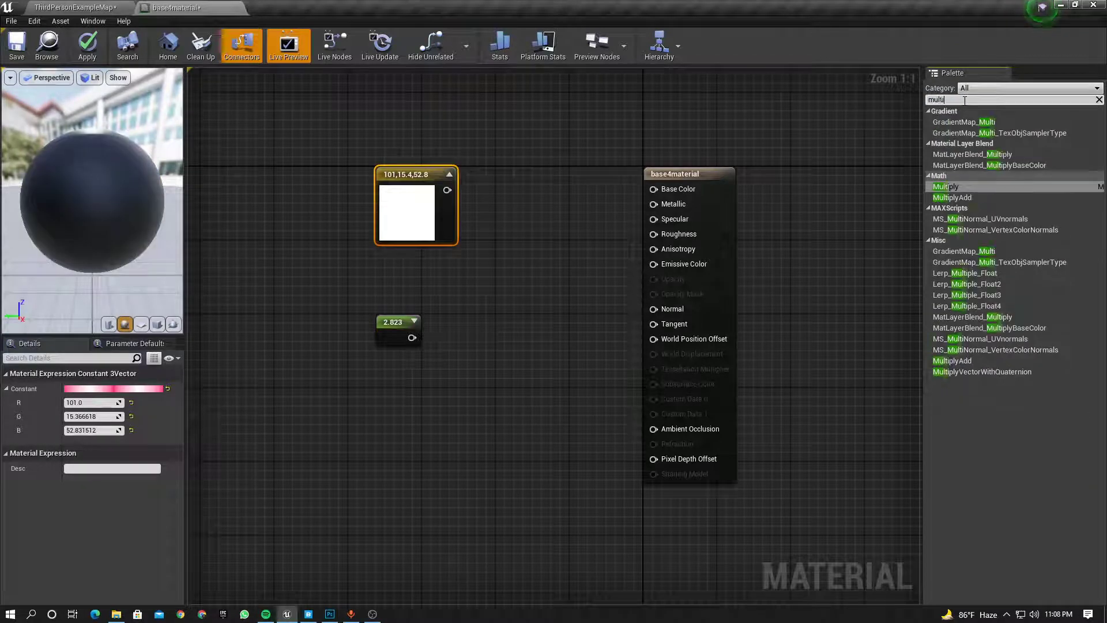
left_click_drag(946, 186, 534, 238)
Step: Connect the colour node to Multiply's A input, the Constant to B, and the Multiply output to Emissive Color
left_click_drag(447, 189, 545, 262)
left_click_drag(412, 337, 610, 260)
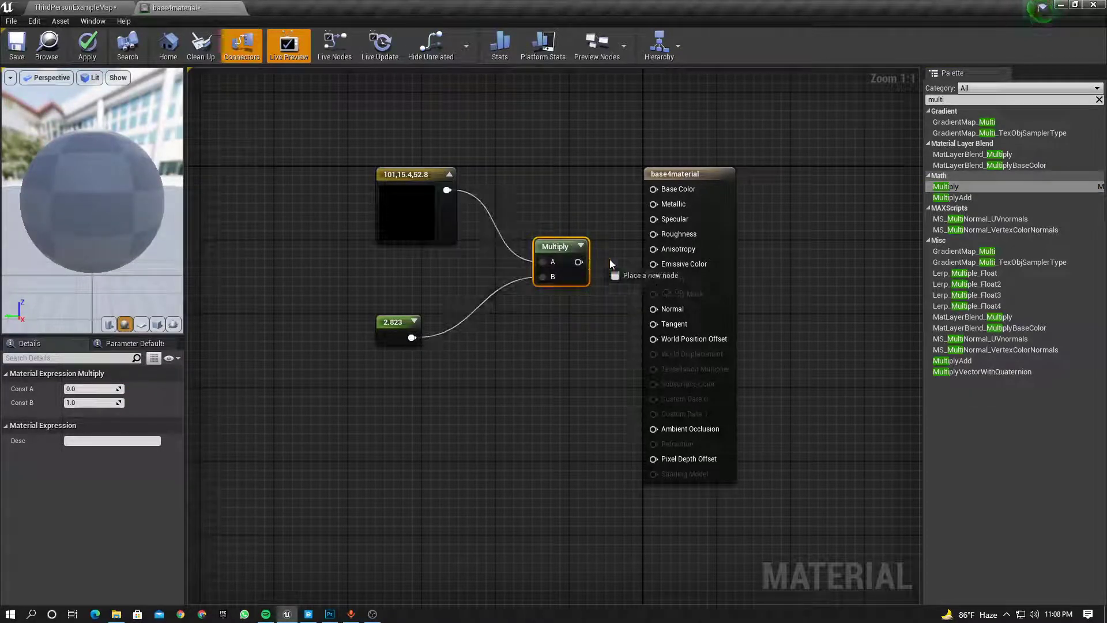
left_click_drag(659, 217, 660, 264)
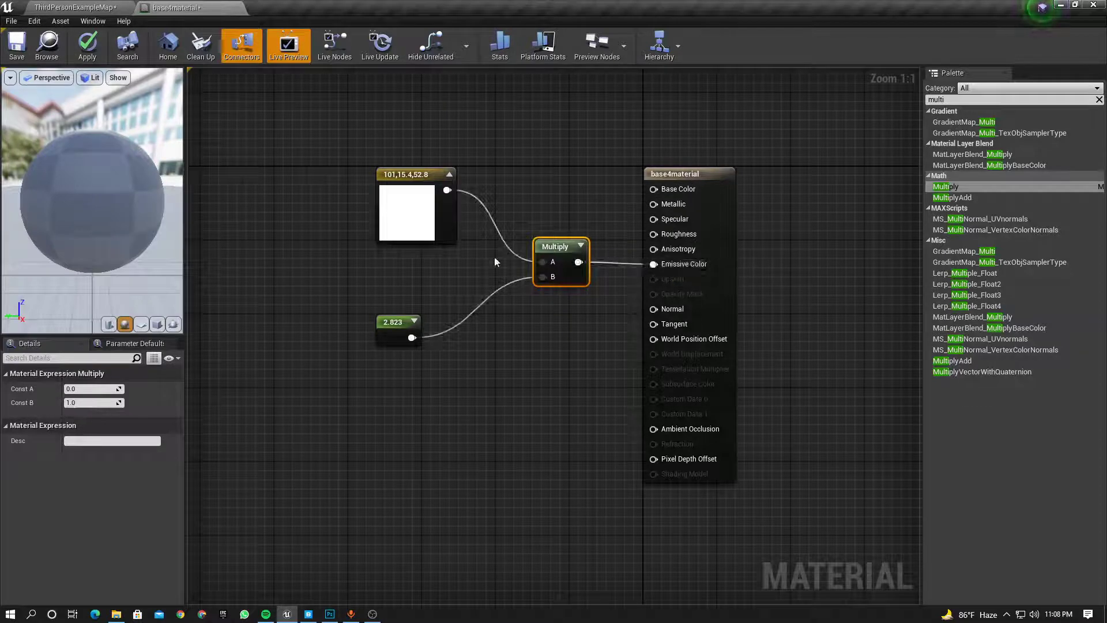
Step: Recolour the glowing colour node to fully saturated pink with the colour picker, about R 101, G 0, B 39.3
double_click(415, 225)
left_click(415, 225)
double_click(415, 225)
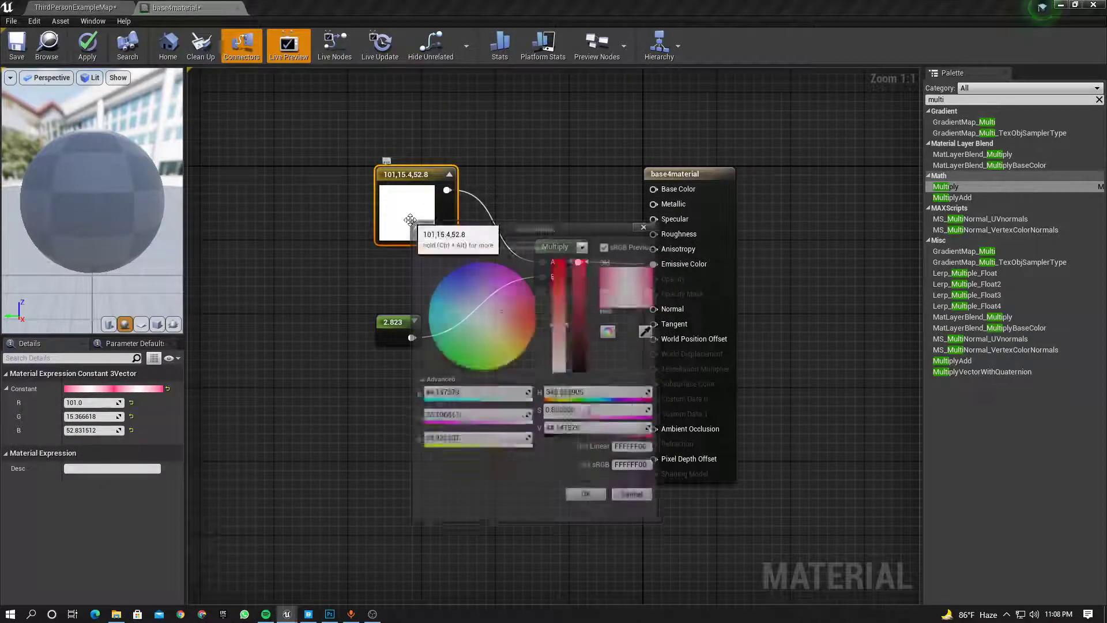
left_click_drag(525, 305, 517, 303)
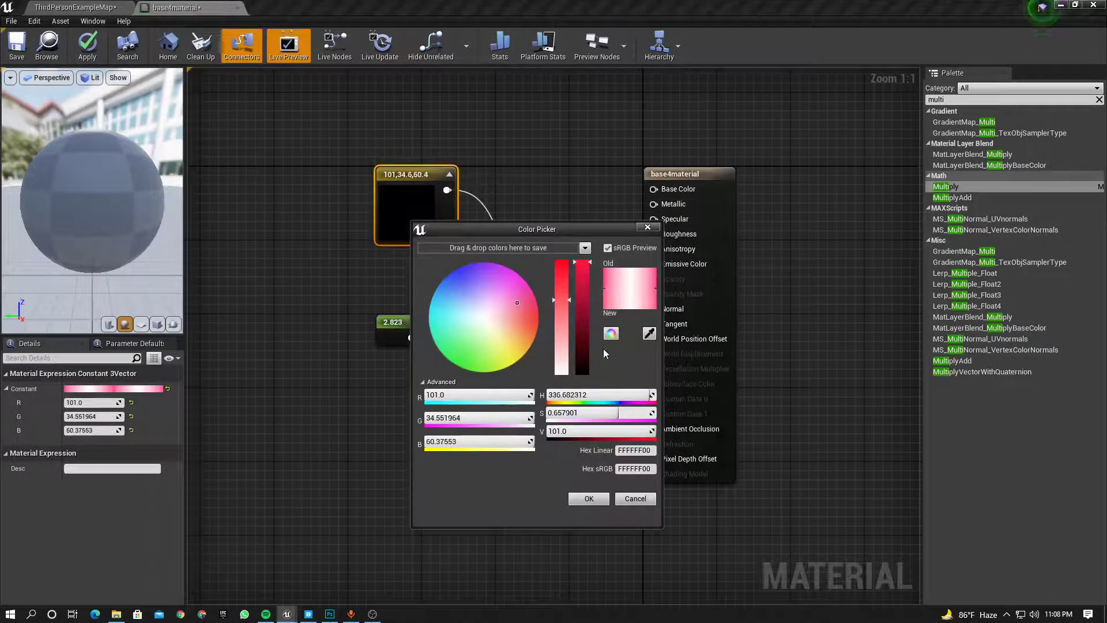
left_click_drag(564, 271, 563, 263)
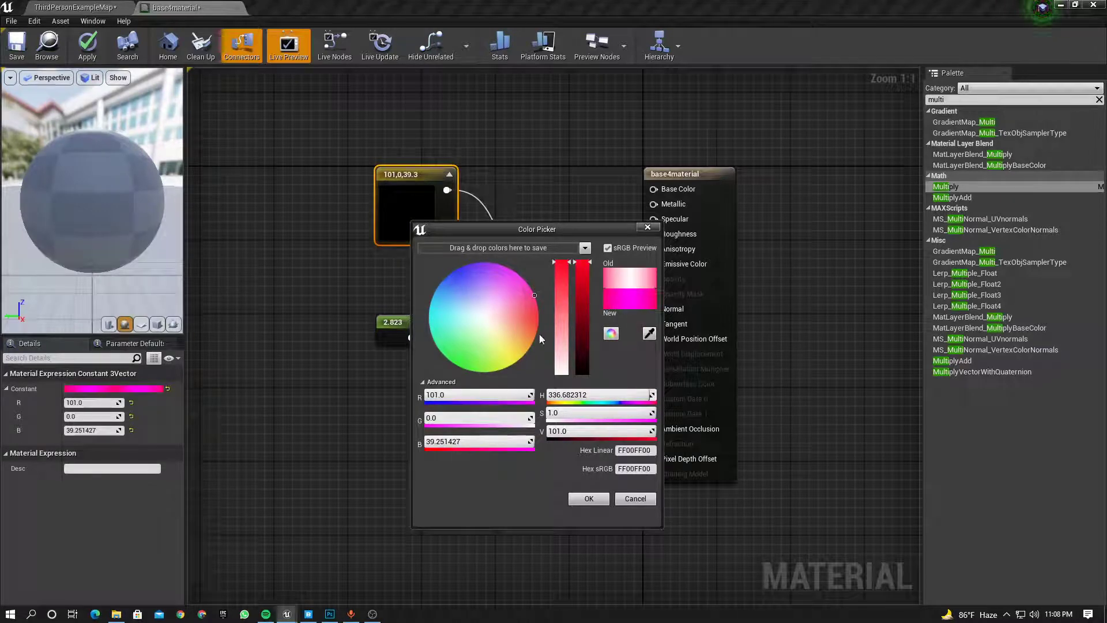
left_click(588, 499)
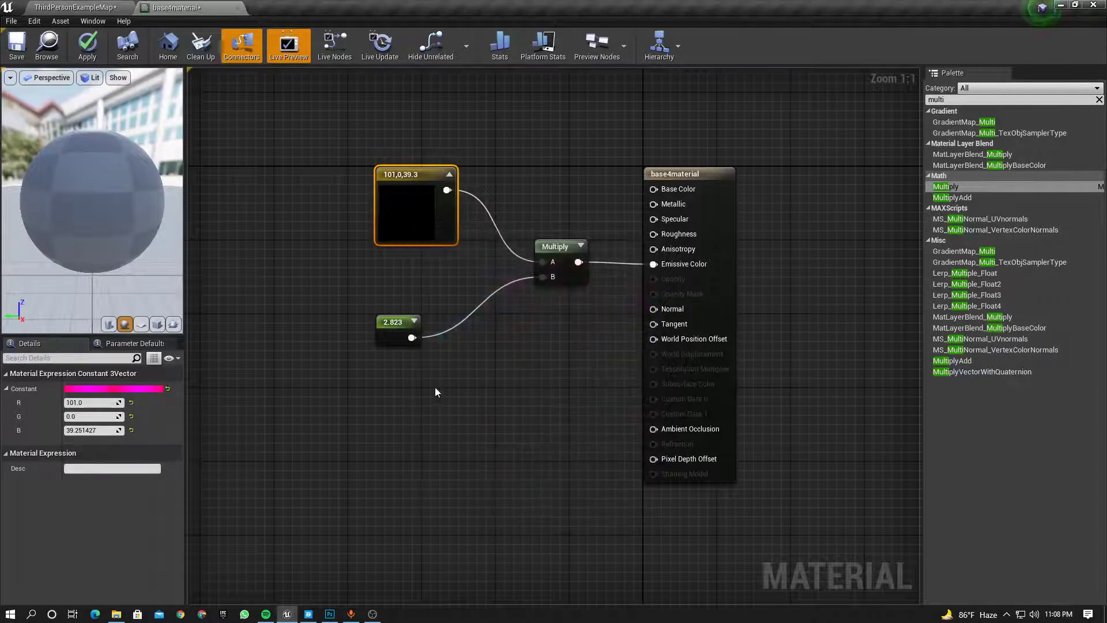
Step: Examine the glowing sphere in the material preview from farther away and apply the changes to base4material
right_click_drag(296, 242, 316, 251)
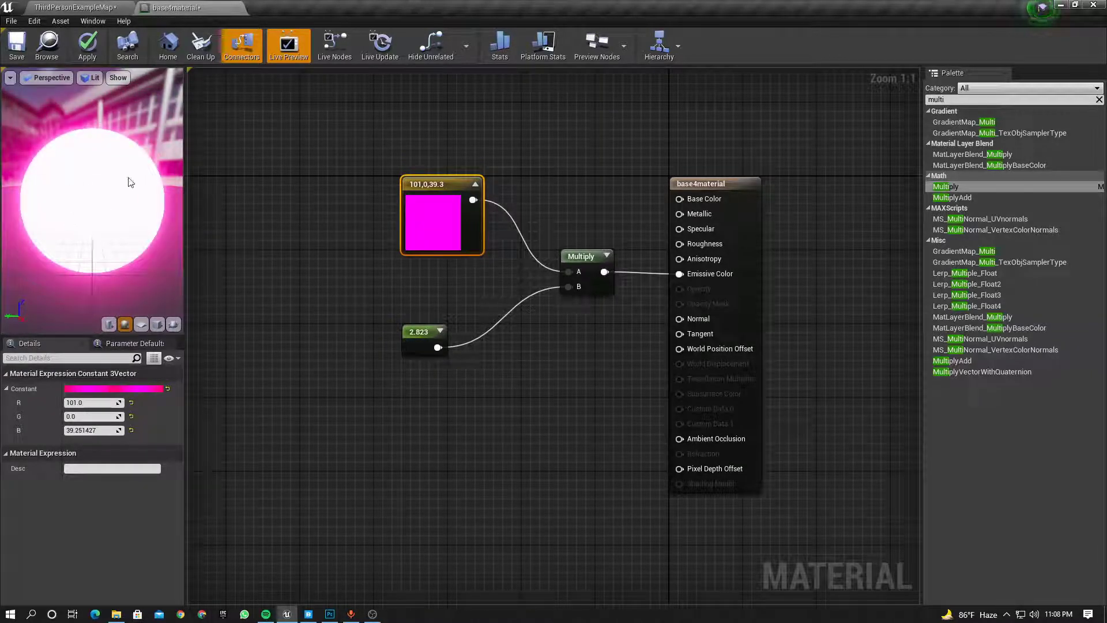
scroll(93, 237, "down", 3)
scroll(94, 237, "up", 3)
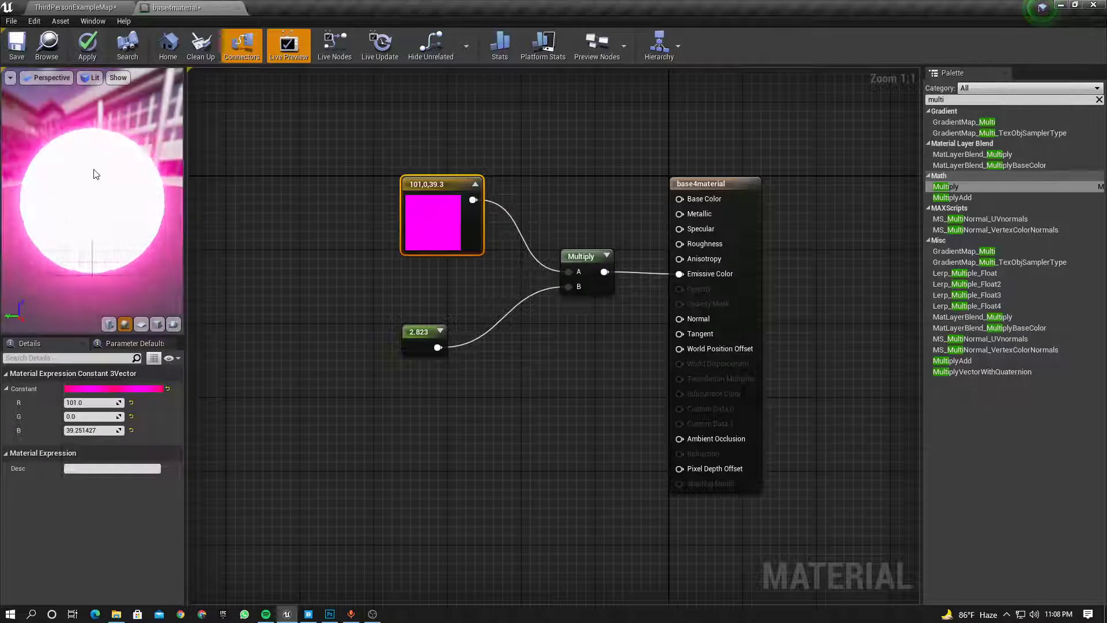
scroll(131, 213, "down", 3)
left_click_drag(131, 212, 202, 143)
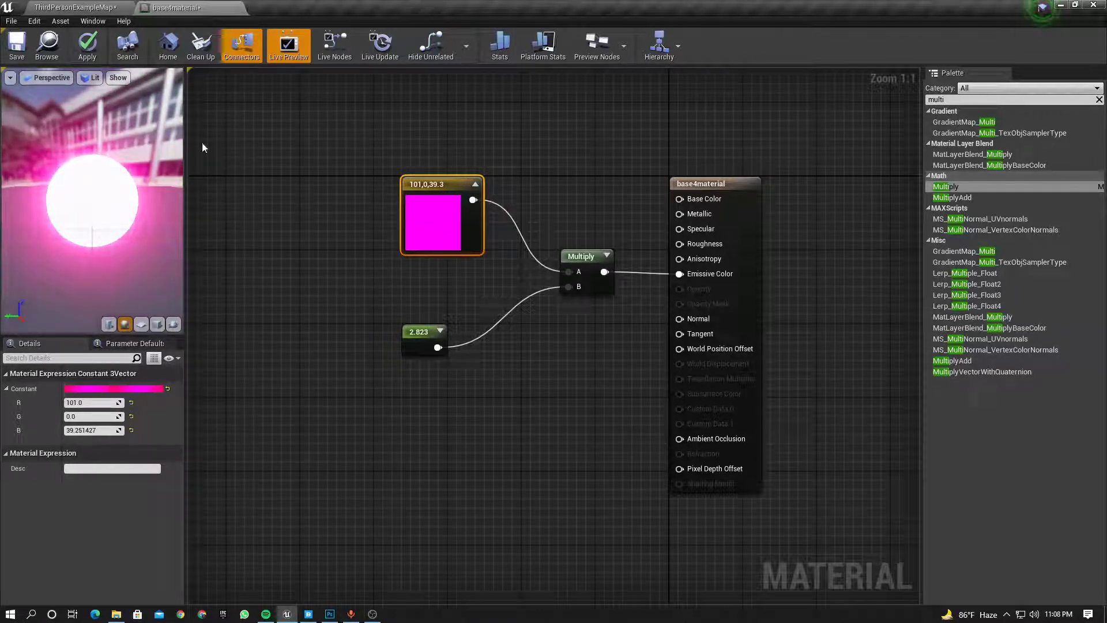
left_click(94, 47)
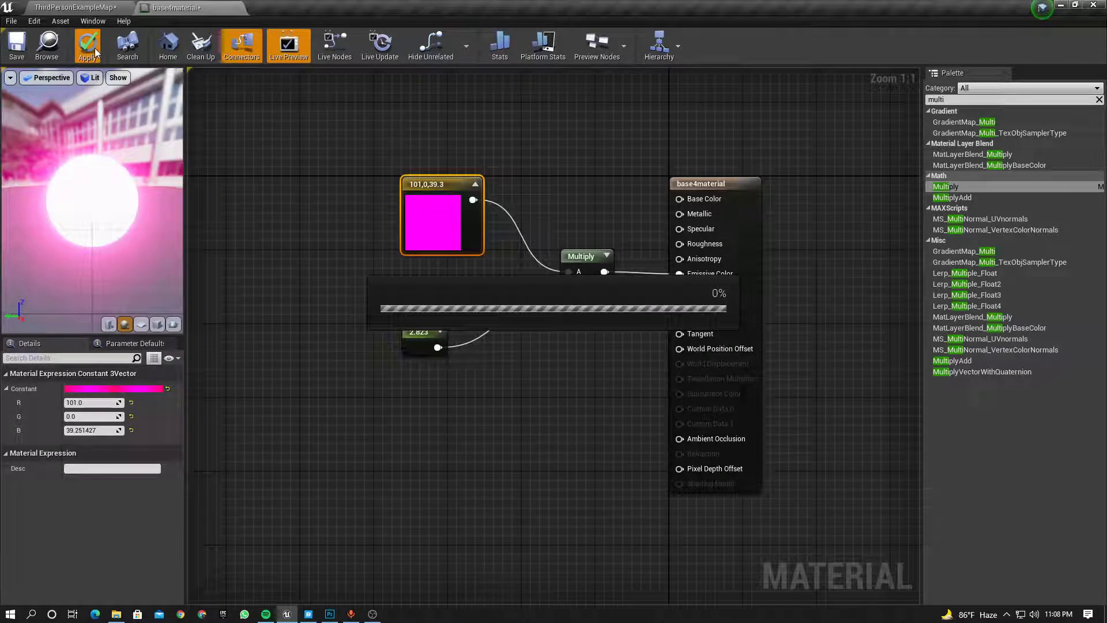
Step: Play the level and run the character around the cube to examine its pink glow, and stop the session
left_click(80, 8)
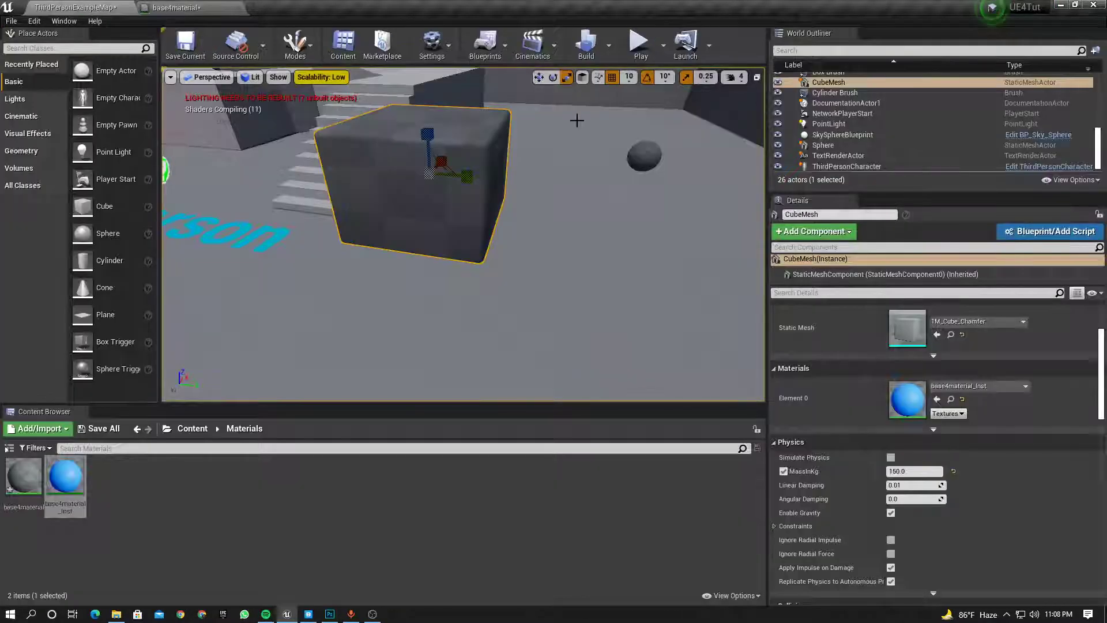
left_click(652, 49)
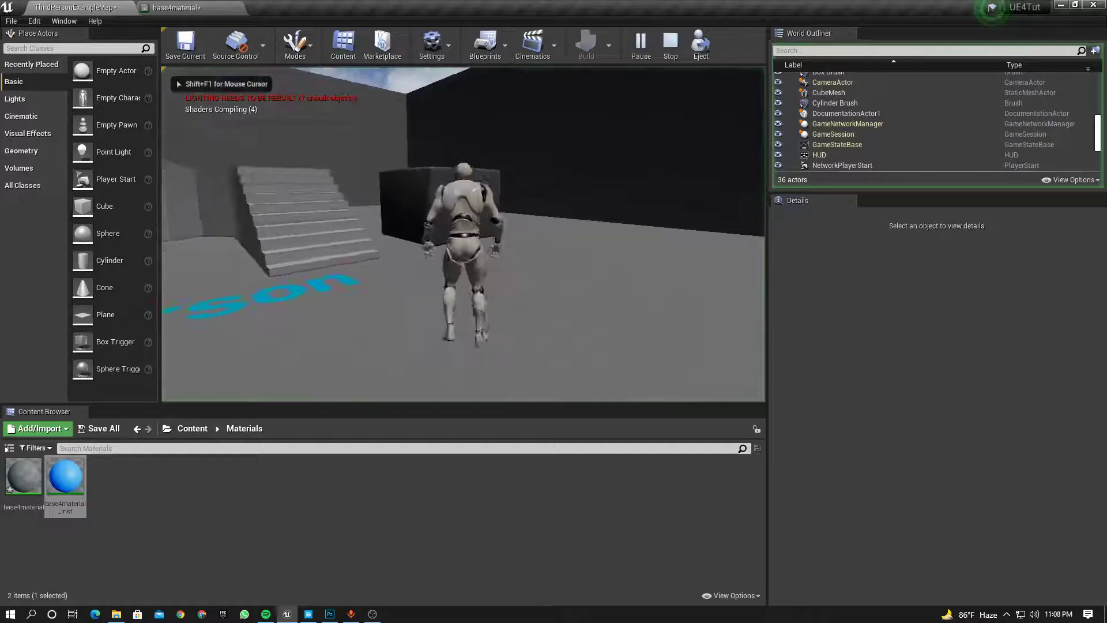
key("w")
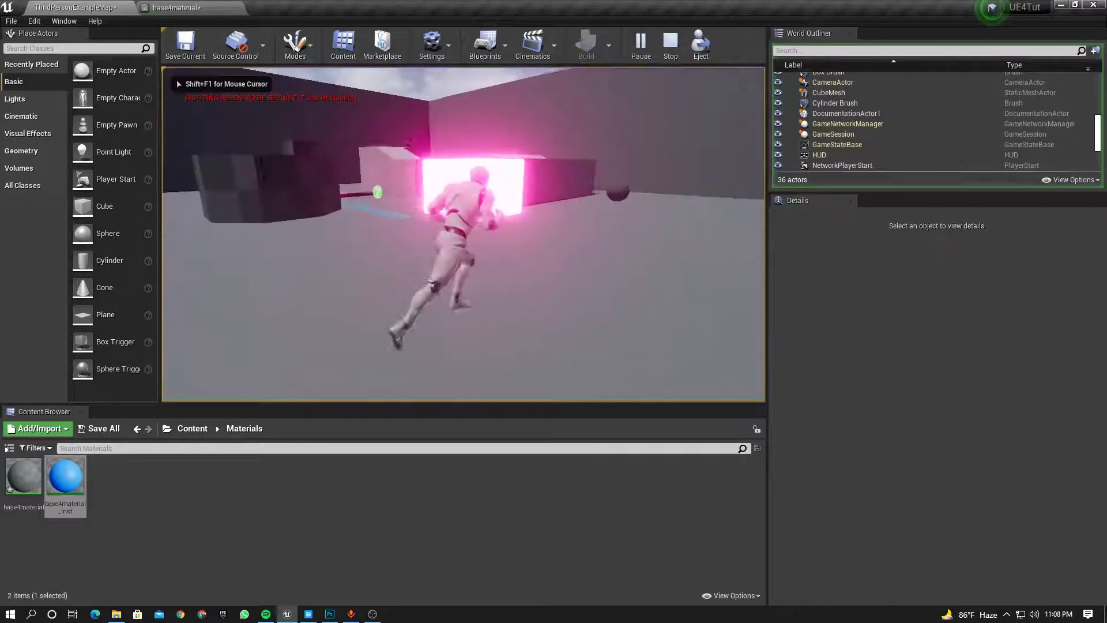
key("w")
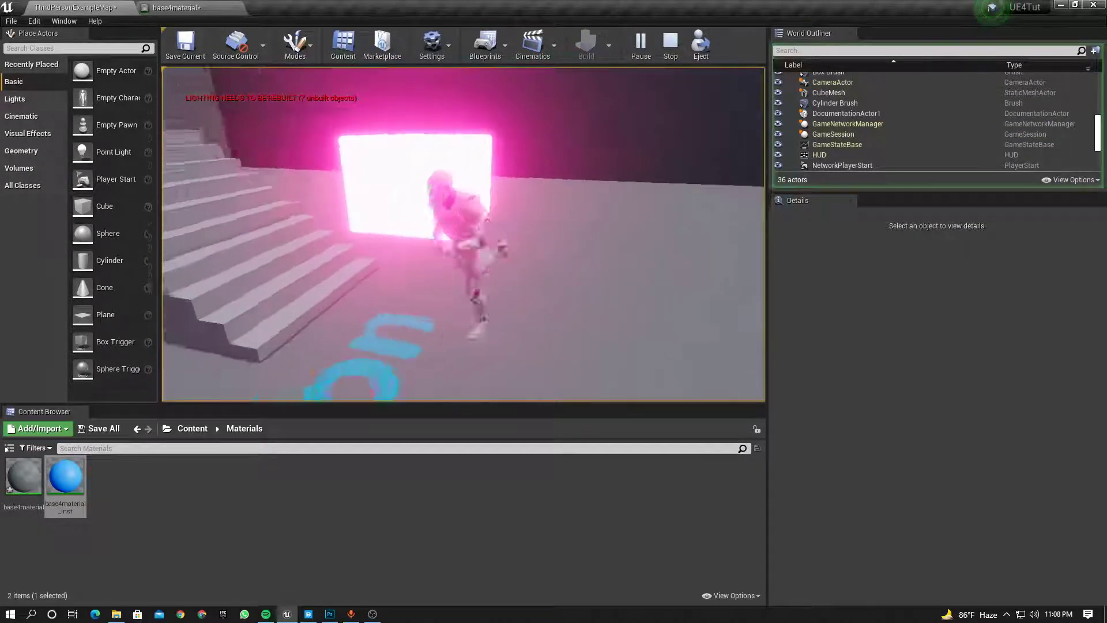
key("w")
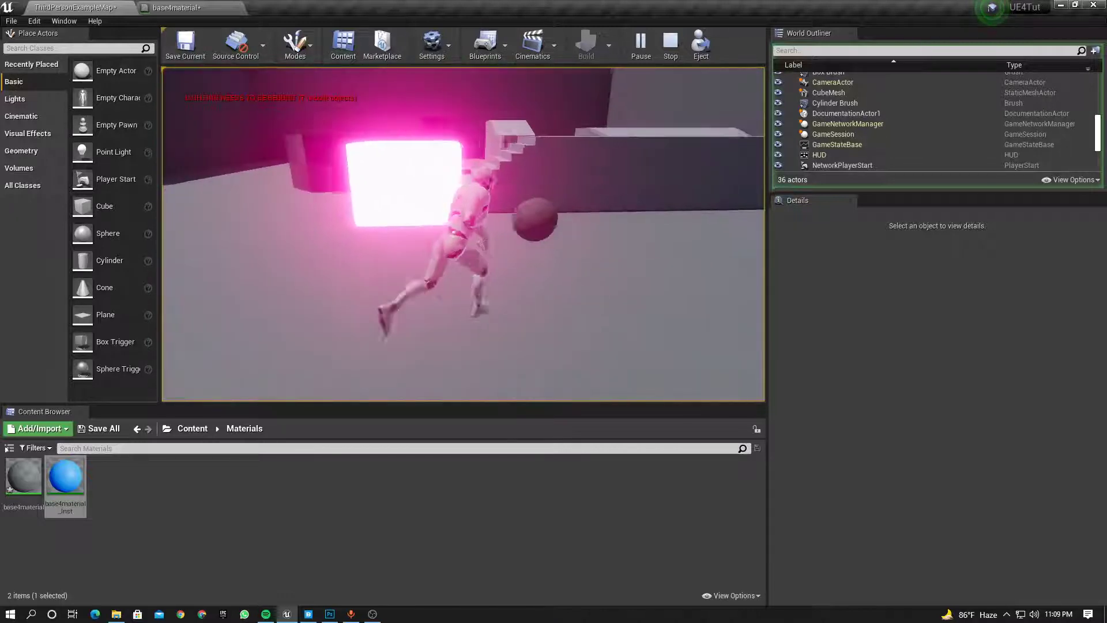
key("w")
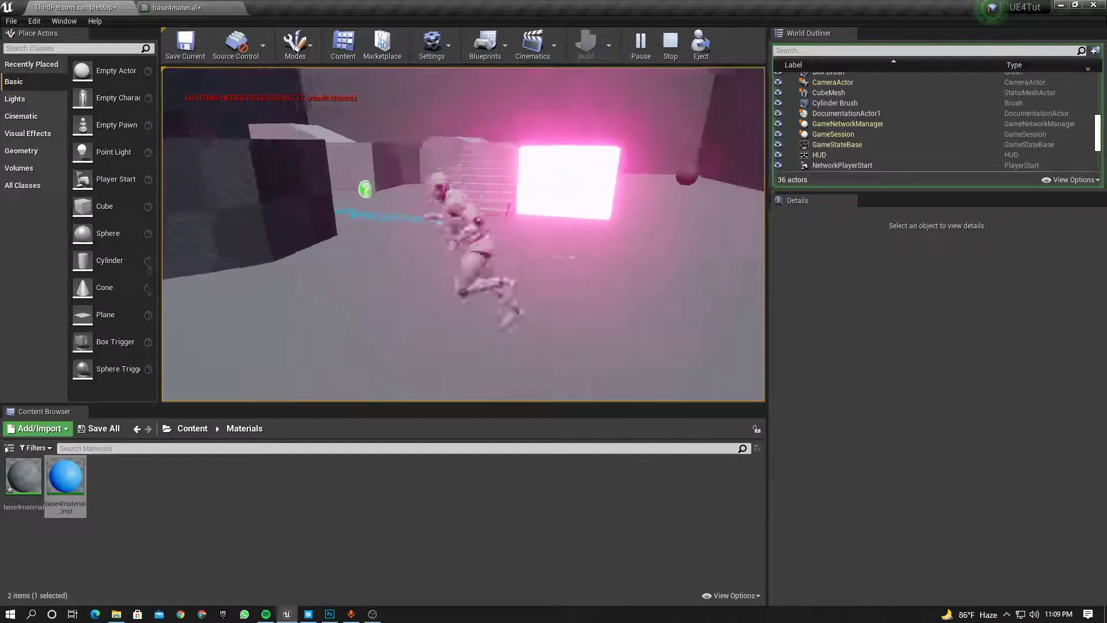
key("Escape")
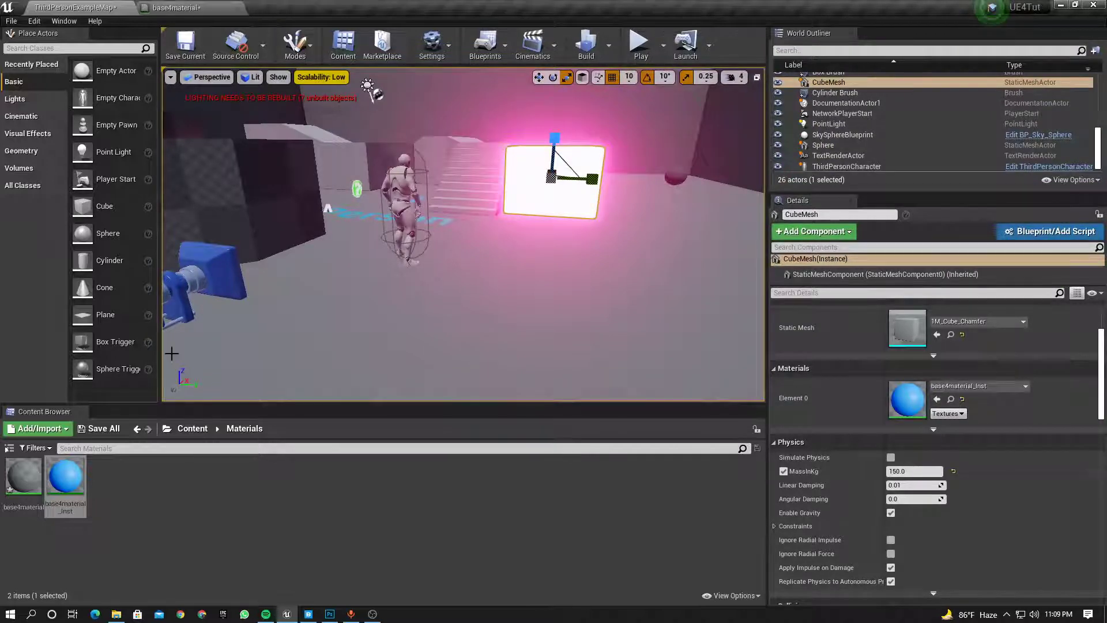
Step: Save all modified content, including base4material and the ThirdPersonExampleMap level
left_click(101, 430)
left_click(658, 420)
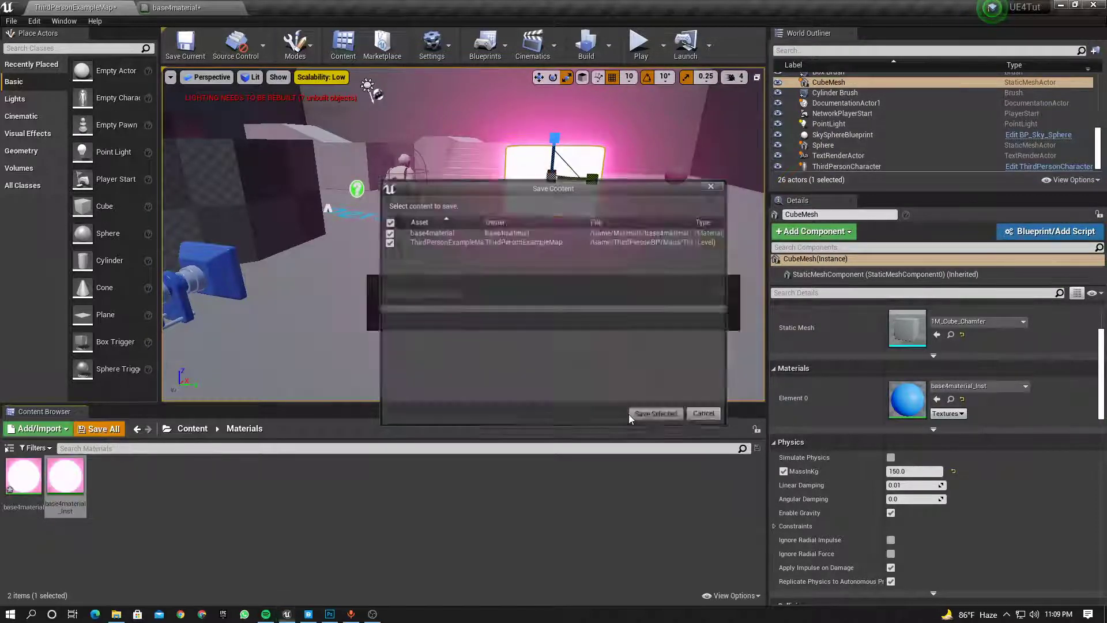
Step: Disconnect the Multiply output from base4material's Emissive Color input and shift the colour node slightly away from Multiply
left_click(193, 5)
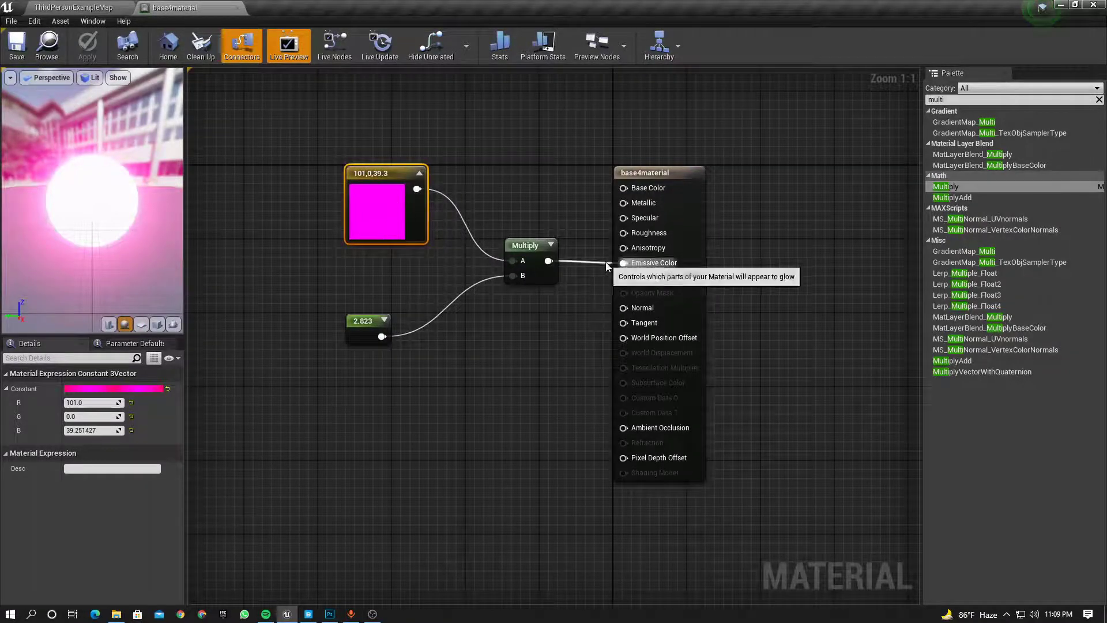
left_click(624, 263, "alt")
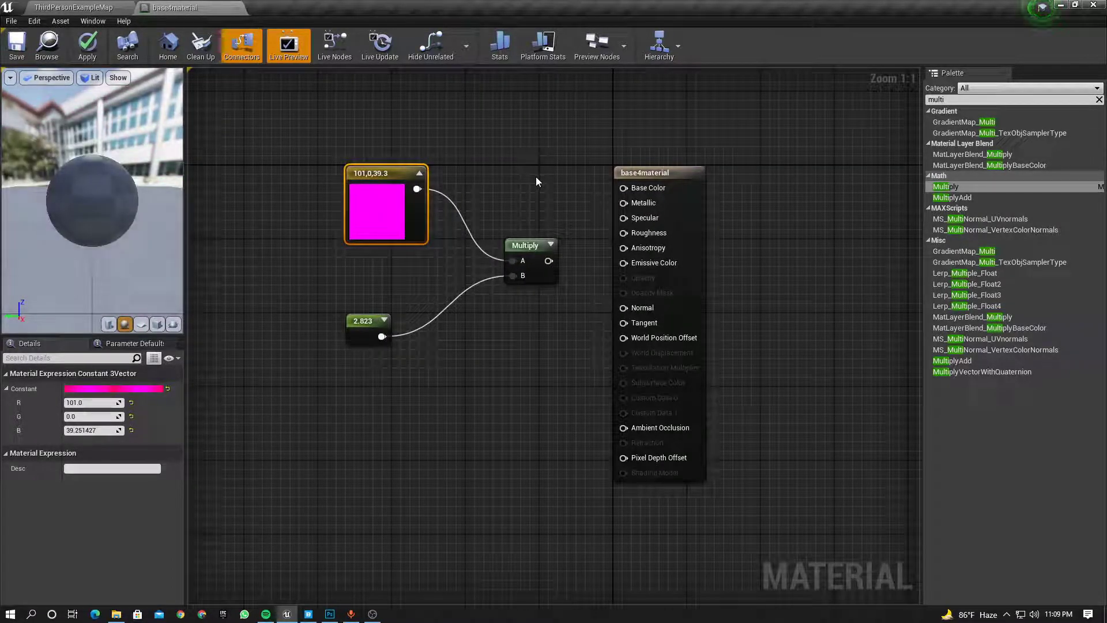
left_click_drag(375, 202, 348, 193)
right_click_drag(492, 168, 490, 214)
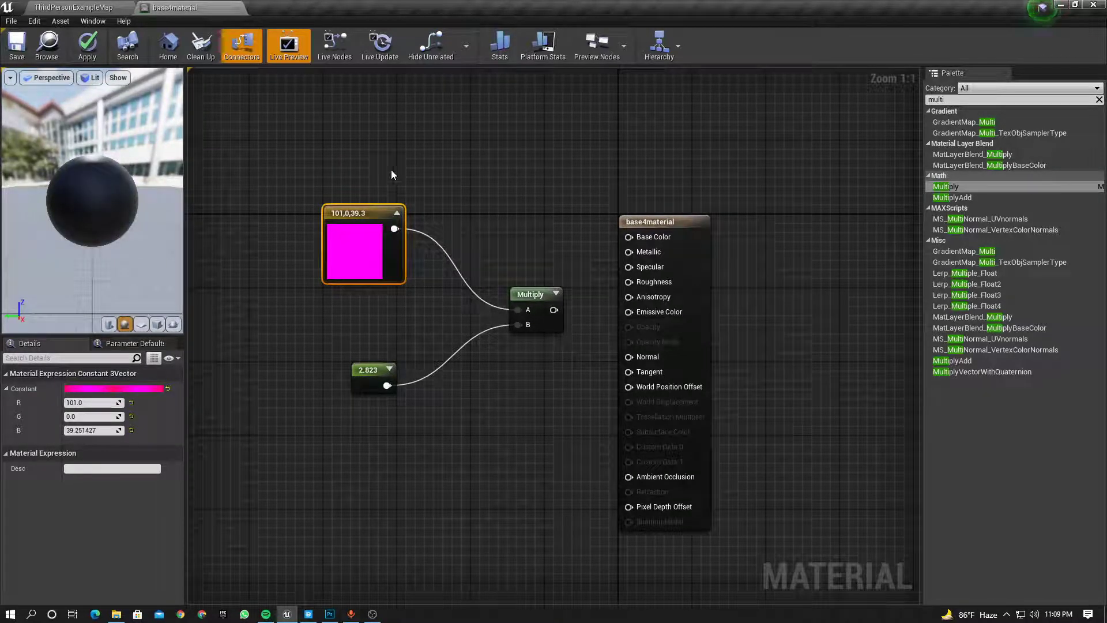
right_click_drag(447, 165, 462, 200)
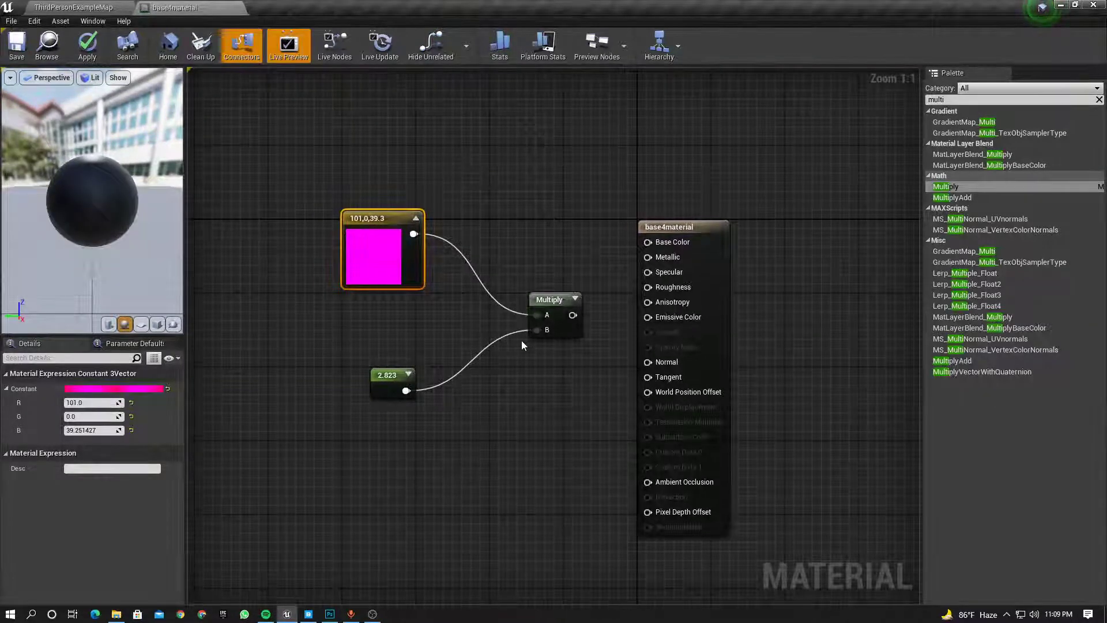
Step: Import the FOOTBALBASE, FOOTBALNORM and ROUGH images from the Desktop folder into the project's Materials folder and save all content
left_click(68, 7)
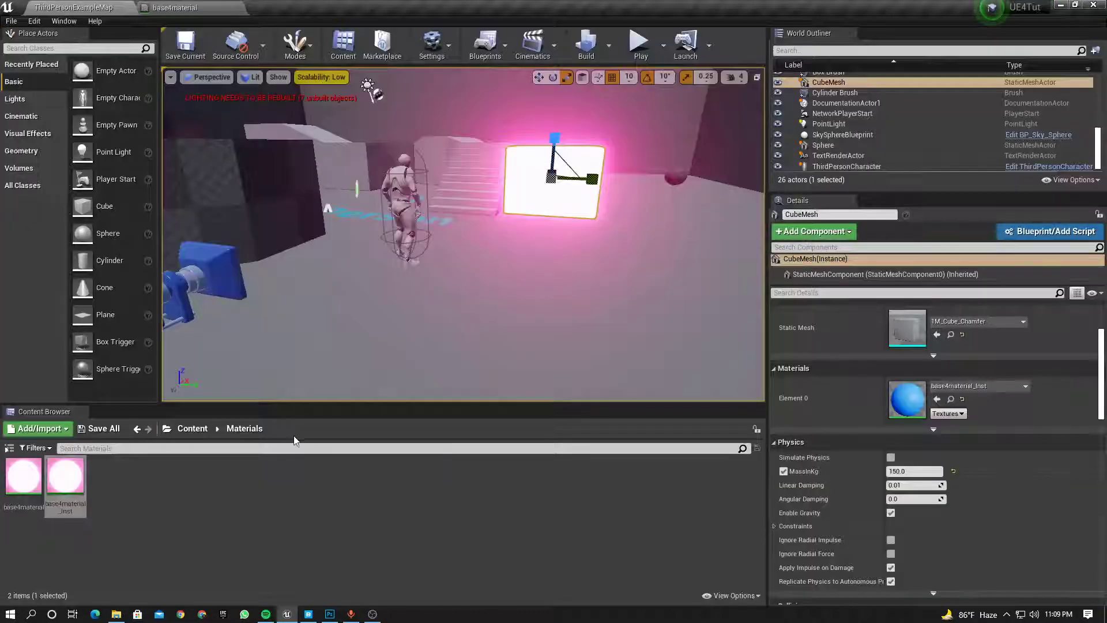
left_click(65, 478)
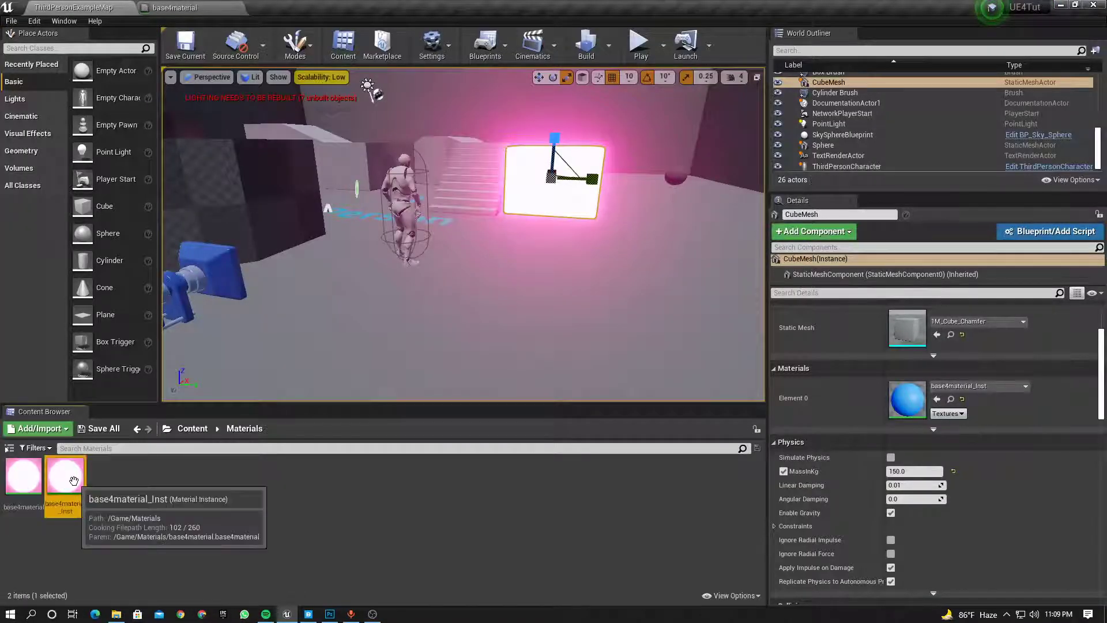
left_click(117, 614)
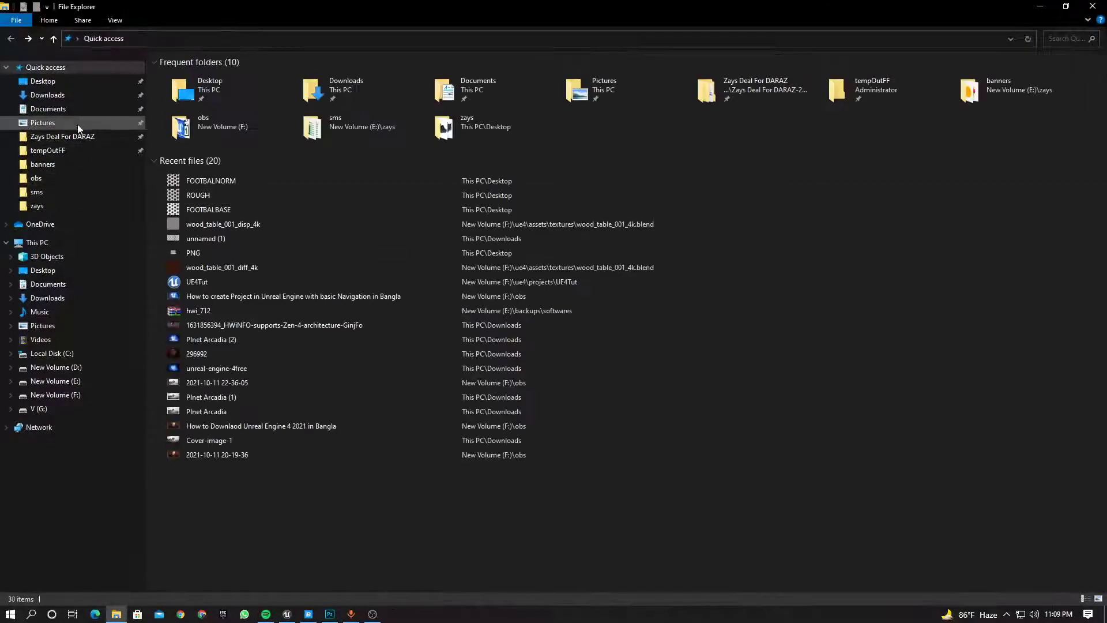
left_click(64, 82)
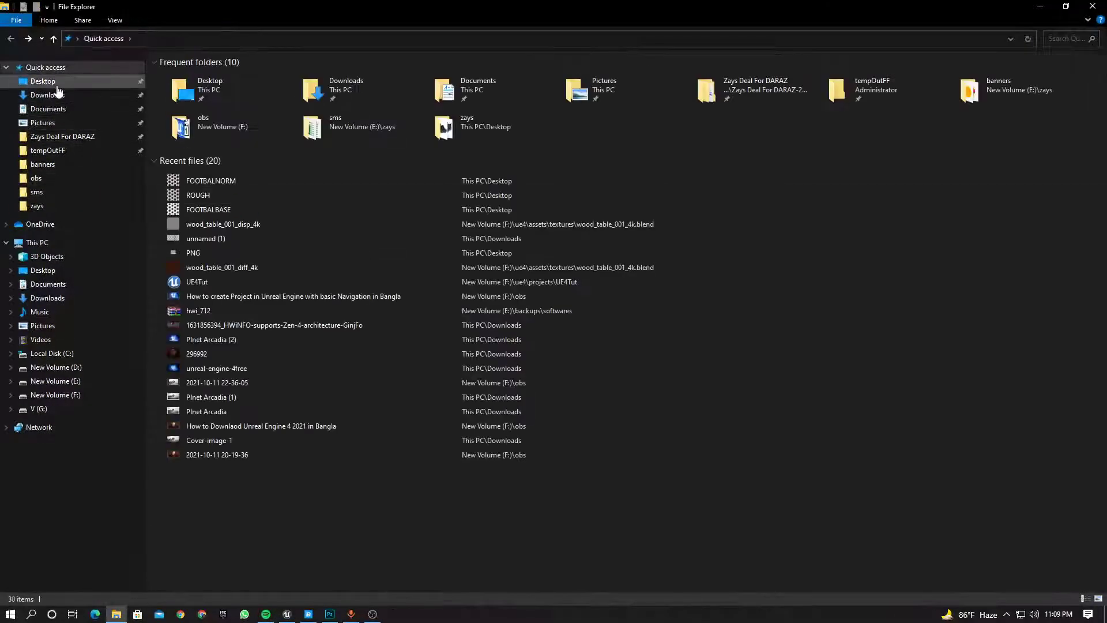
left_click(391, 101)
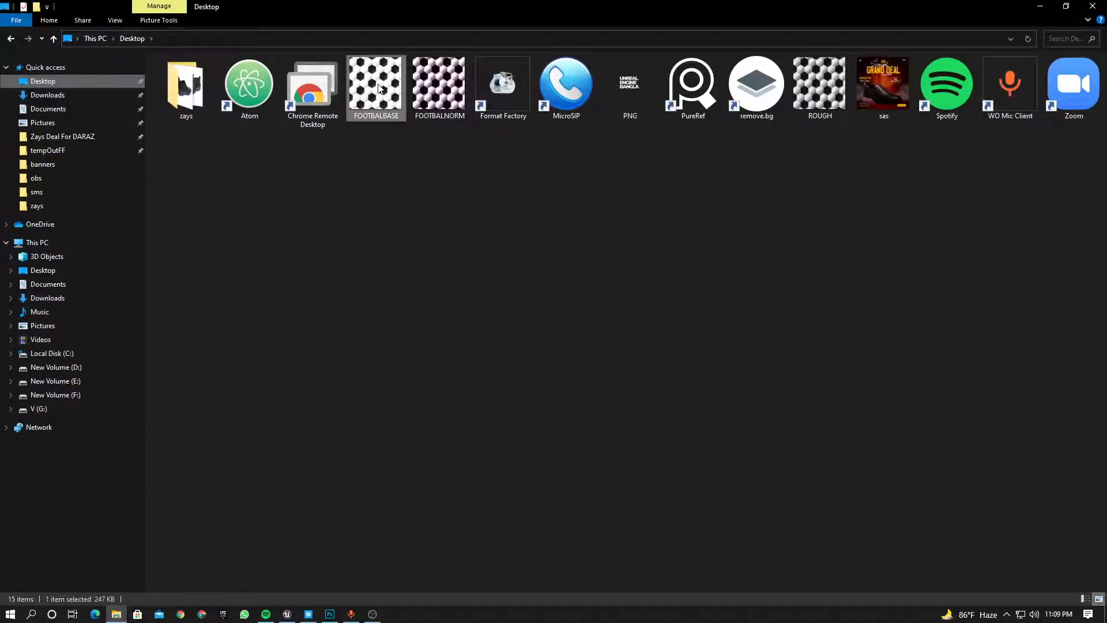
left_click(449, 84, "ctrl")
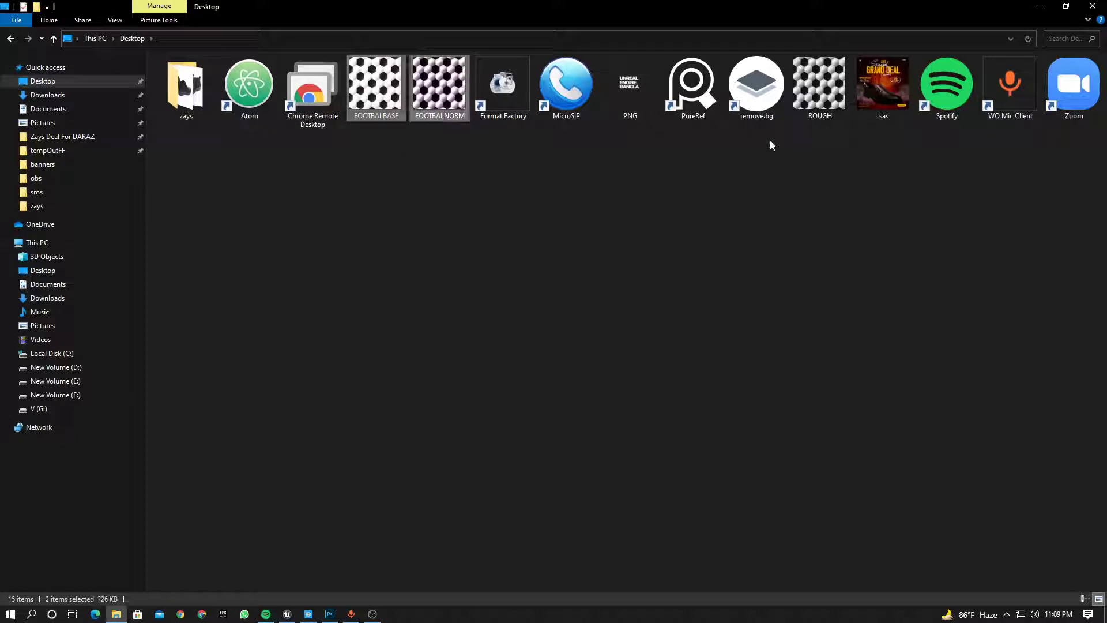
left_click_drag(826, 98, 199, 494)
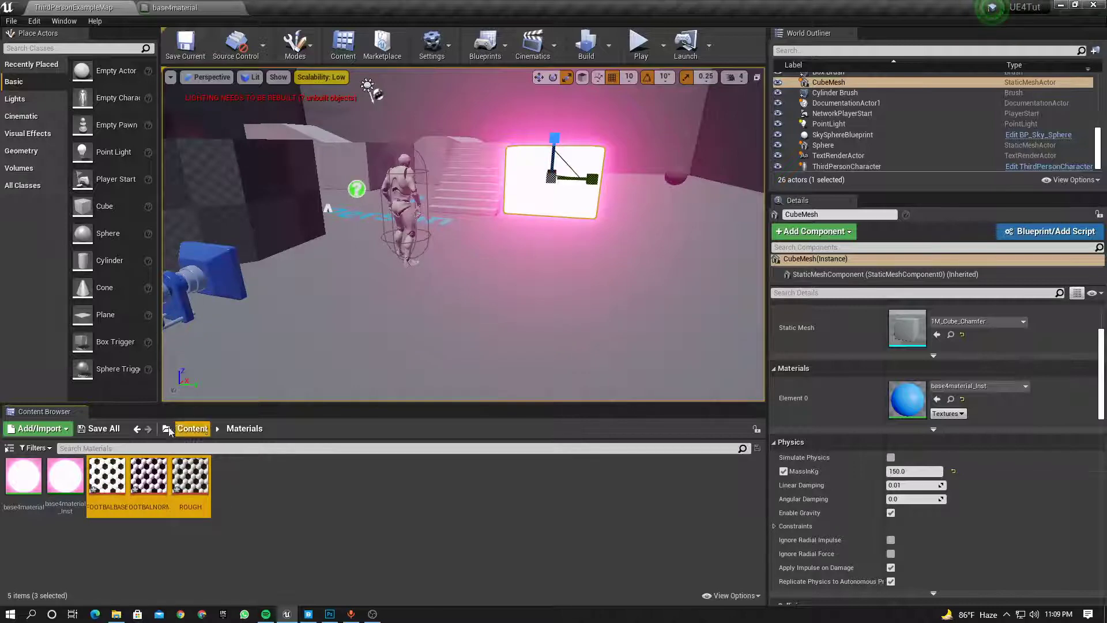
left_click(99, 428)
left_click(650, 416)
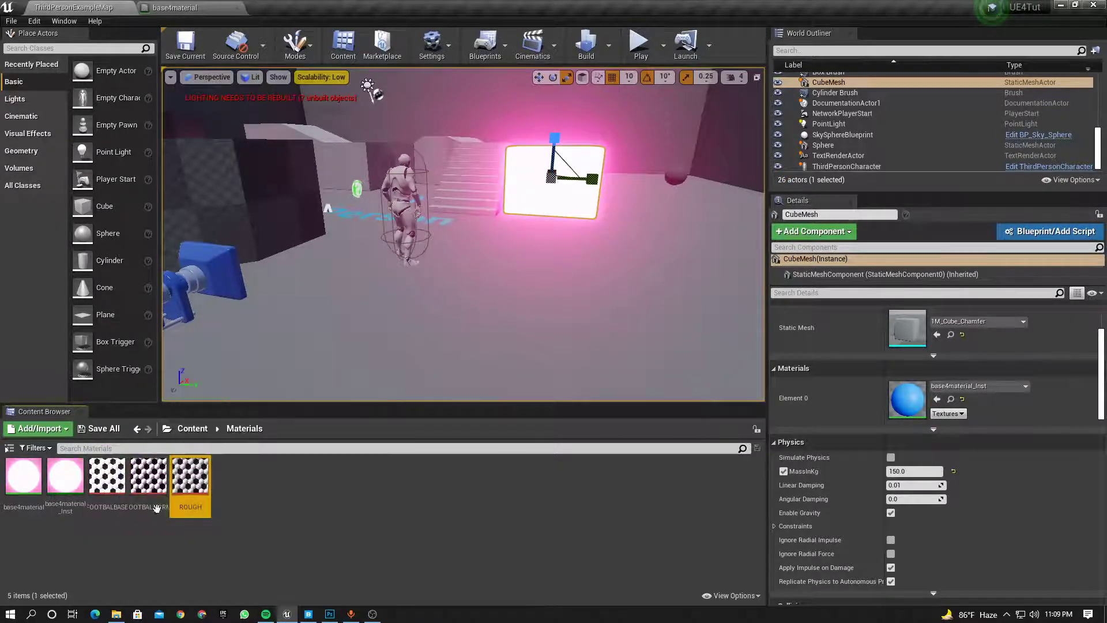
Step: Examine the imported FOOTBALBASE, FOOTBALNORM and ROUGH textures in the Materials folder
left_click(107, 484)
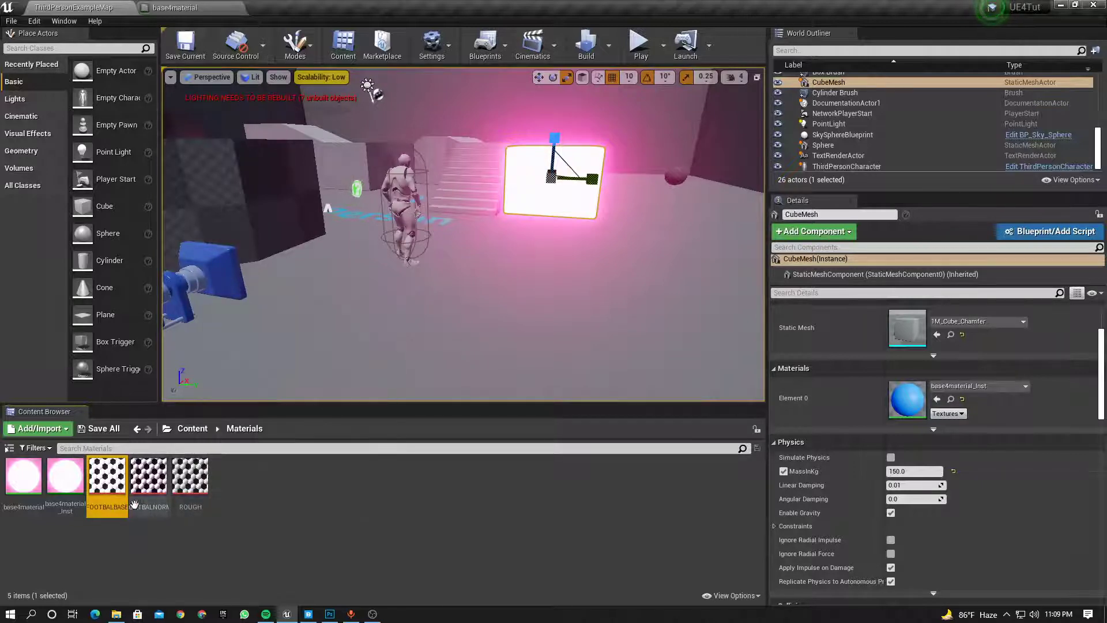
left_click(148, 486)
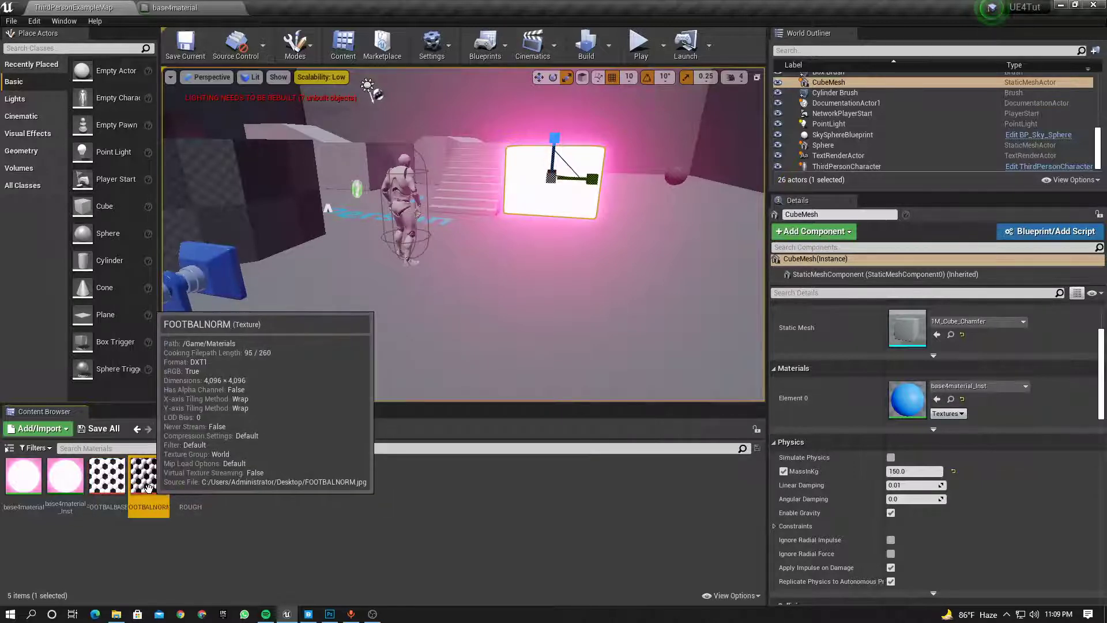
left_click(190, 486)
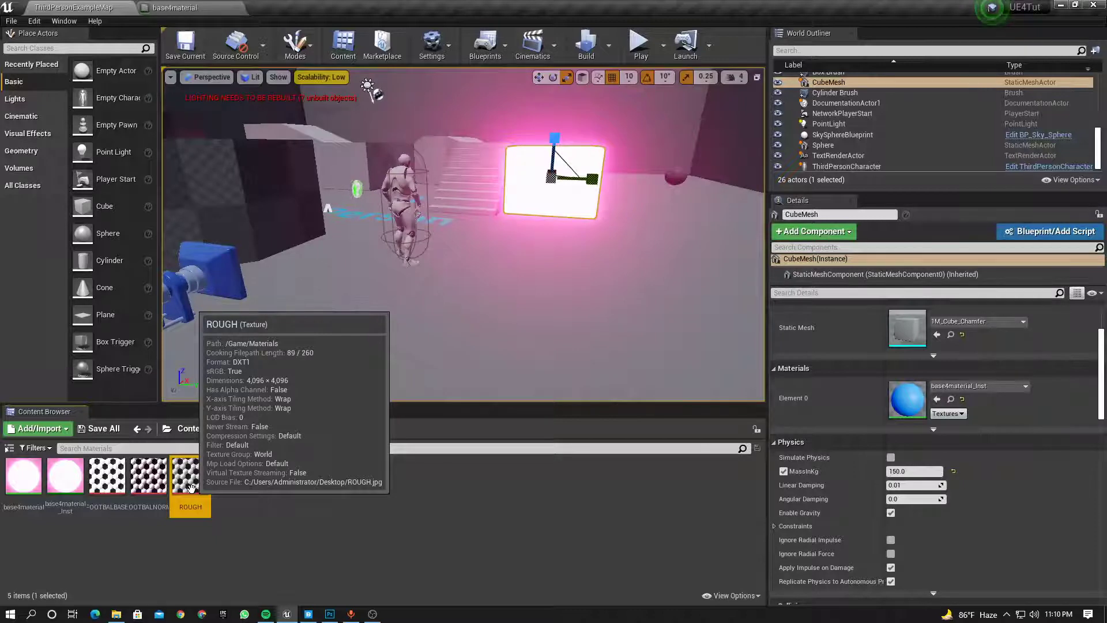
left_click(148, 486)
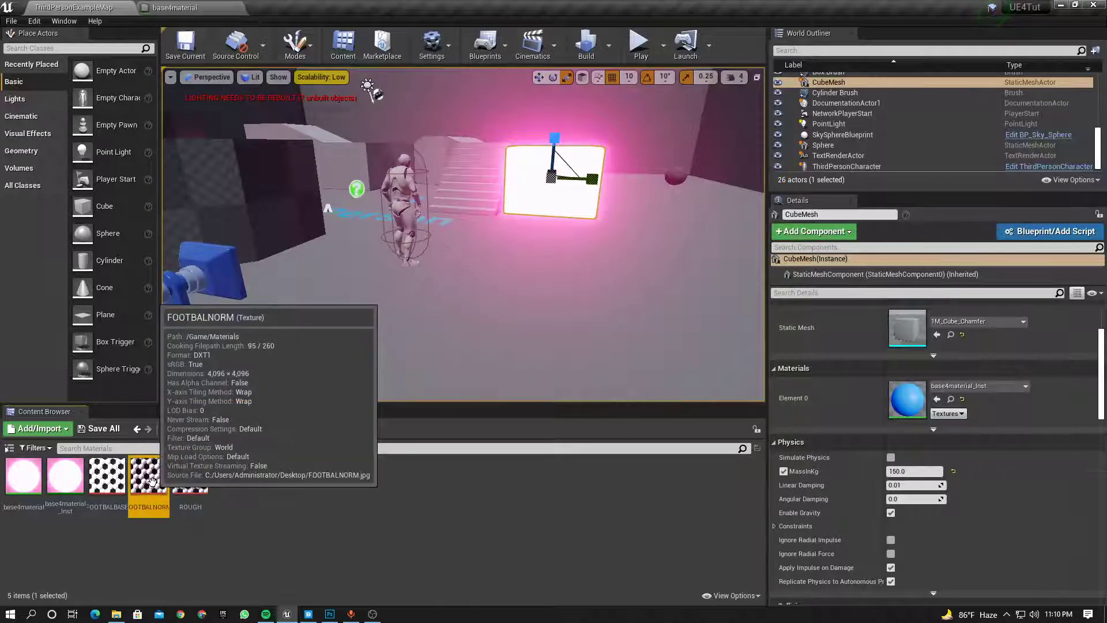
left_click(104, 489)
left_click(203, 536)
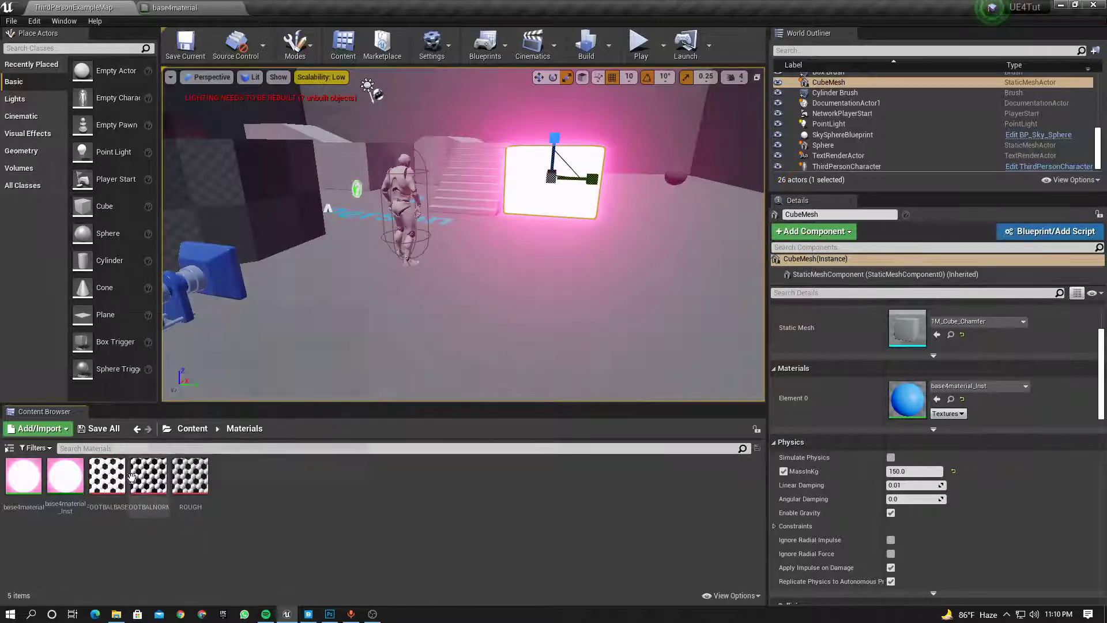
mouse_move(144, 497)
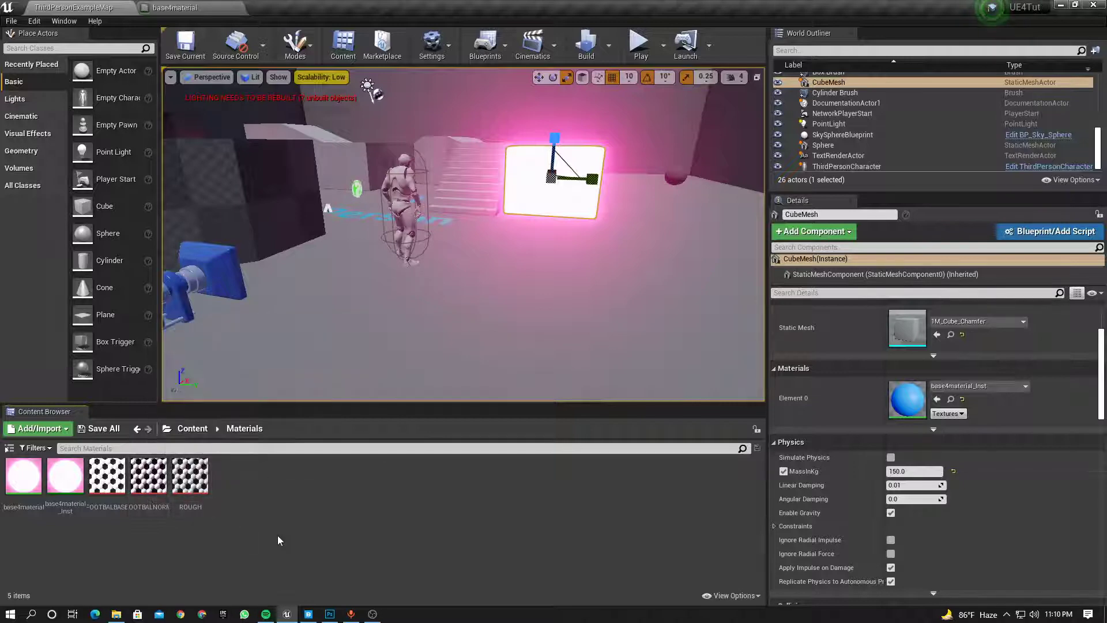
Step: Delete the pink colour node, the 2.823 constant and the Multiply node from base4material's graph
left_click(175, 8)
right_click_drag(361, 158, 395, 163)
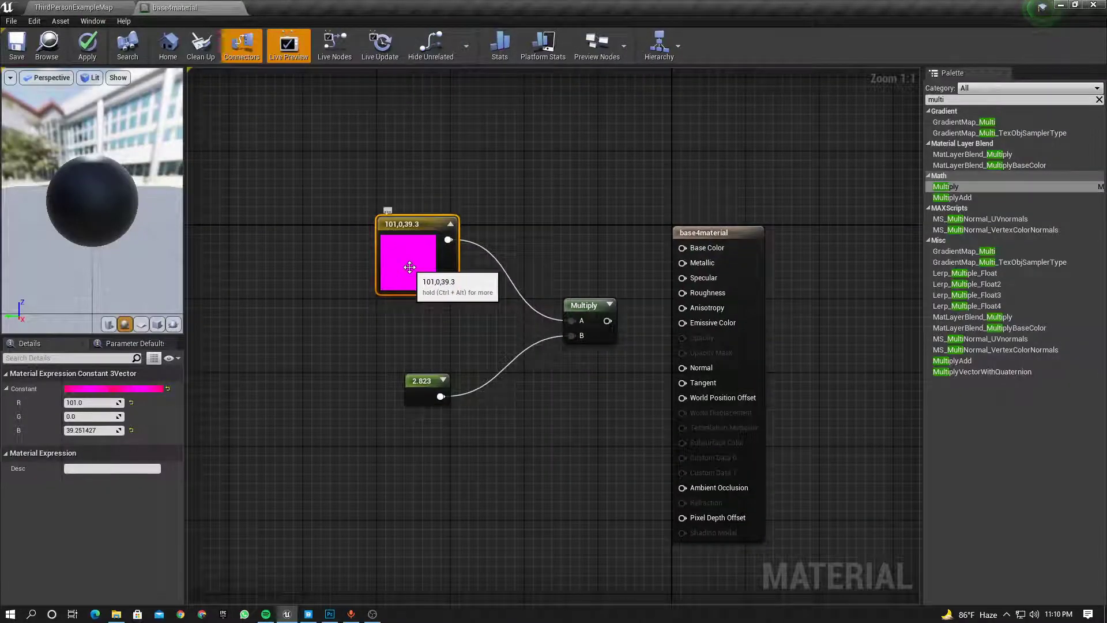
key("Delete")
left_click_drag(433, 282, 611, 425)
key("Delete")
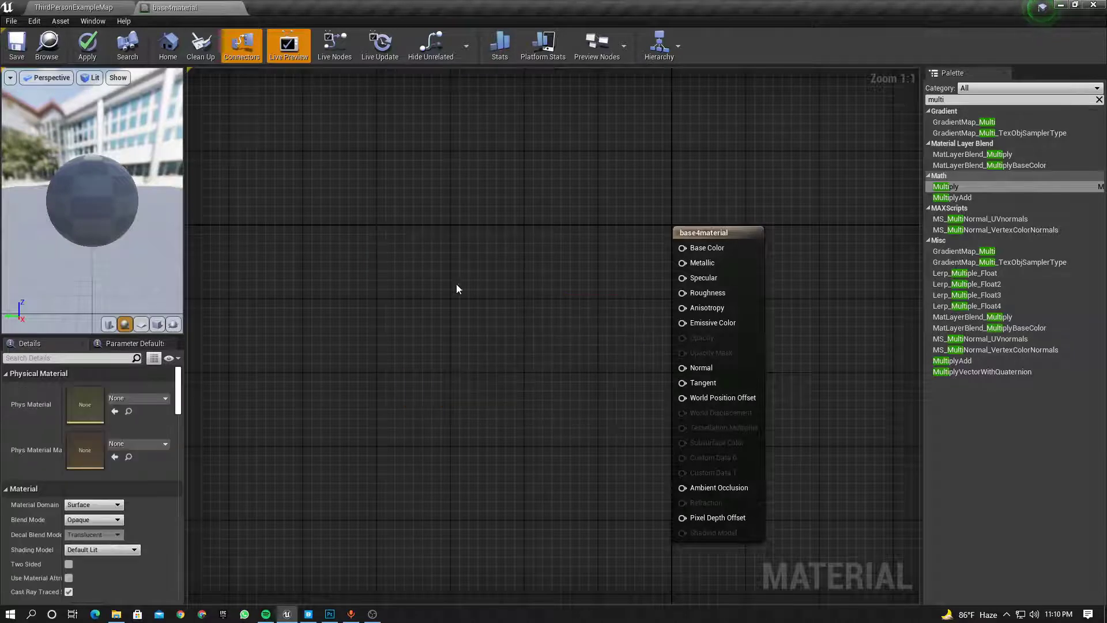
Step: Select the FOOTBALBASE texture, search the node palette for "texture" and add a Texture Sample of it to base4material's graph
left_click(72, 3)
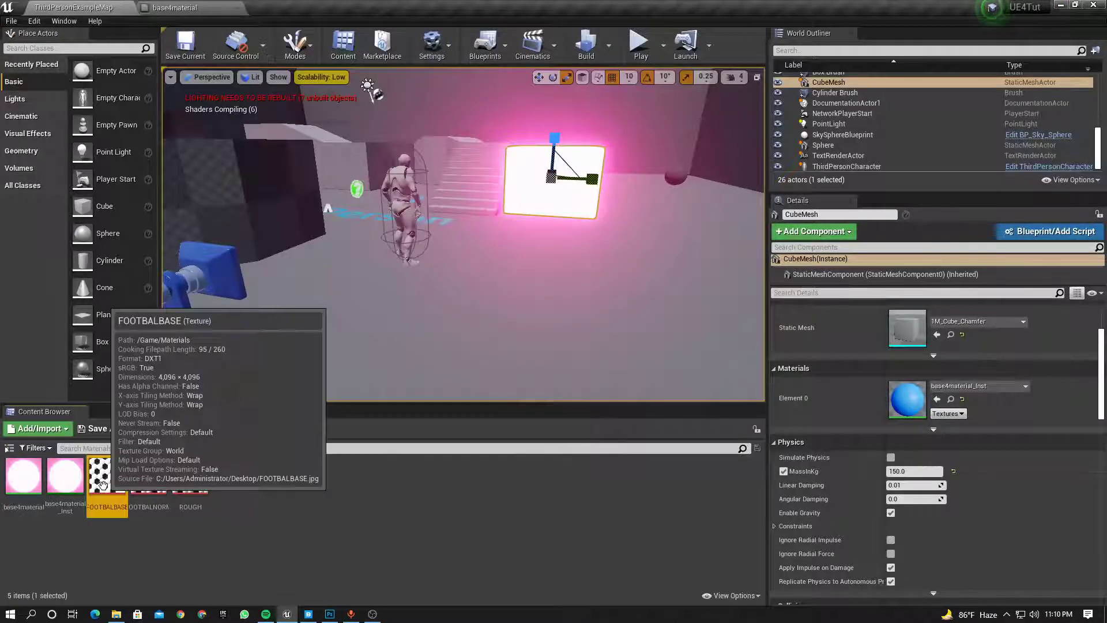
left_click_drag(106, 475, 554, 332)
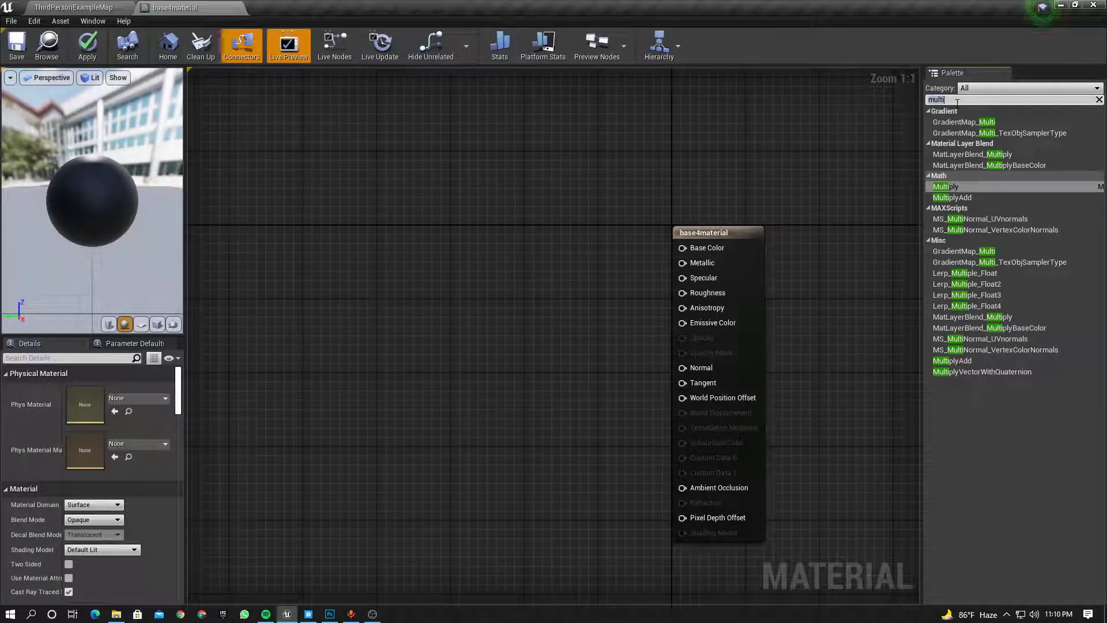
key("BackSpace")
key("BackSpace")
key("BackSpace")
key("BackSpace")
key("BackSpace")
type("texture")
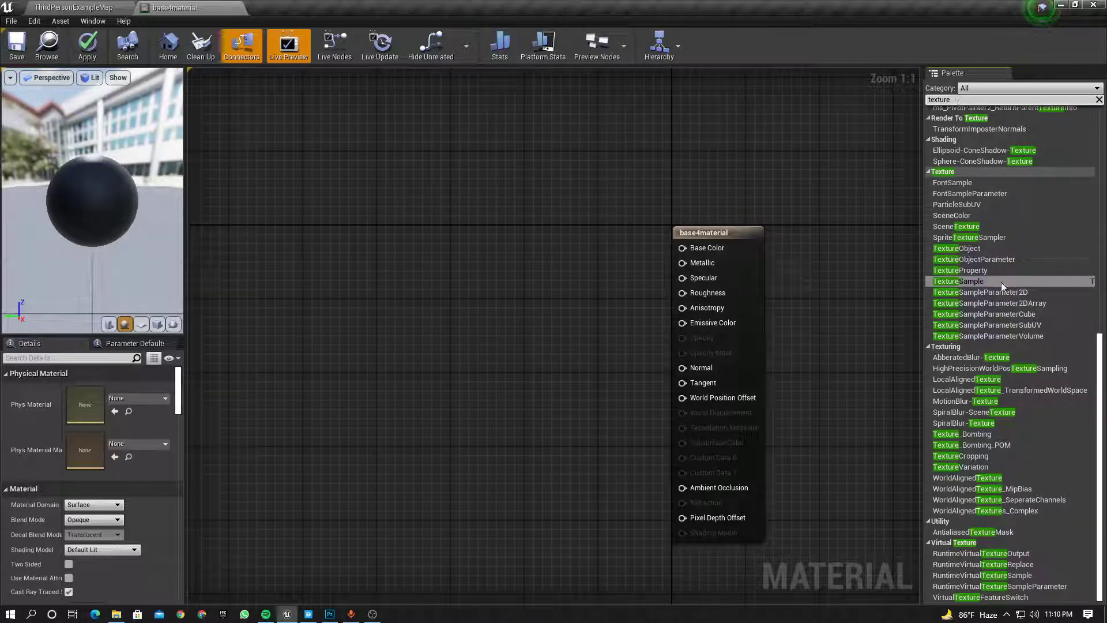
left_click_drag(1002, 285, 365, 266)
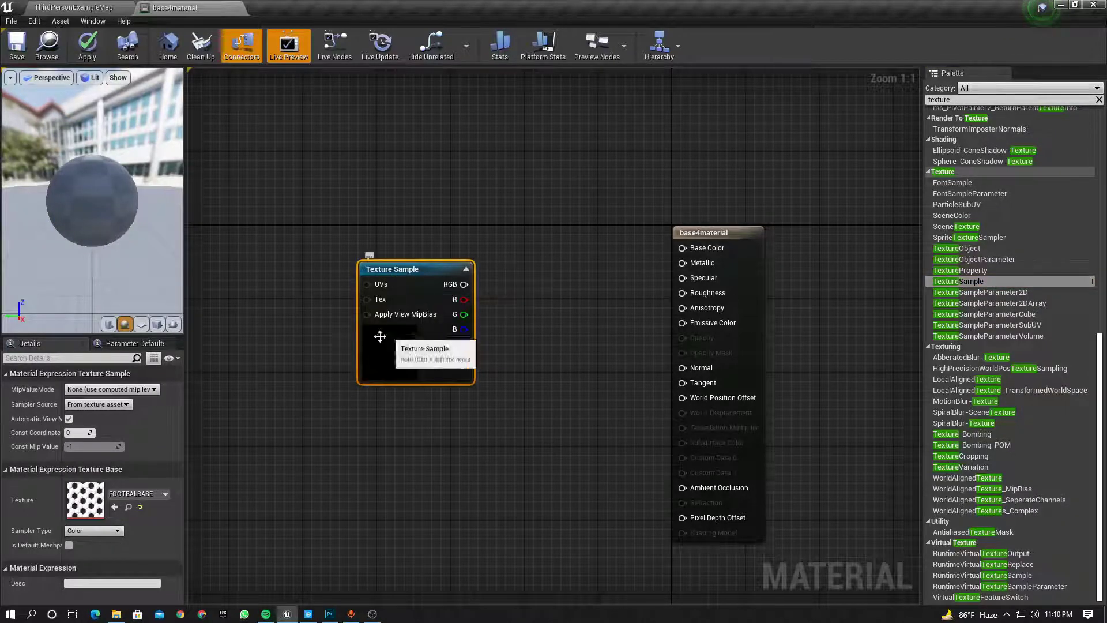
Step: Connect the FOOTBALBASE Texture Sample's RGB output to base4material's Base Color input and shift the node slightly
left_click(74, 7)
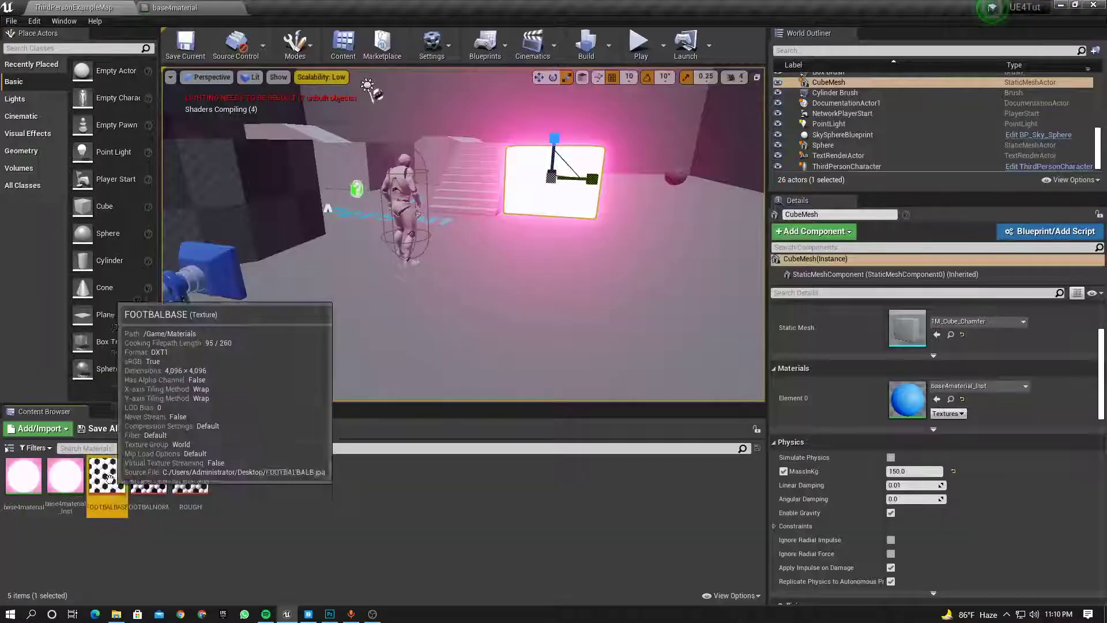
left_click_drag(109, 478, 381, 346)
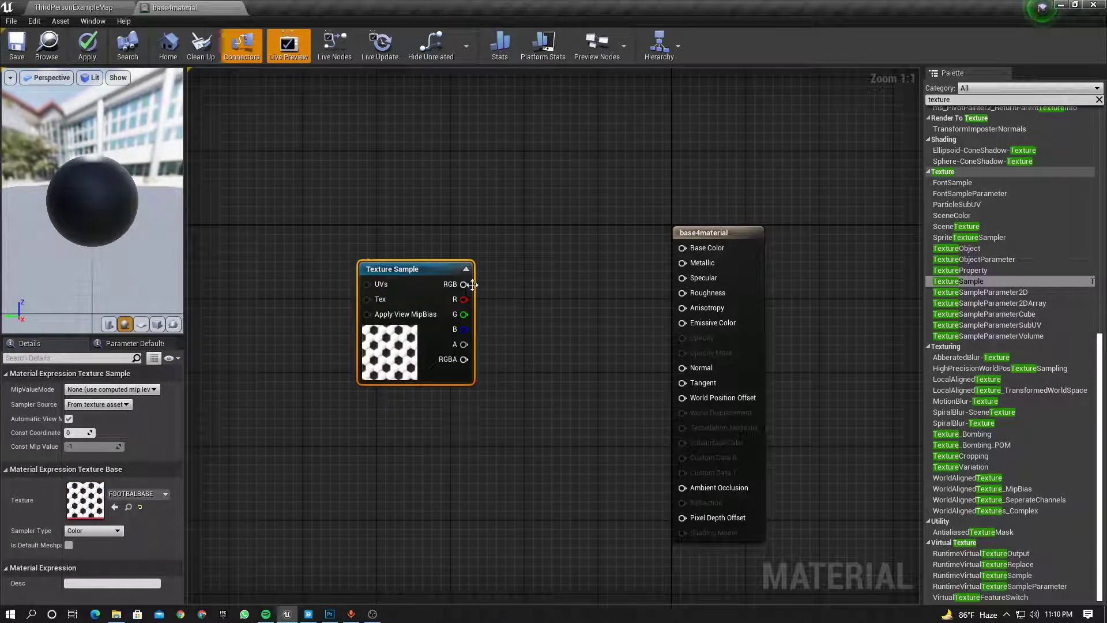
left_click_drag(472, 284, 682, 248)
left_click_drag(396, 268, 387, 251)
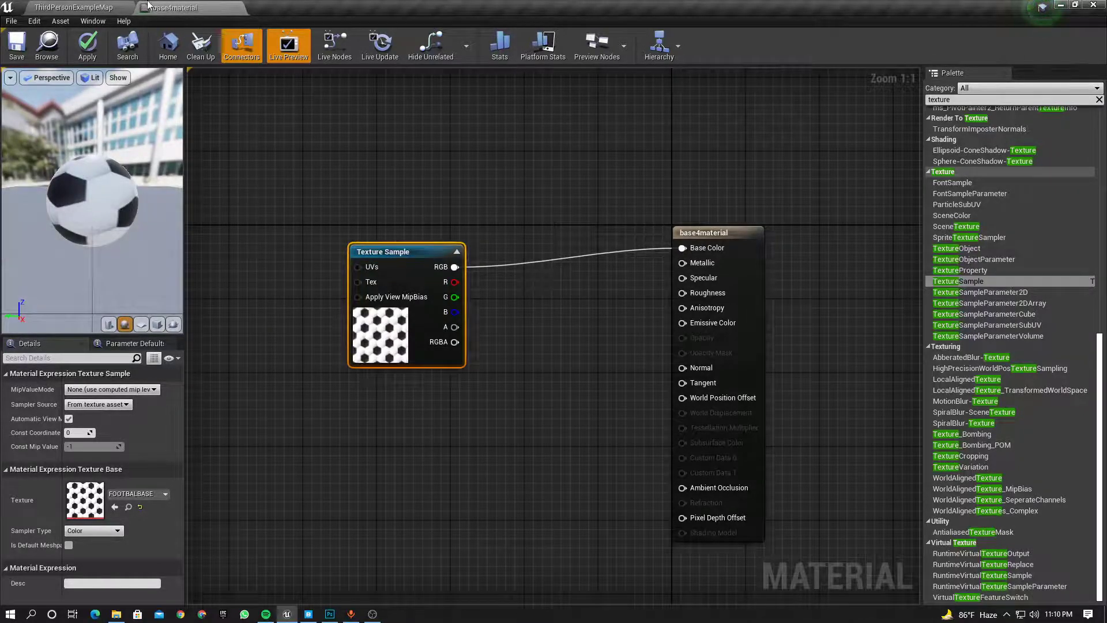
Step: Add a Texture Sample of FOOTBALNORM below the first one and connect its RGB output to base4material's Normal input
left_click(124, 7)
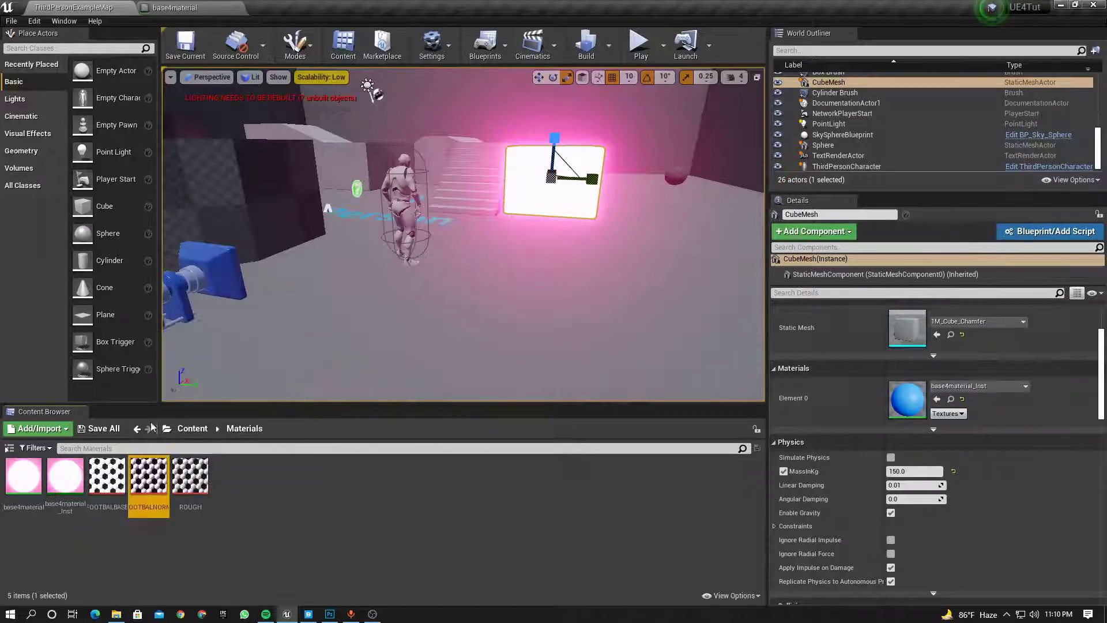
left_click(176, 7)
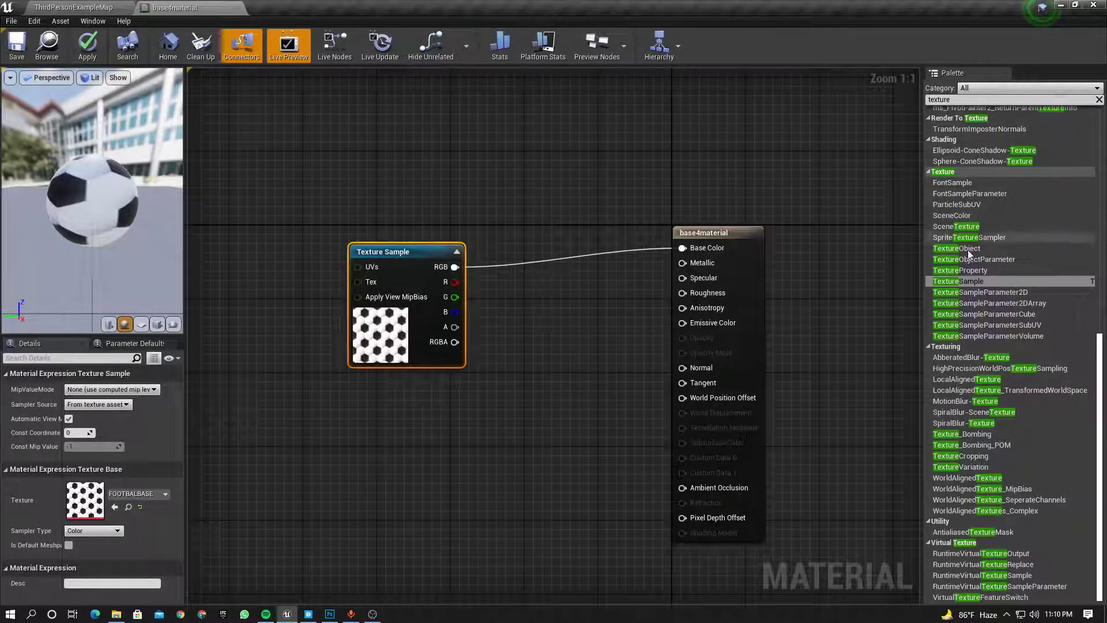
left_click_drag(957, 281, 388, 437)
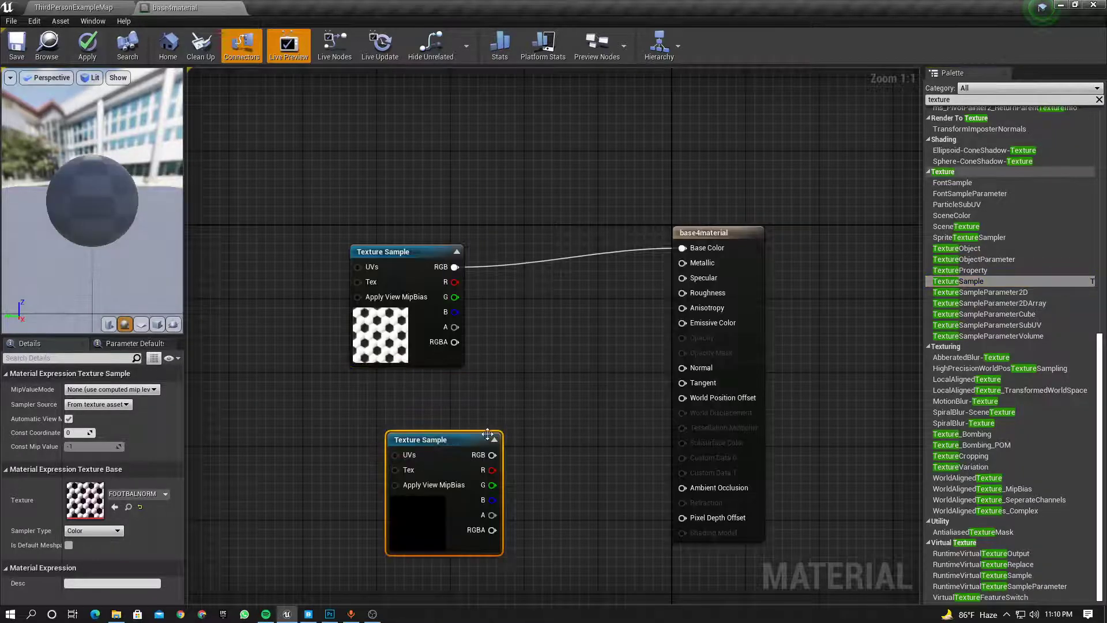
right_click_drag(582, 369, 570, 230)
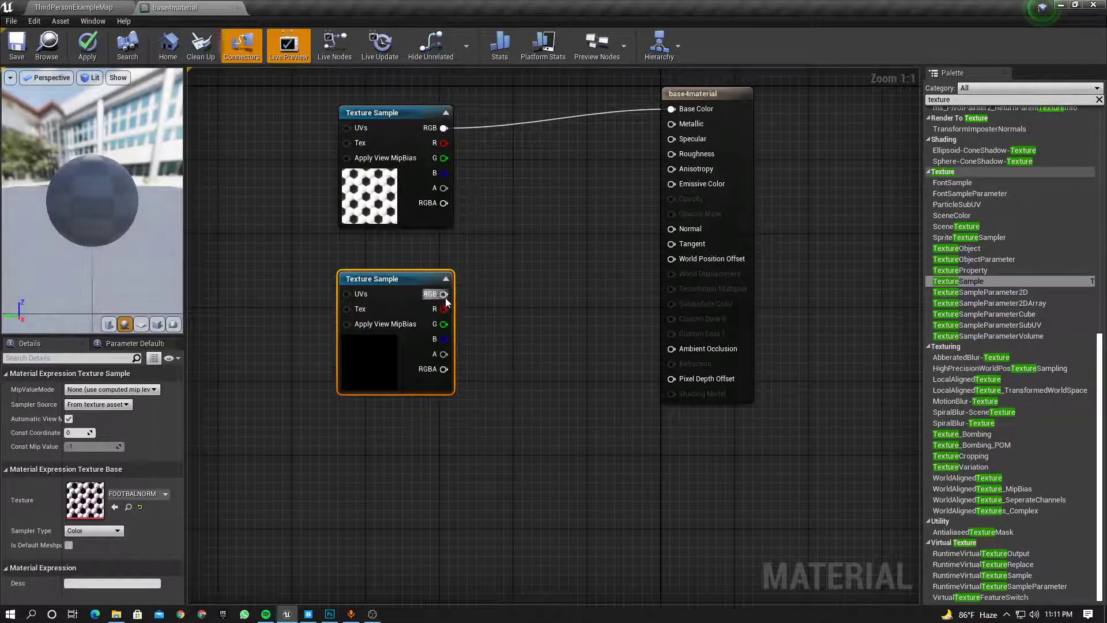
left_click_drag(444, 294, 673, 234)
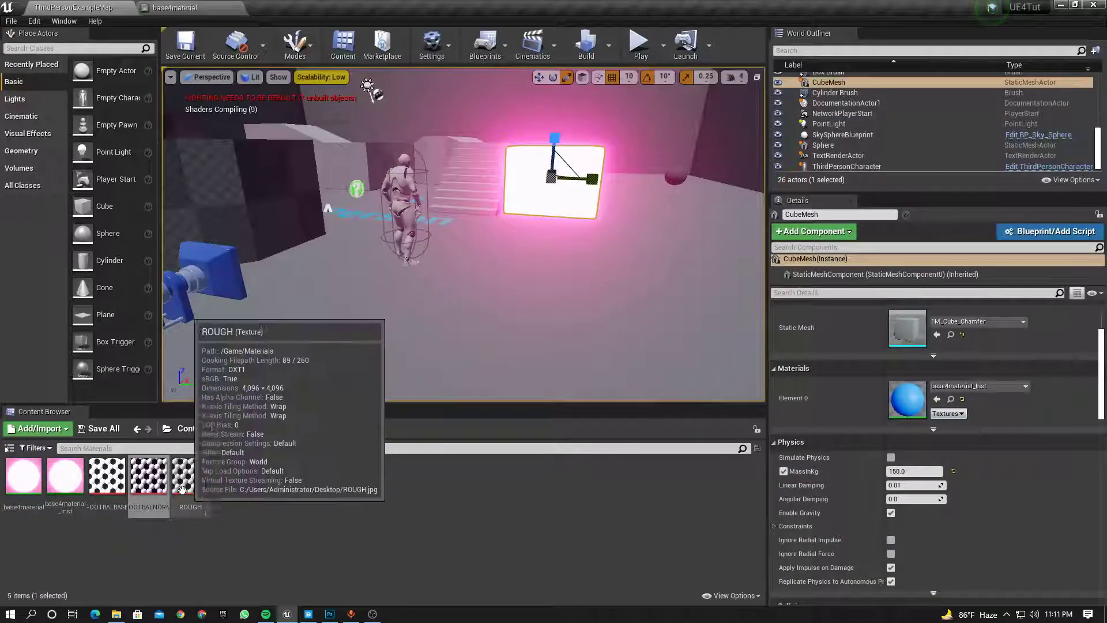
Step: Add a Texture Sample of ROUGH, connect its RGB output to base4material's Roughness input and inspect the preview sphere
left_click(182, 489)
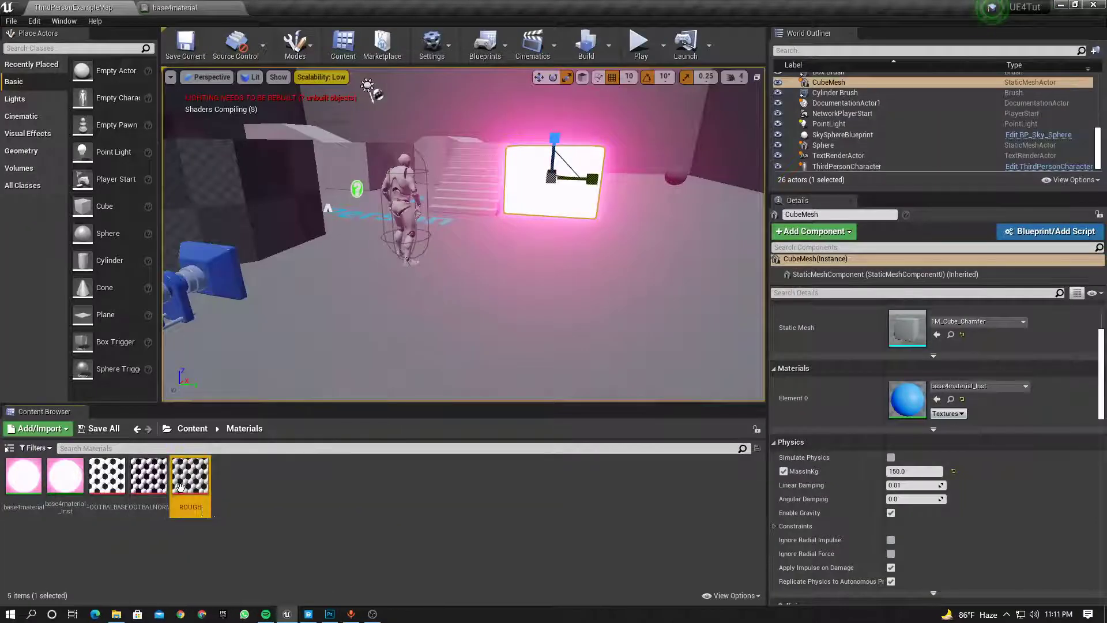
left_click(186, 5)
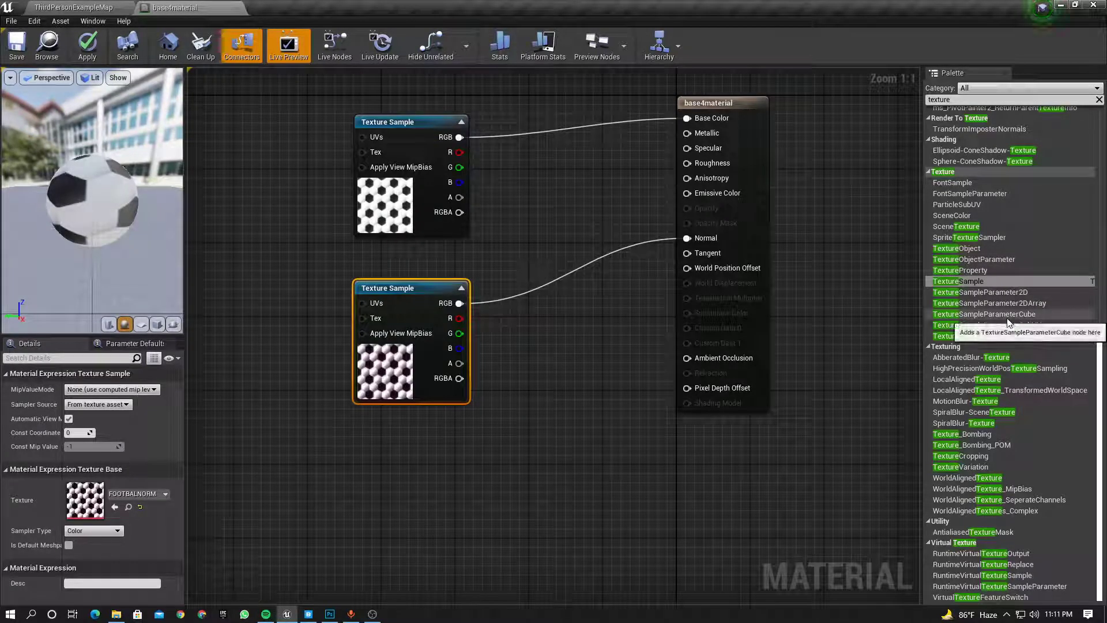
mouse_move(837, 329)
right_mouse_down()
mouse_move(844, 277)
mouse_move(815, 326)
right_mouse_up()
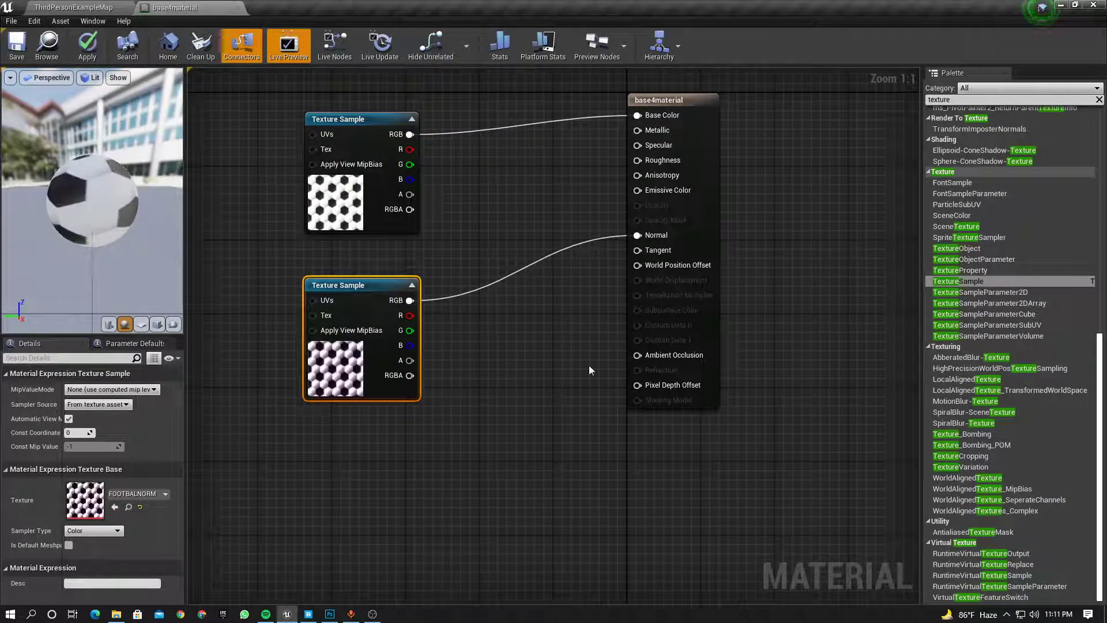
left_click_drag(350, 129, 350, 138)
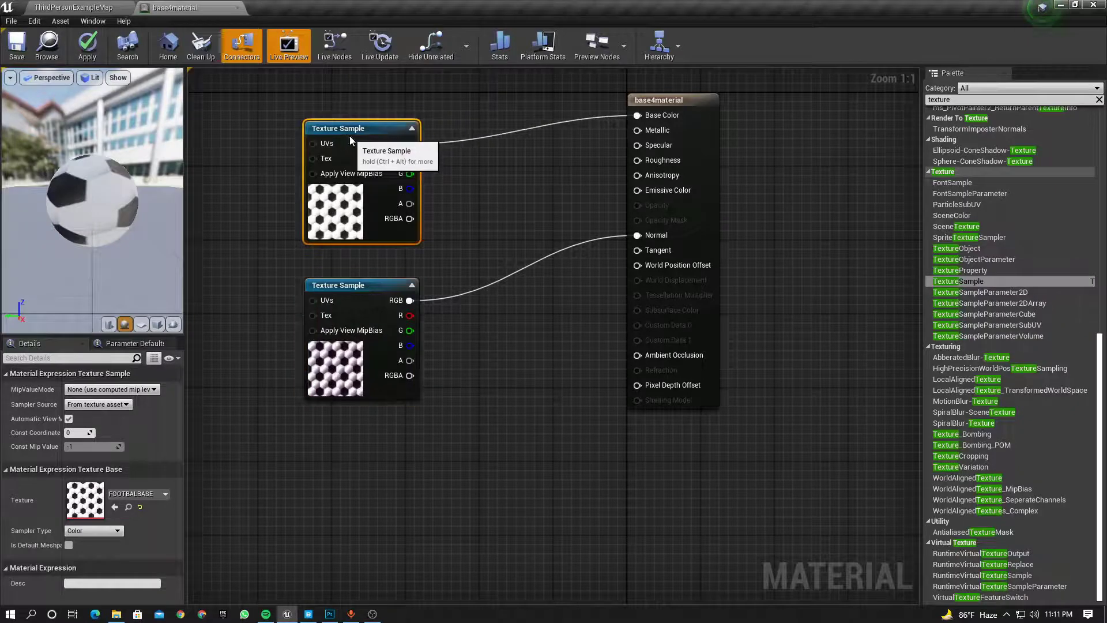
left_click_drag(347, 315, 356, 312)
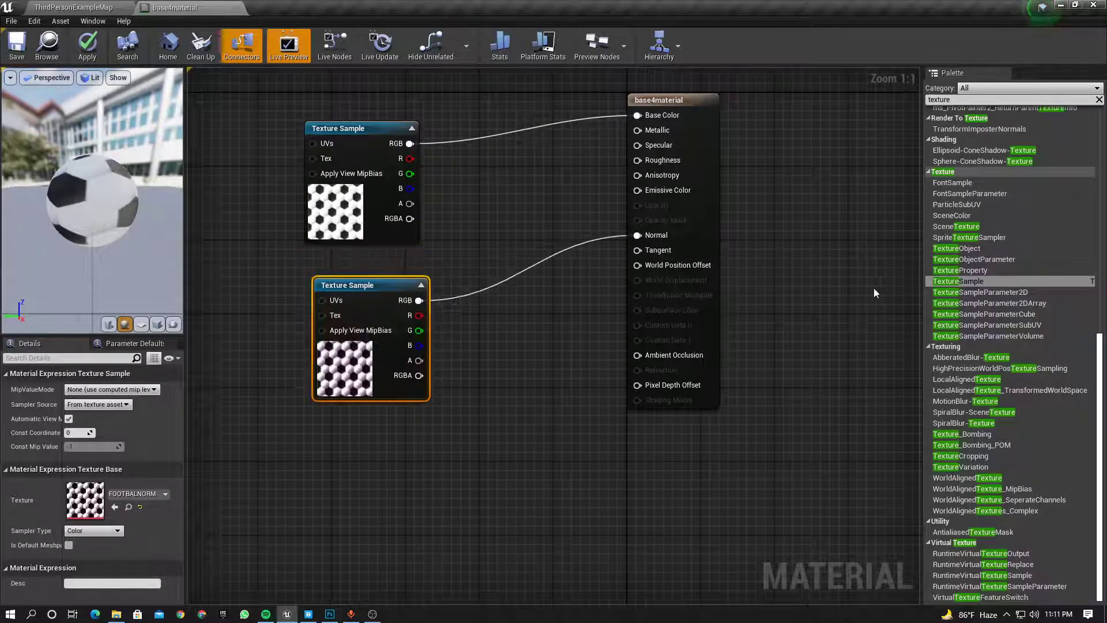
left_click_drag(954, 285, 513, 427)
left_click_drag(609, 318, 634, 161)
right_click_drag(527, 206, 543, 164)
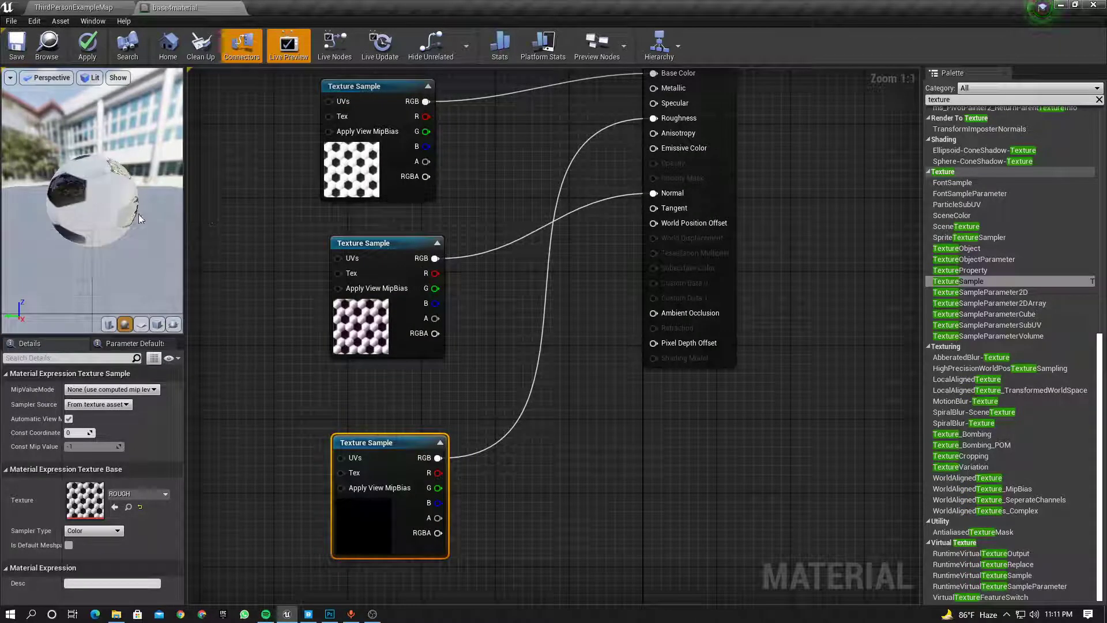
left_click_drag(98, 233, 87, 177)
right_click_drag(449, 396, 419, 331)
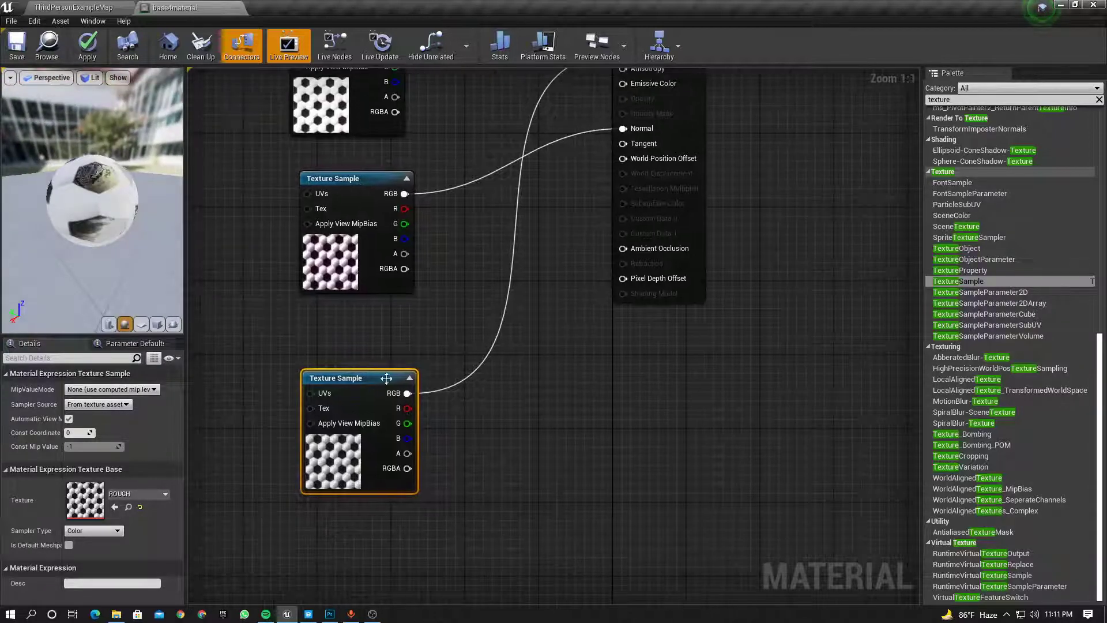
Step: Disconnect the ROUGH Texture Sample from Roughness and place a Multiply node beside it, moving the sample up closer
left_click_drag(367, 378, 375, 358)
right_click_drag(465, 277, 390, 350)
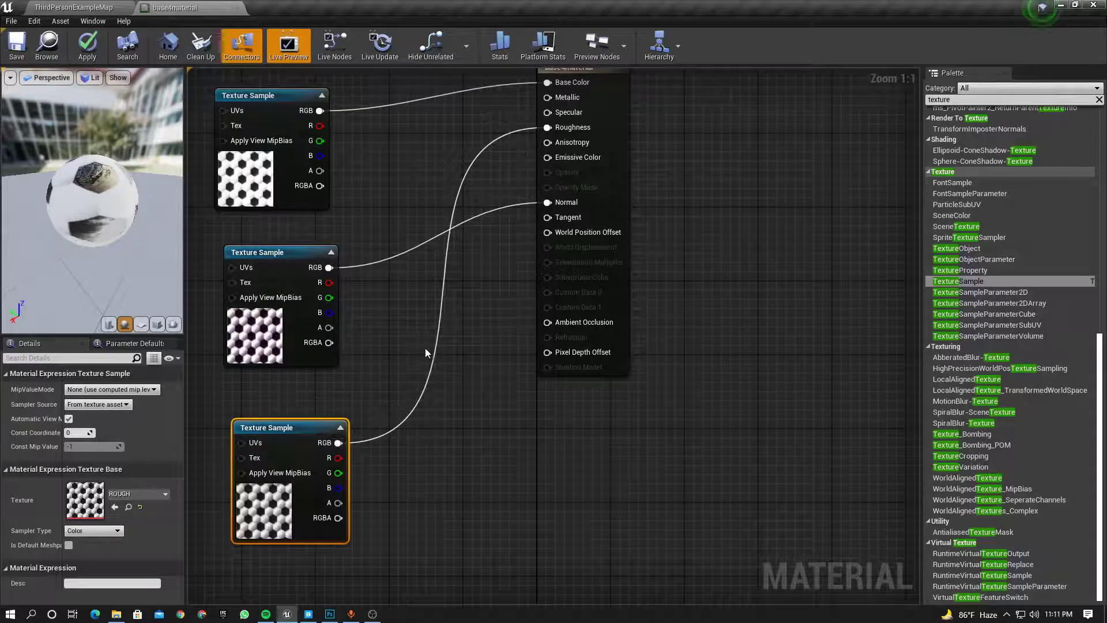
left_click(439, 317, "alt")
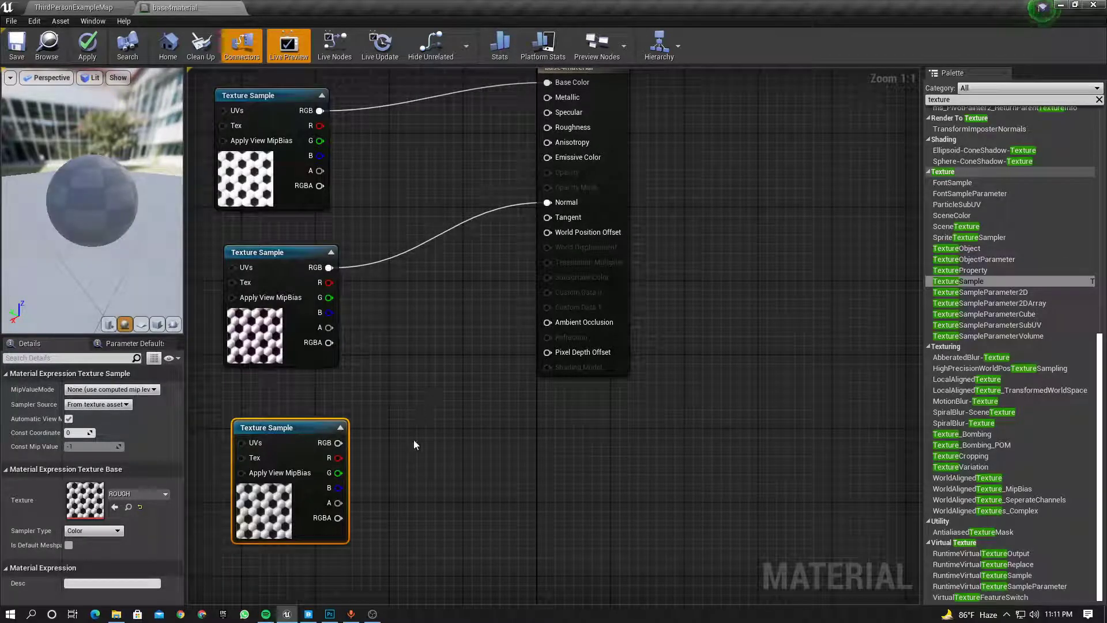
left_click(426, 369)
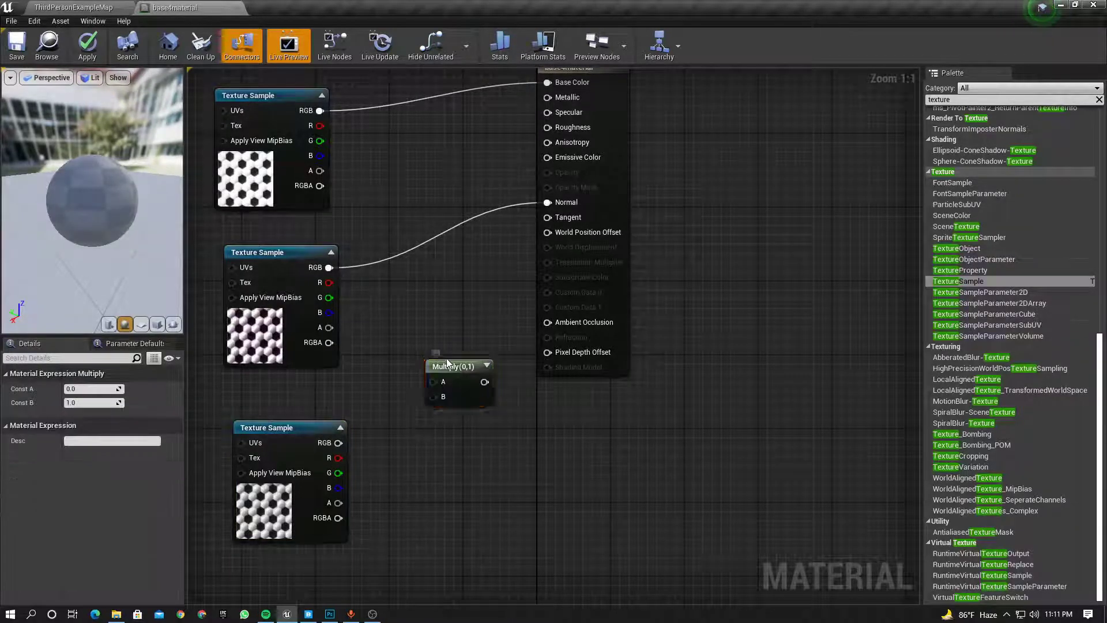
mouse_move(449, 374)
left_mouse_down()
mouse_move(461, 407)
mouse_move(461, 379)
left_mouse_up()
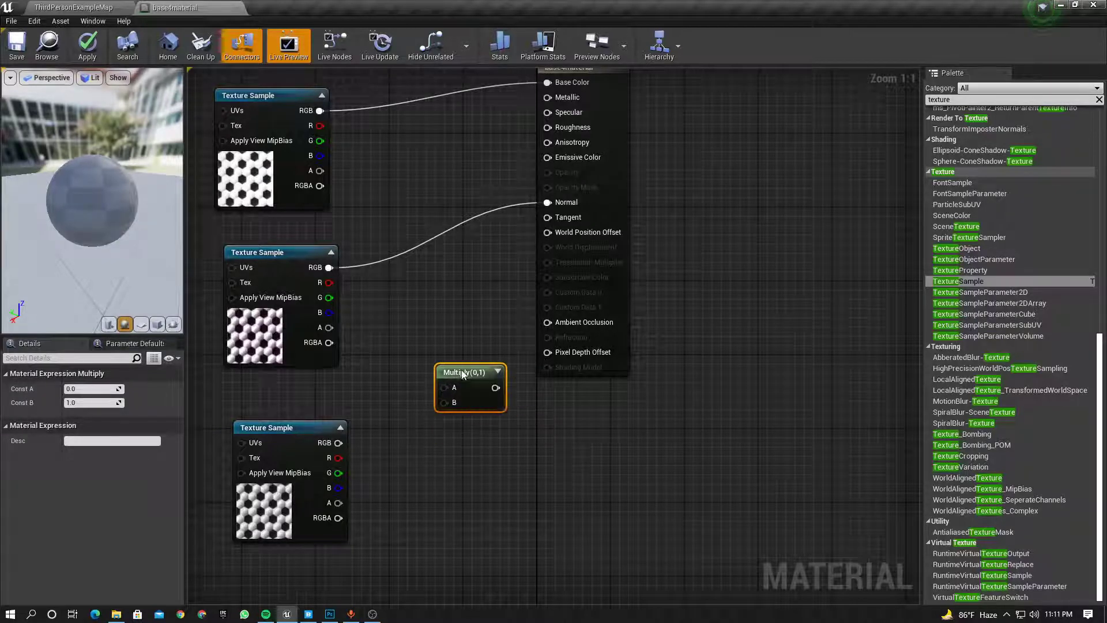
left_click_drag(300, 436, 300, 399)
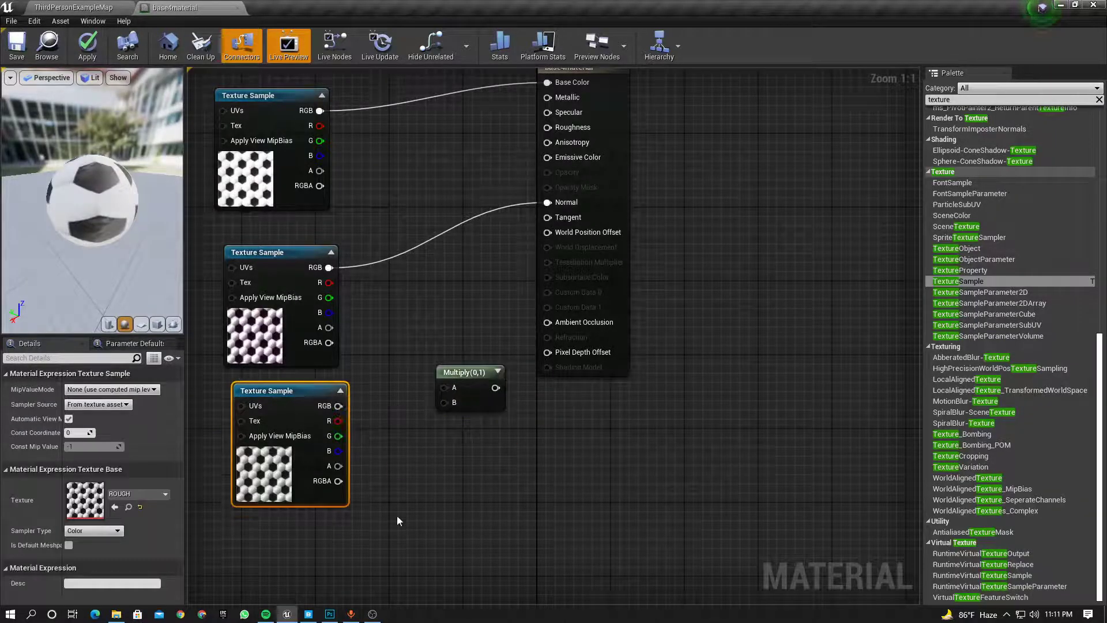
Step: Add a Constant node, connect ROUGH's RGB to Multiply's A and the constant to B, and link Multiply's output to Roughness
left_click(397, 495)
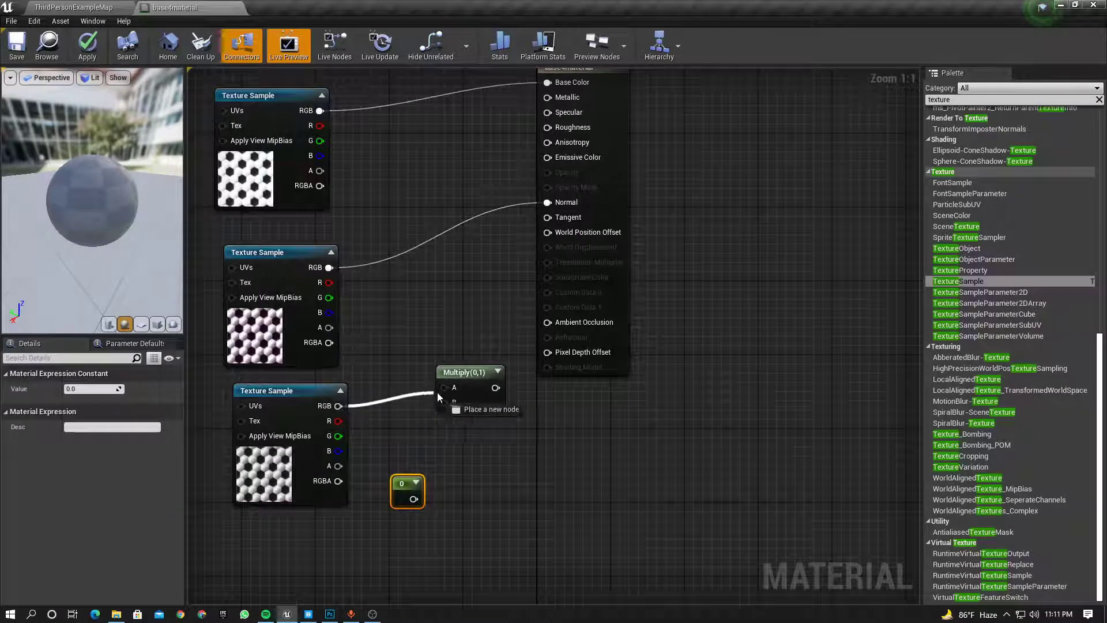
left_click_drag(443, 394, 443, 392)
left_click_drag(413, 499, 452, 432)
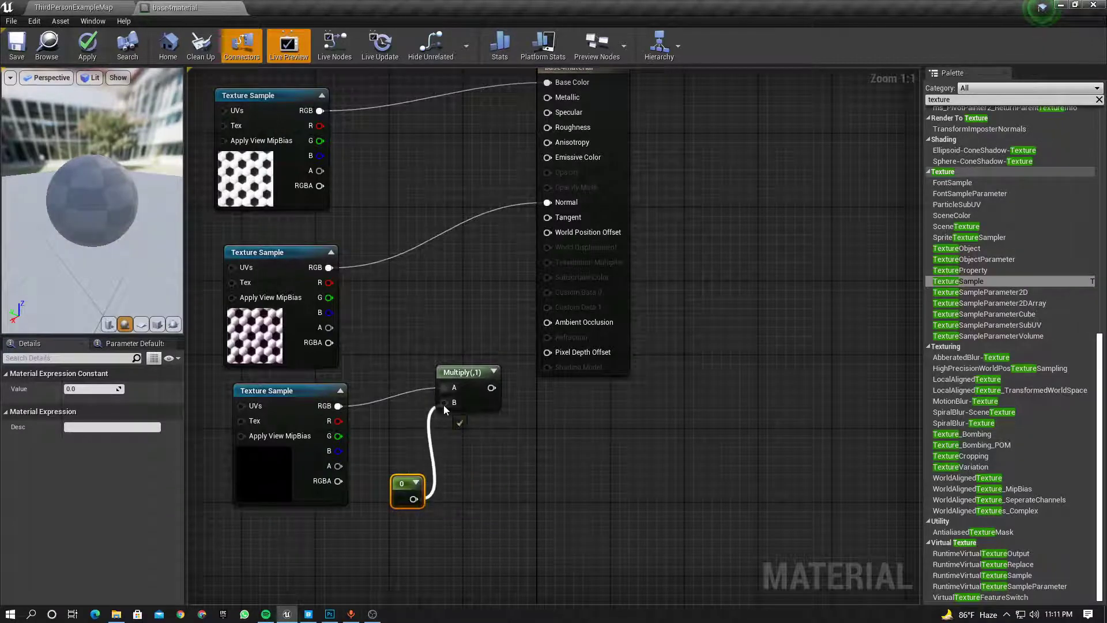
left_click_drag(519, 263, 555, 128)
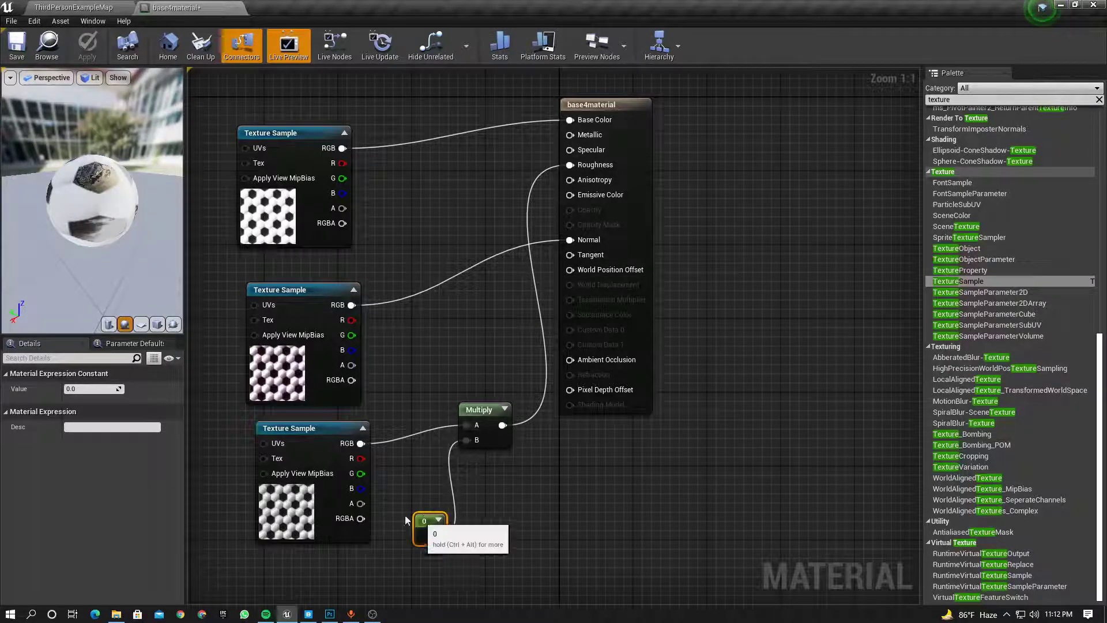
Step: Set the constant feeding the roughness Multiply to about 73.21 and inspect the football preview from another angle
left_click_drag(86, 389, 107, 388)
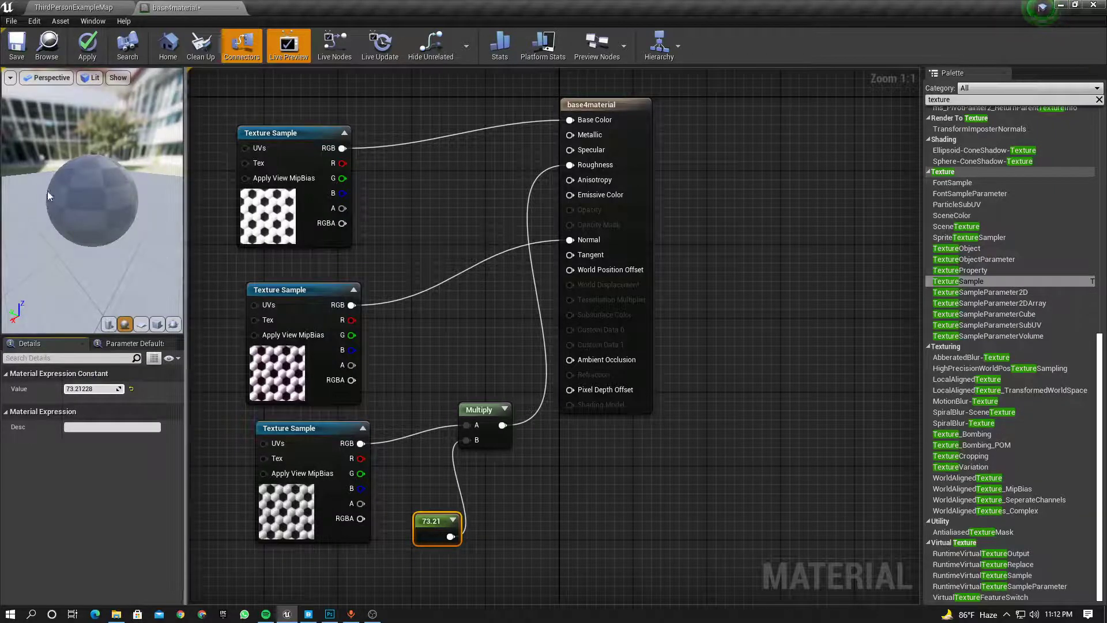
left_click_drag(45, 191, 101, 190)
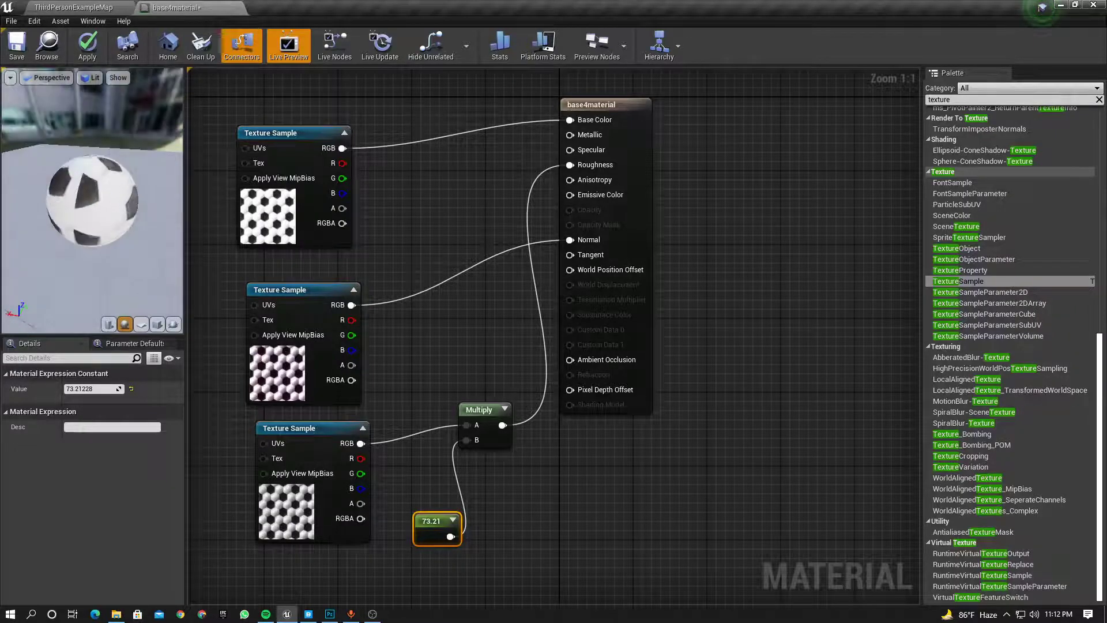
mouse_move(60, 161)
left_mouse_down()
mouse_move(67, 152)
mouse_move(60, 161)
left_mouse_up()
Step: Return to the ThirdPersonExampleMap level and save all modified content, including base4material
left_click(82, 5)
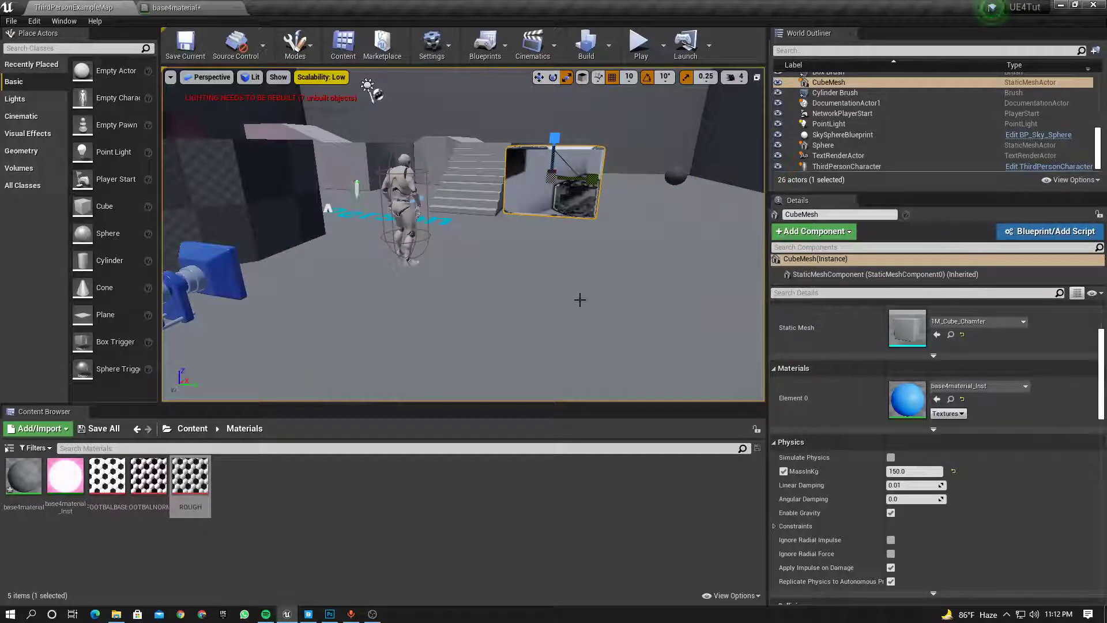
right_click_drag(342, 207, 476, 205)
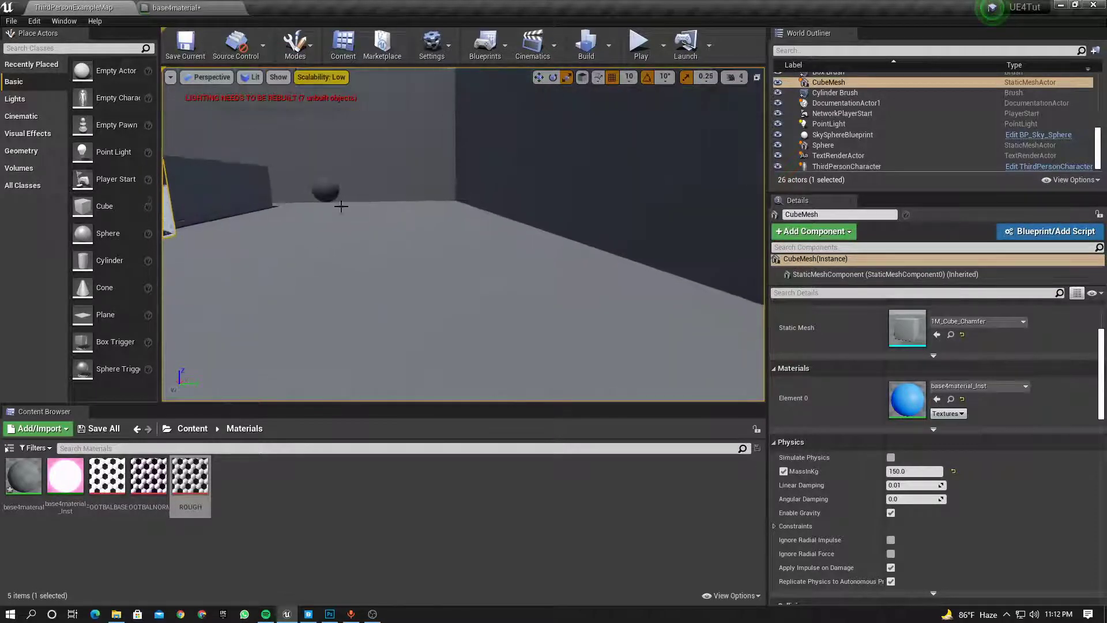
left_click(105, 428)
left_click(656, 413)
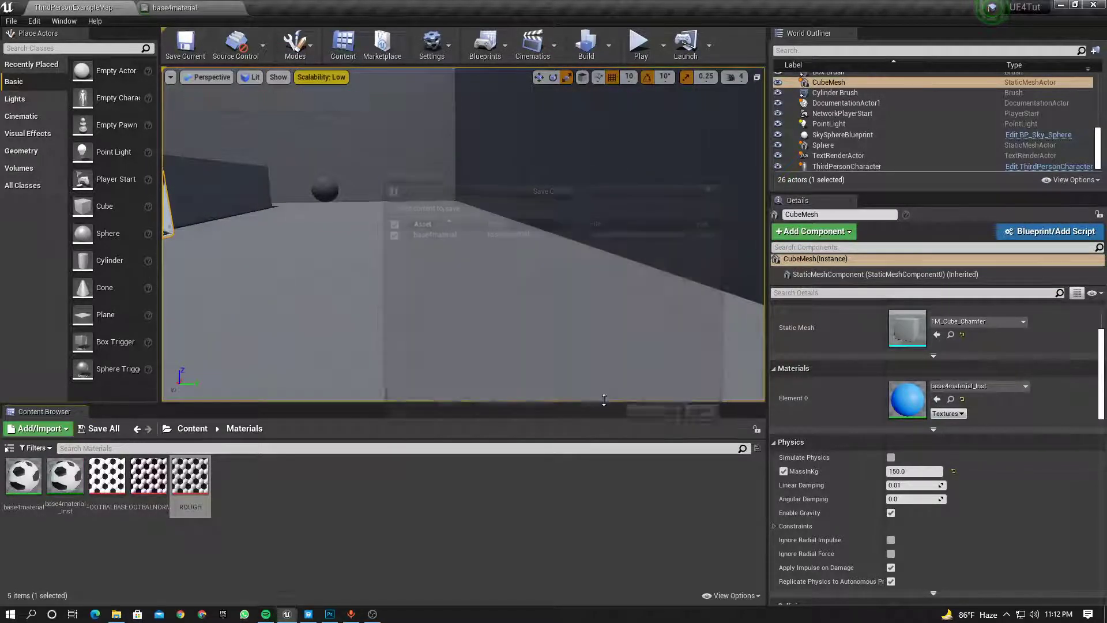
Step: Undo the last value edit and reset CubeMesh's Element 0 material to its default CubeMaterial
right_click_drag(461, 260, 386, 251)
left_click(65, 478)
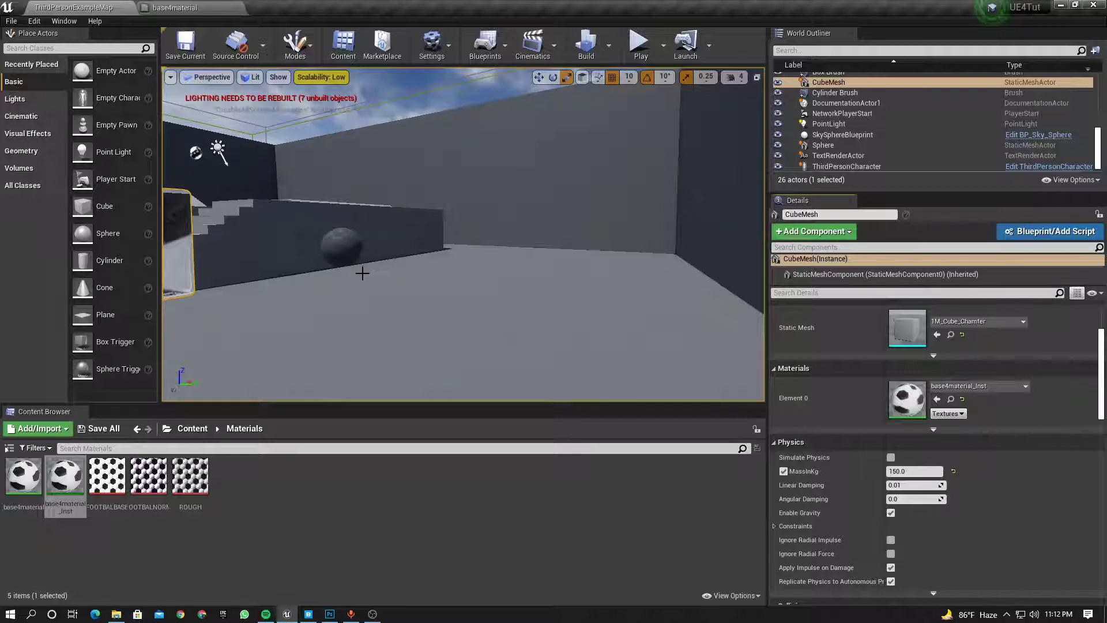
right_click_drag(275, 229, 225, 242)
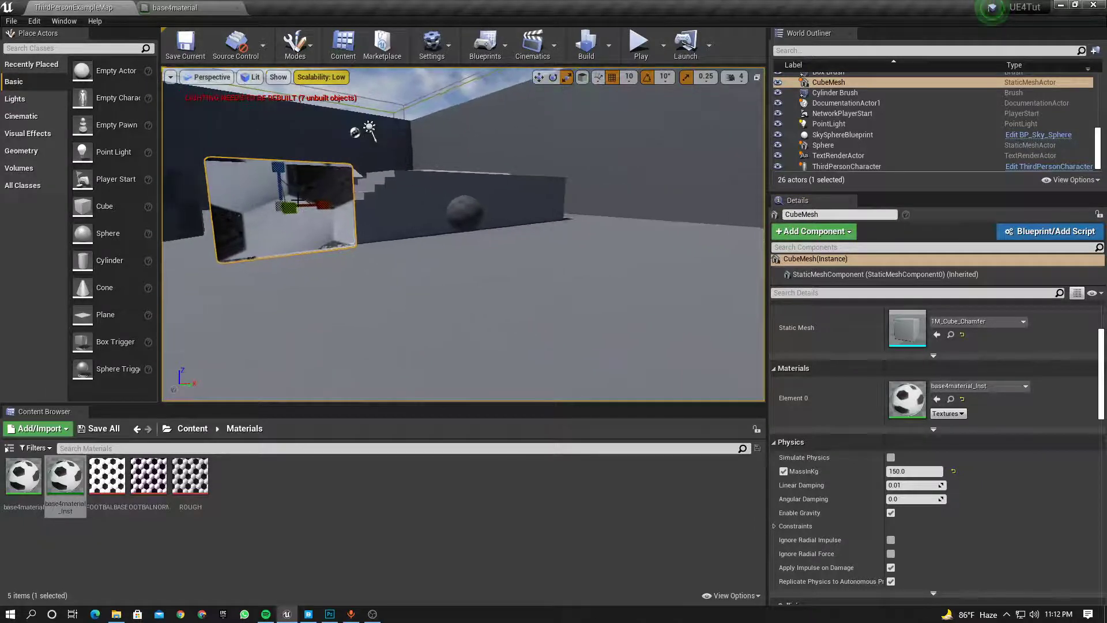
key("ctrl+z")
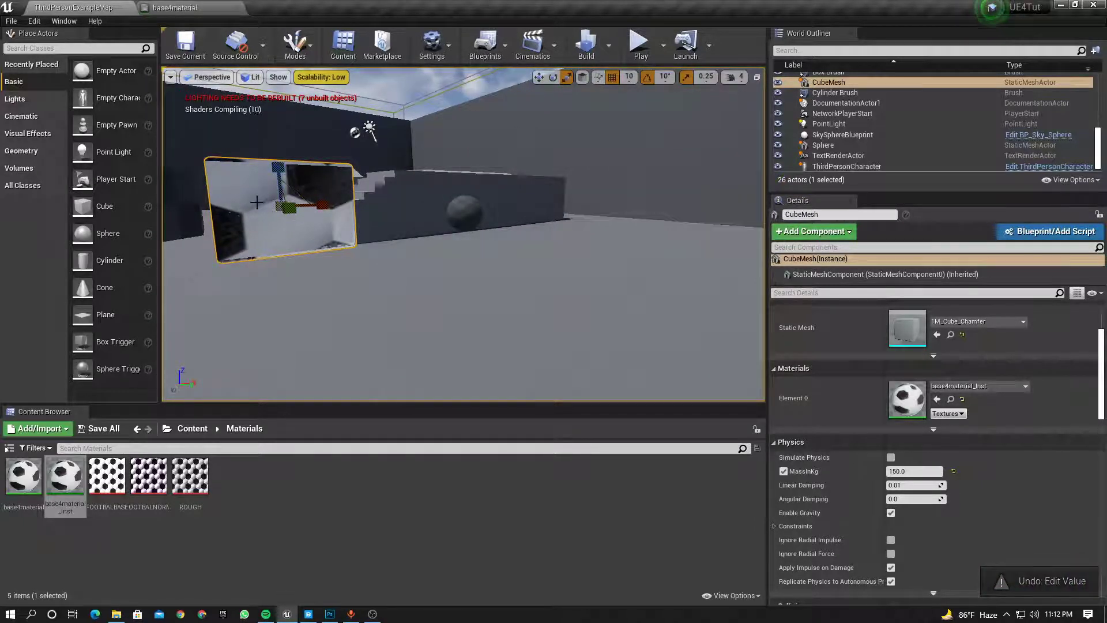
left_click(961, 399)
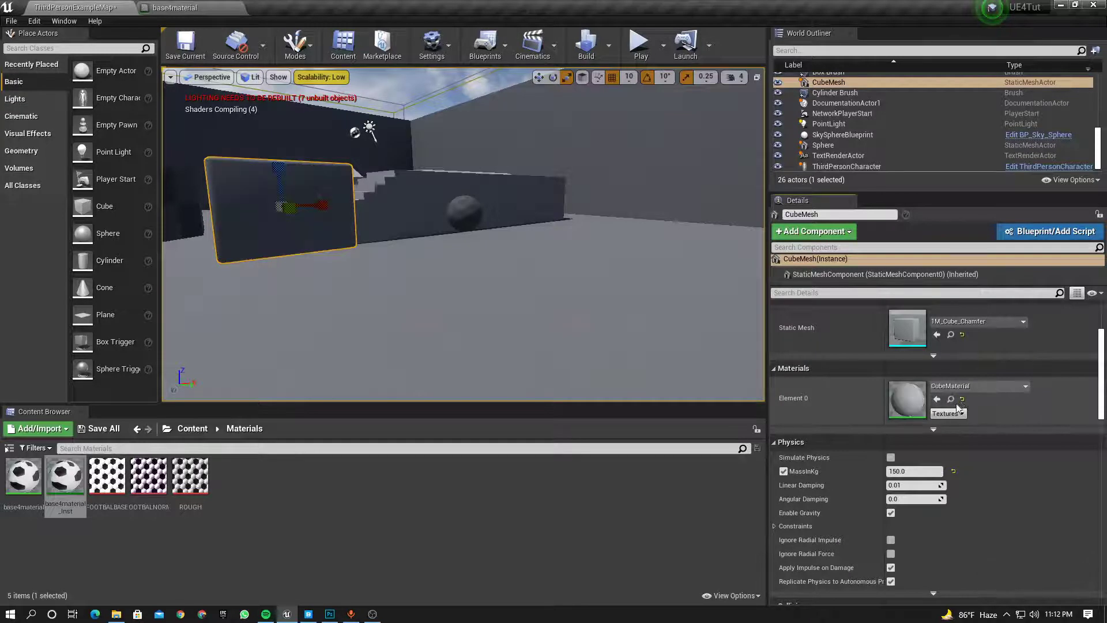
Step: Select the sphere in the level and assign base4material_Inst as its Element 0 material
left_click(462, 213)
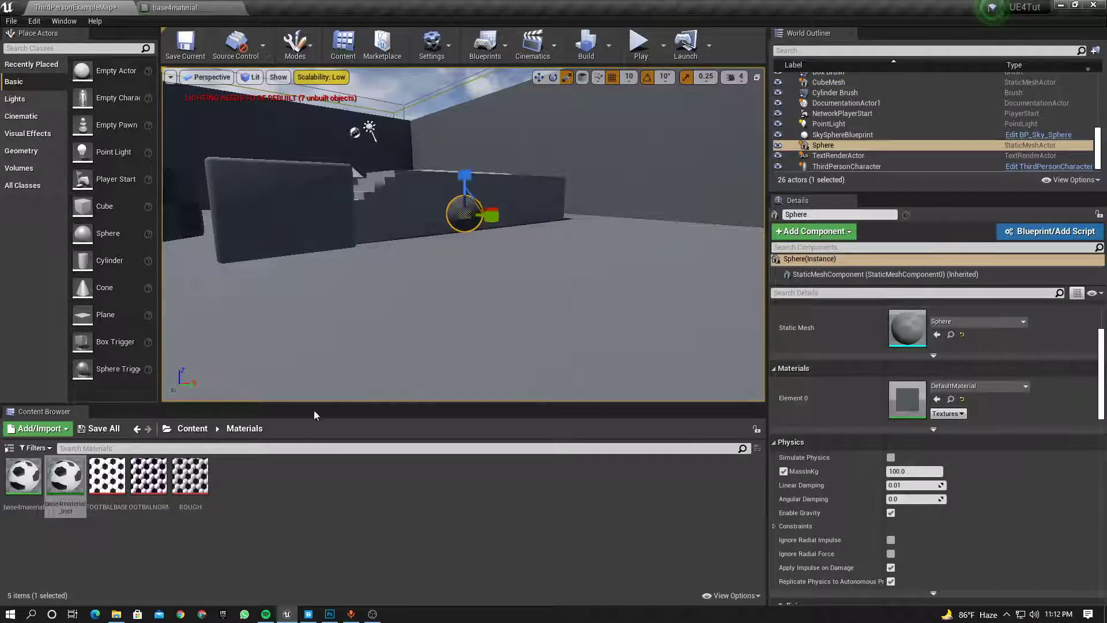
right_click_drag(553, 311, 663, 286)
key("w")
Step: Play the level, run the character around the football sphere to check its look and contact, and stop playing
left_click(638, 44)
key("w")
key("d")
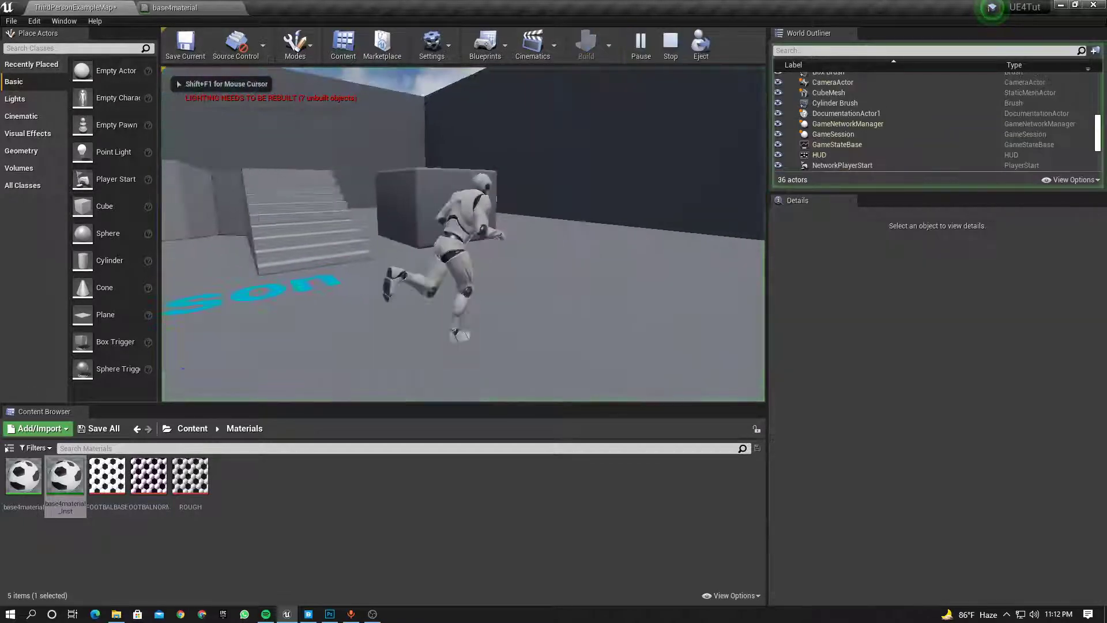
key("w")
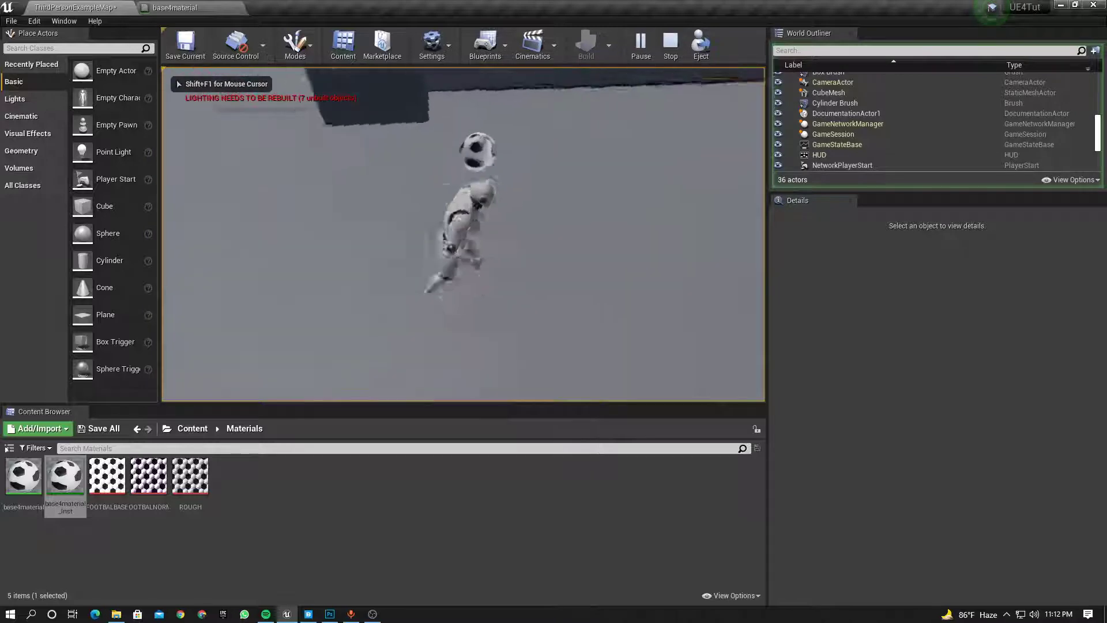
key("w")
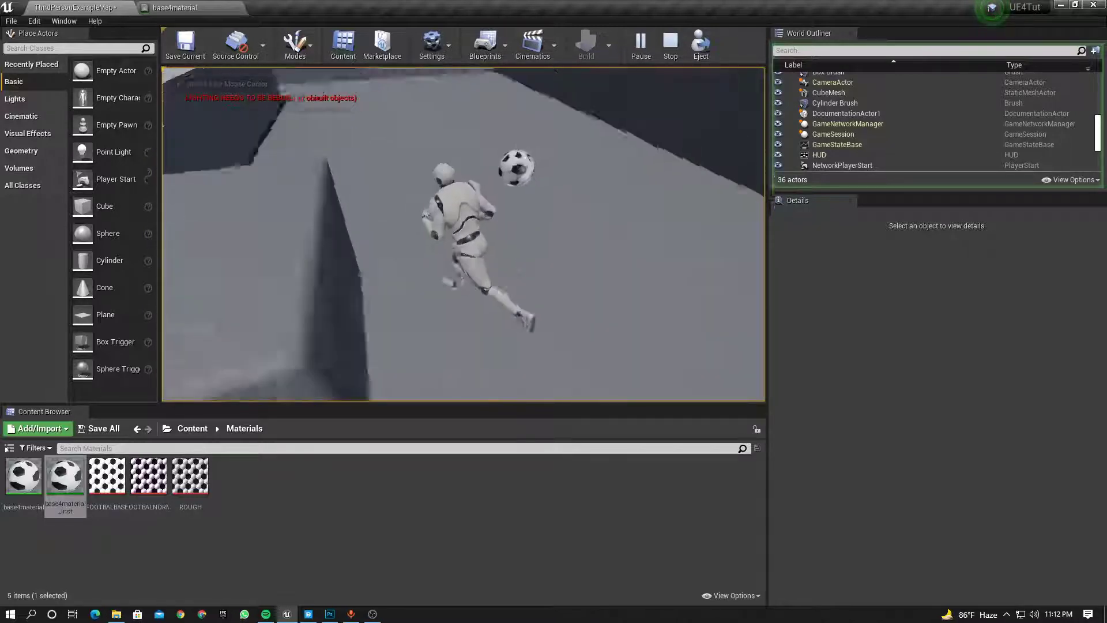
key("w")
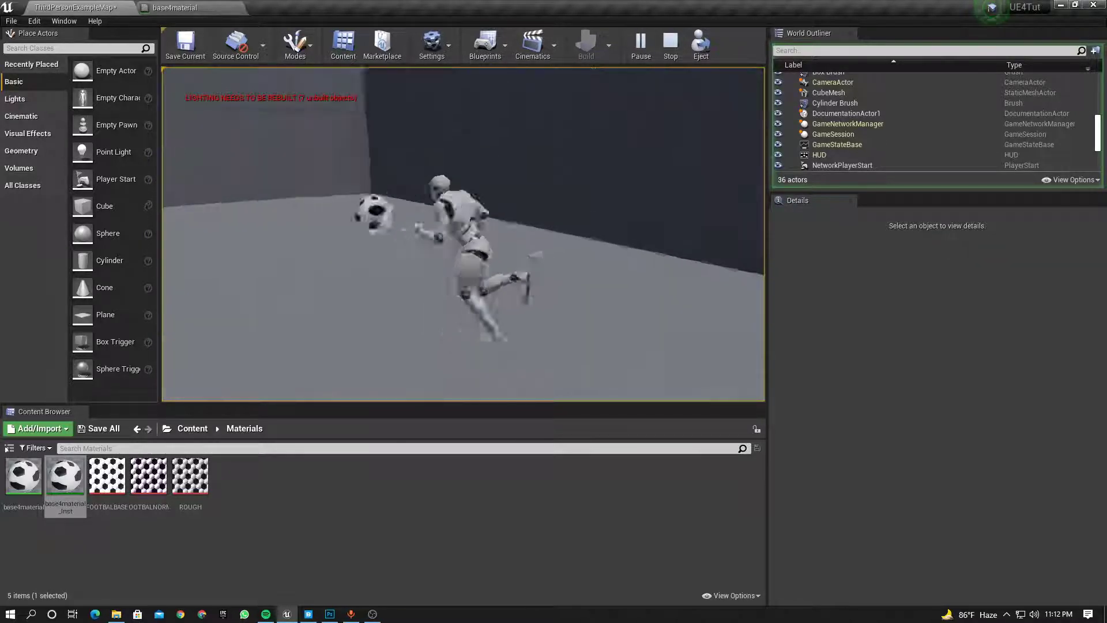
key("w")
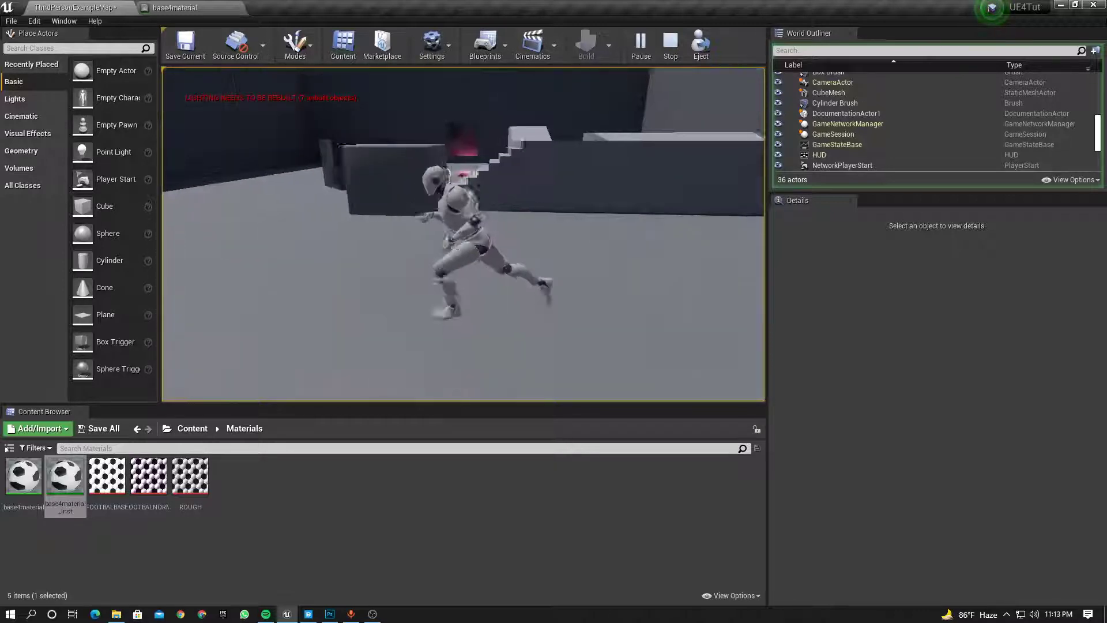
key("Escape")
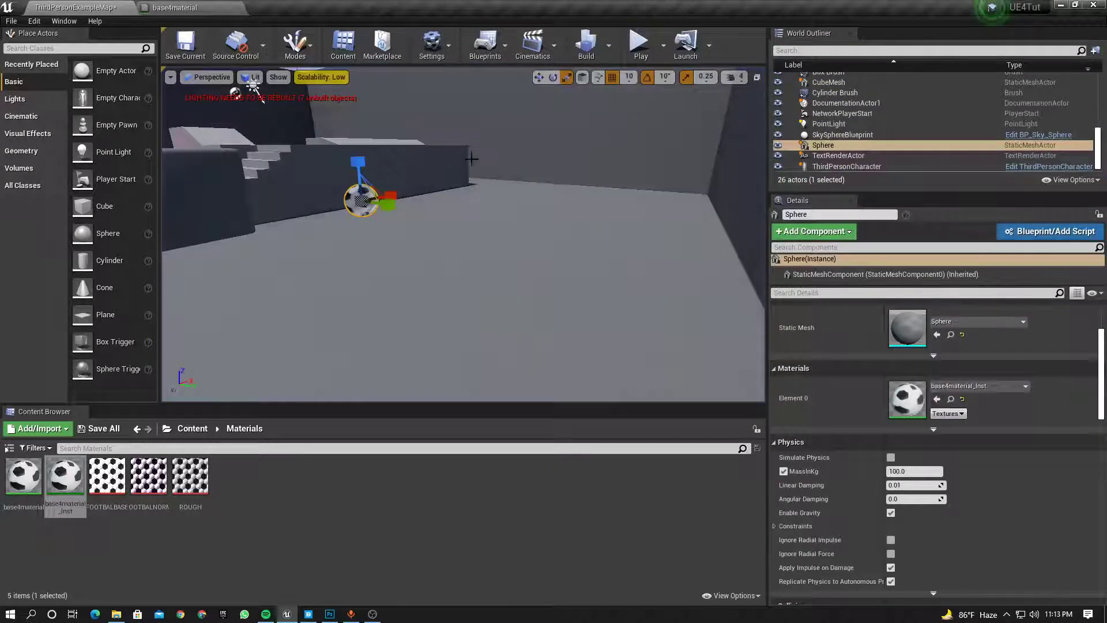
Step: Enable Simulate Physics on the sphere and set its MassInKg to 80
right_click_drag(472, 158, 465, 176)
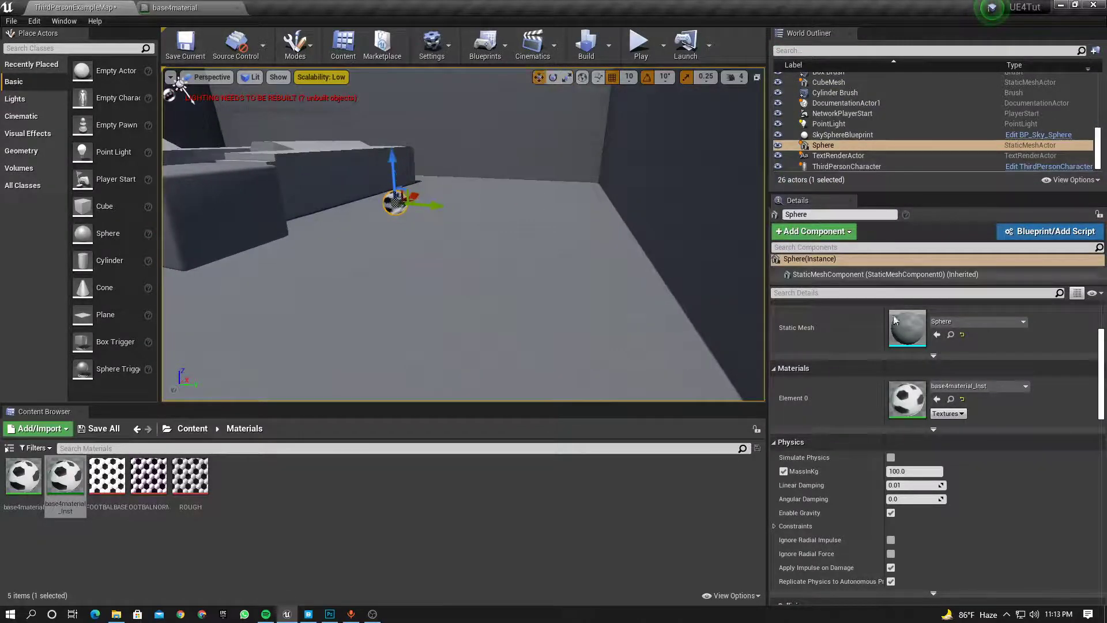
scroll(833, 358, "up", 2)
scroll(835, 358, "down", 4)
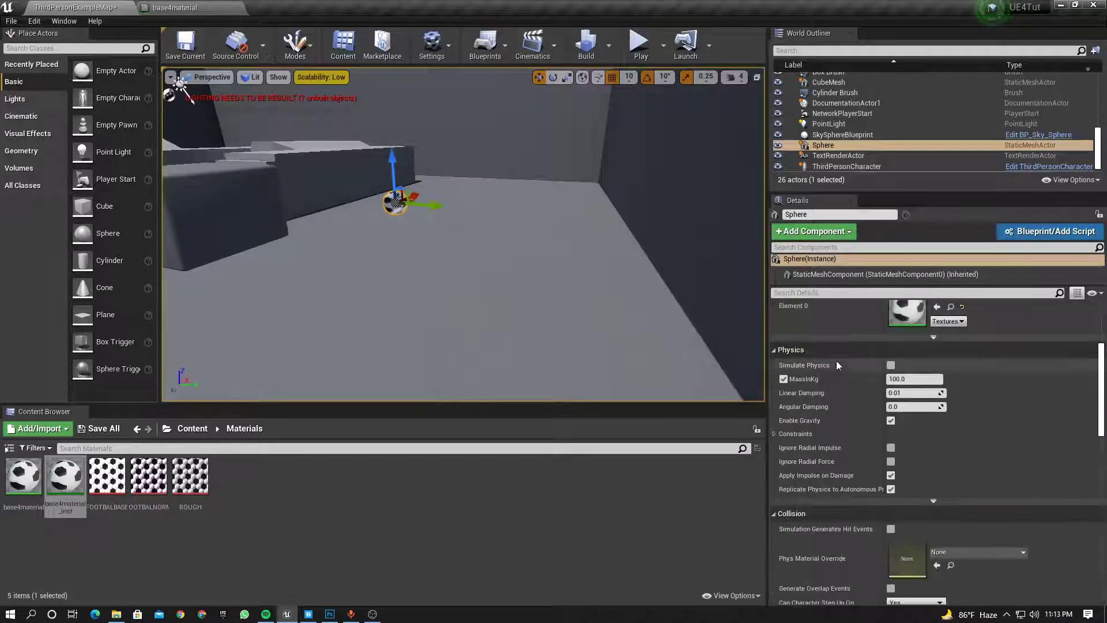
left_click(892, 366)
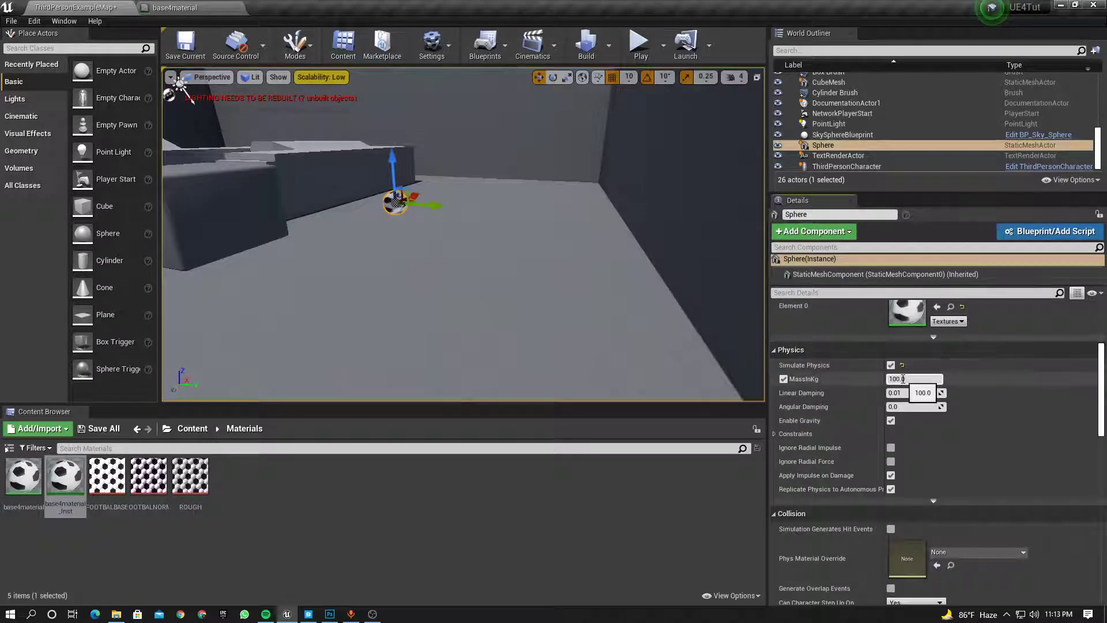
type("80")
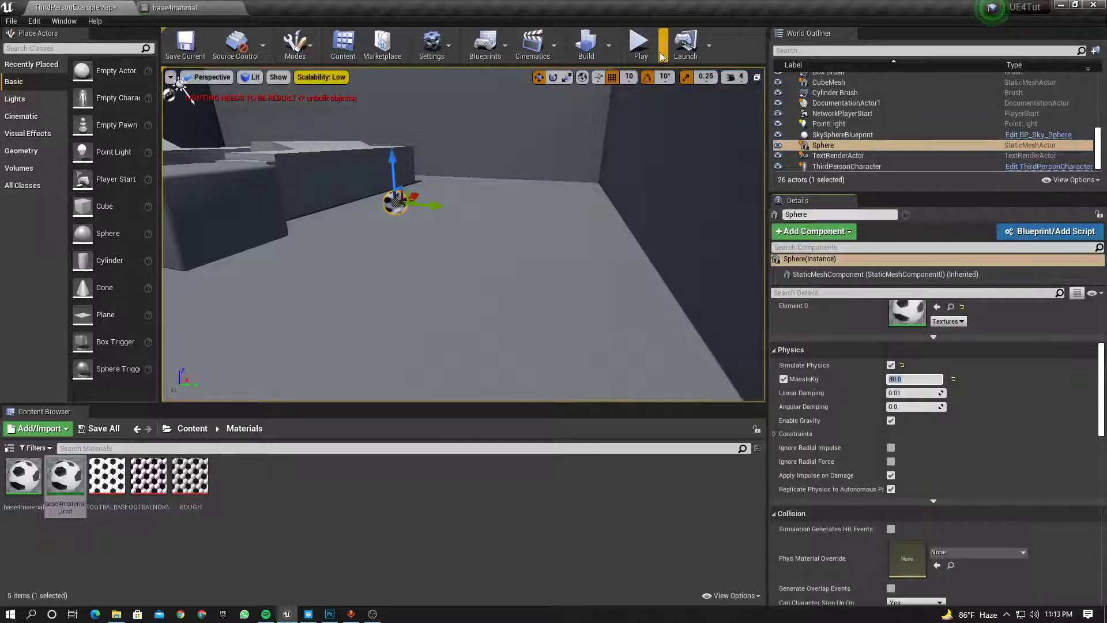
Step: Play the level and run the character into the football to test how it rolls across the floor
left_click(638, 43)
key("w")
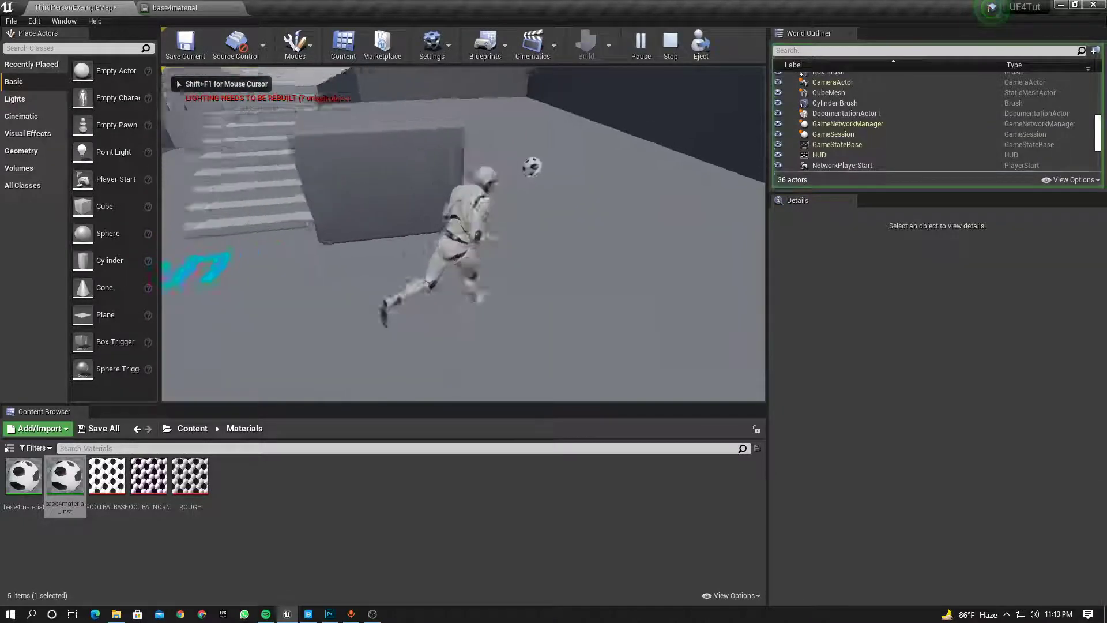
key("w")
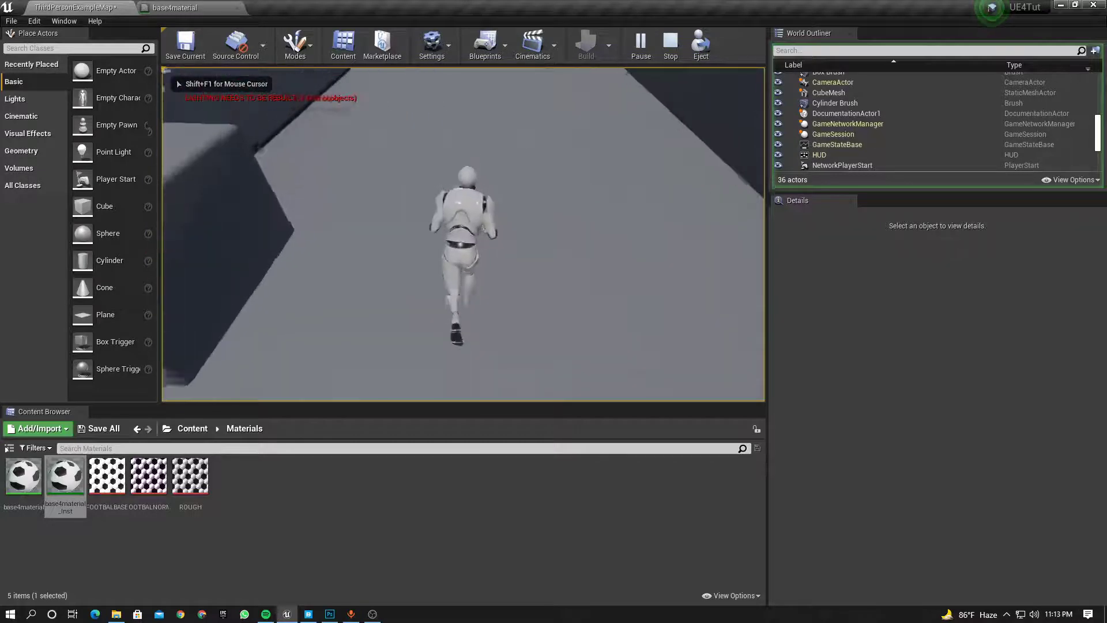
key("w")
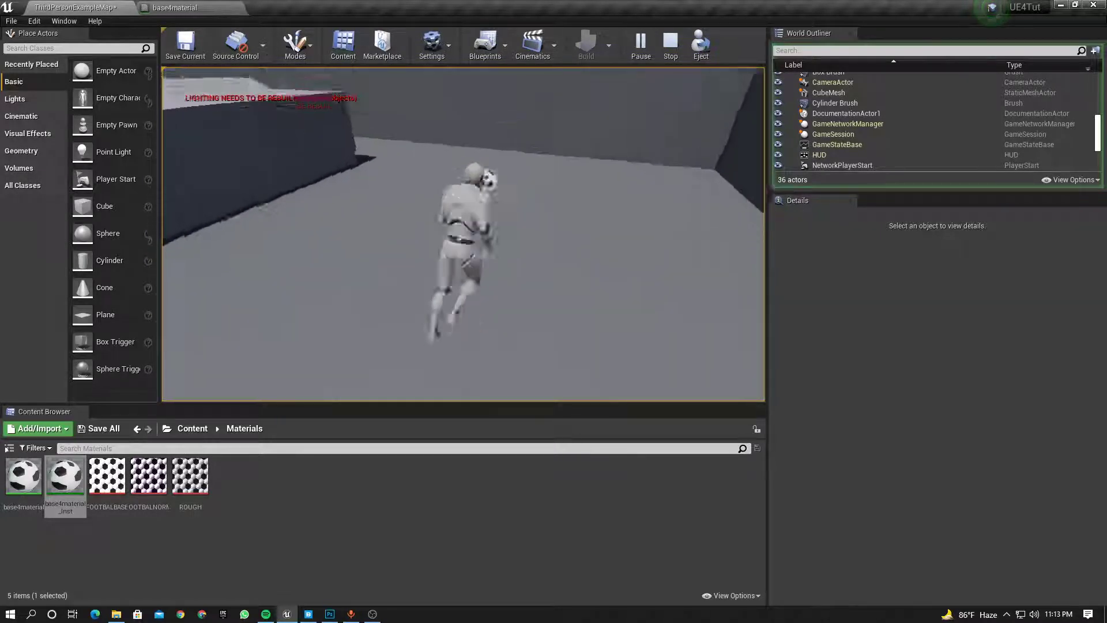
key("w")
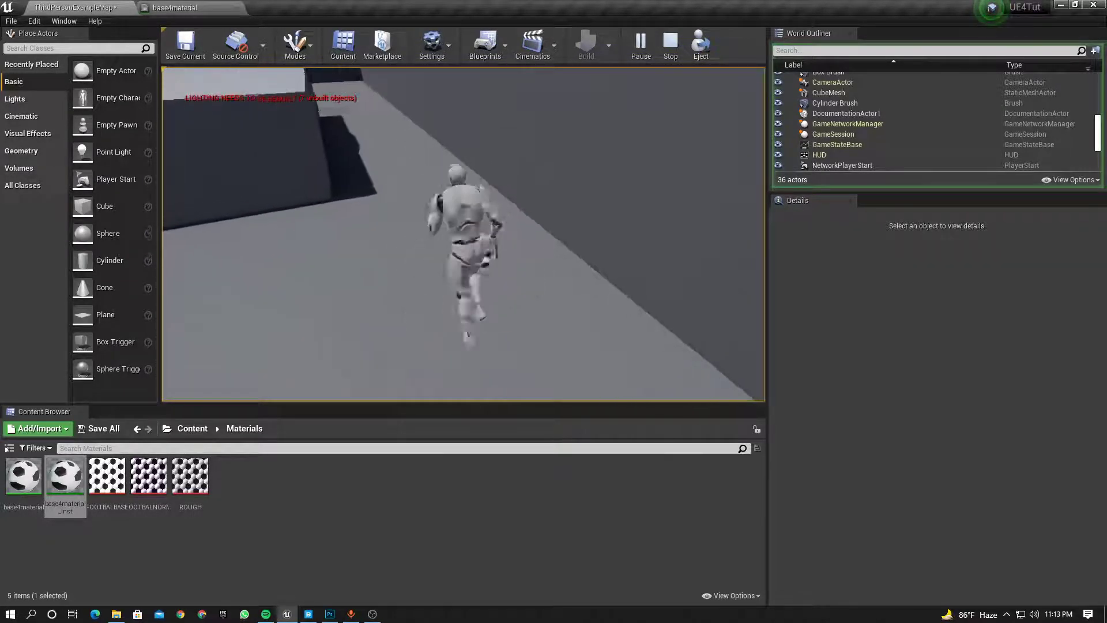
key("w")
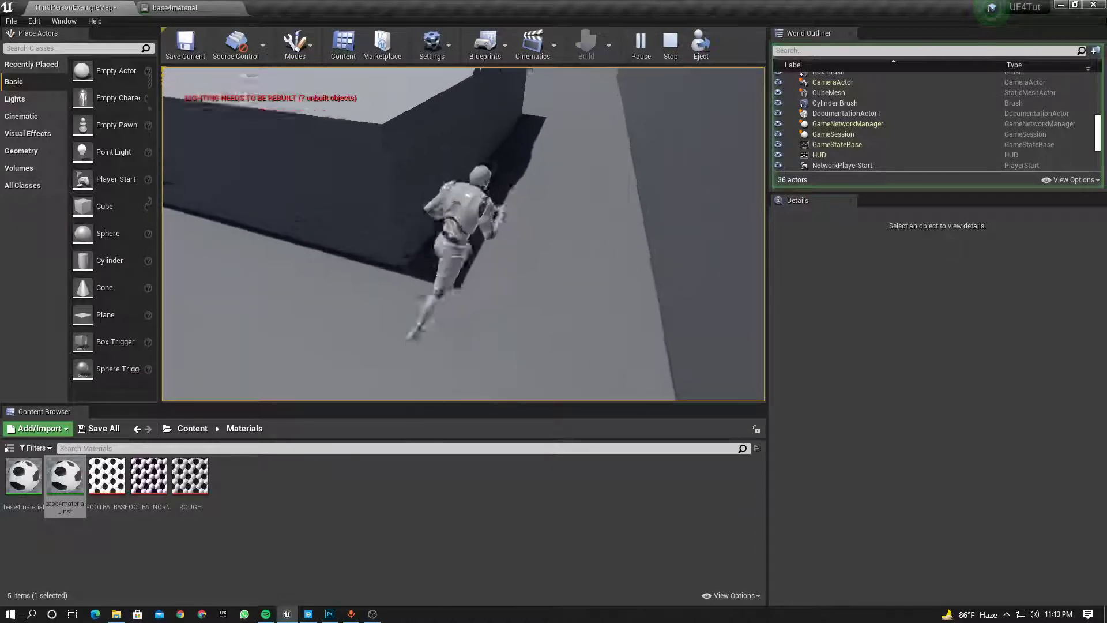
key("w")
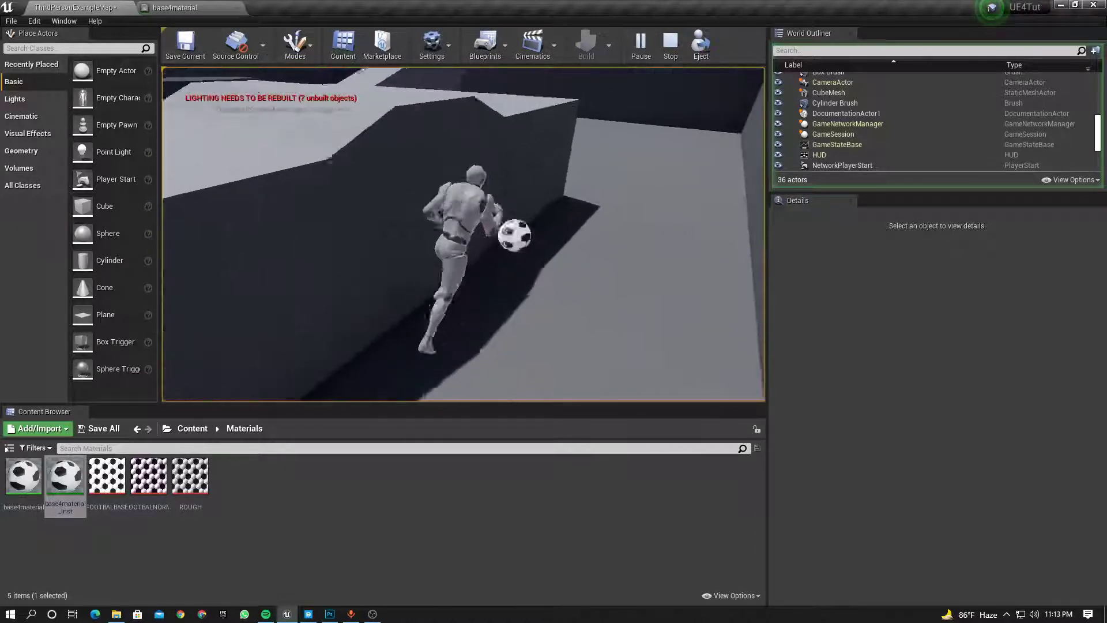
key("w")
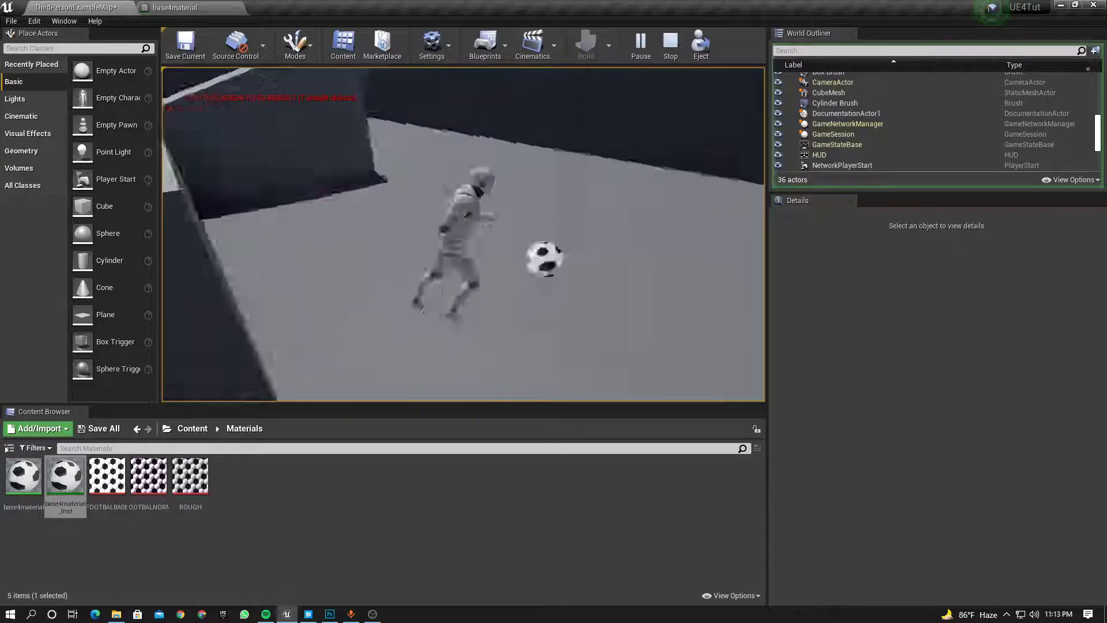
key("w")
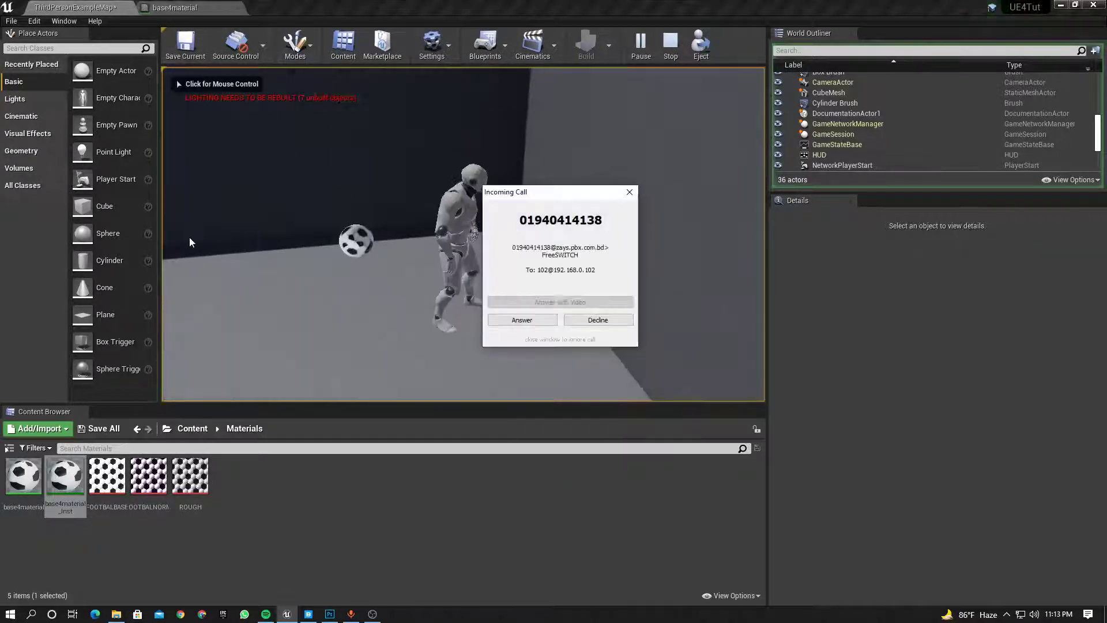
Step: Decline the incoming call and resume the play test, chasing the football past the blocks and walls
left_click(596, 320)
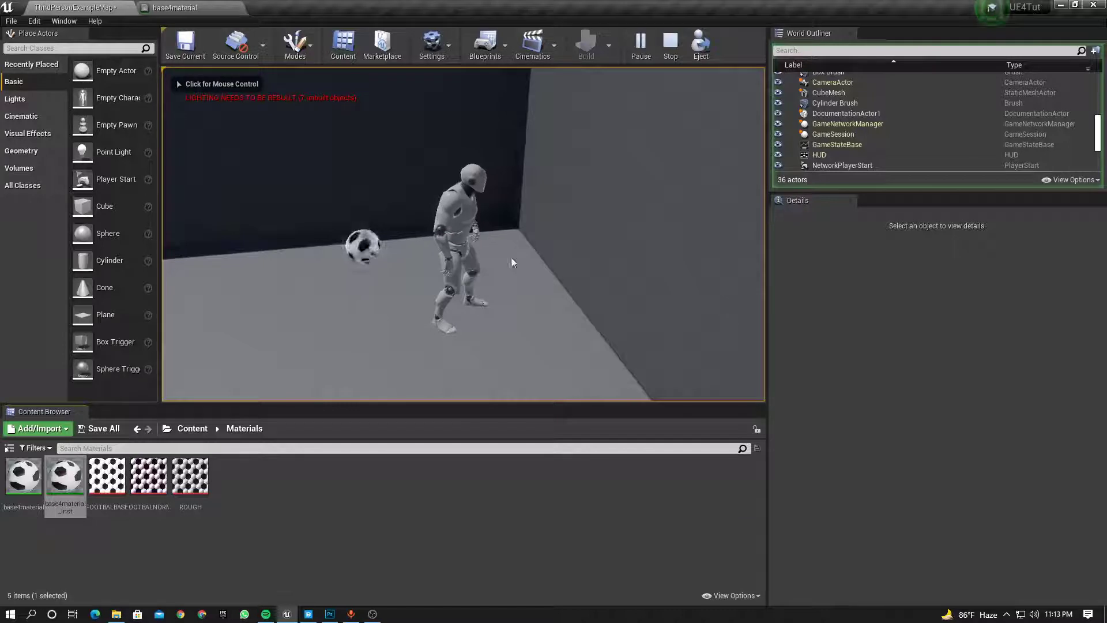
left_click(428, 205)
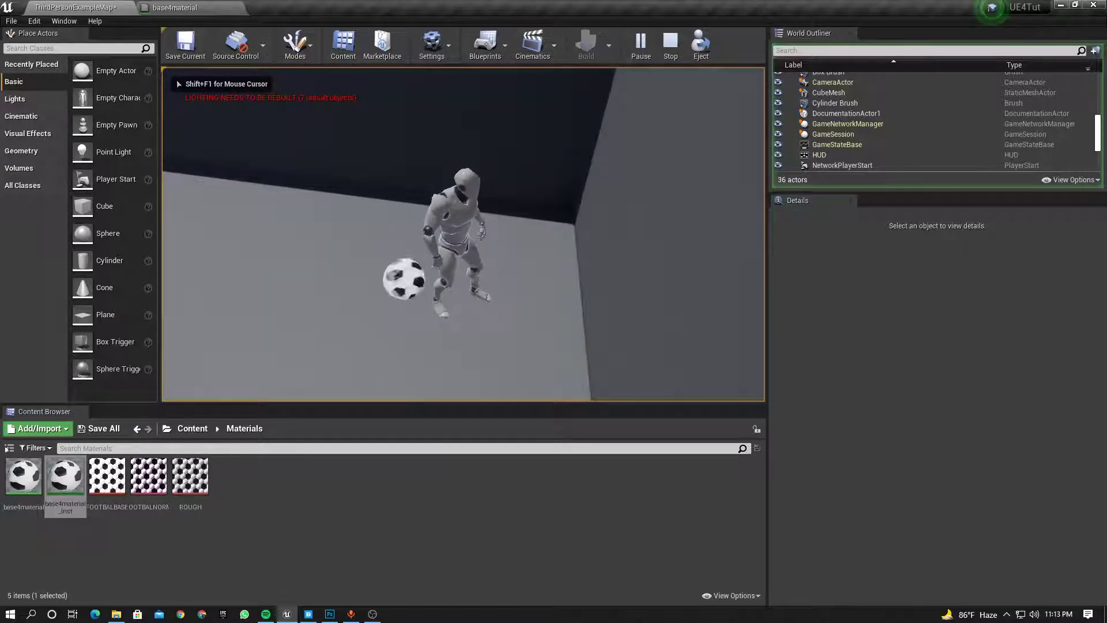
key("w")
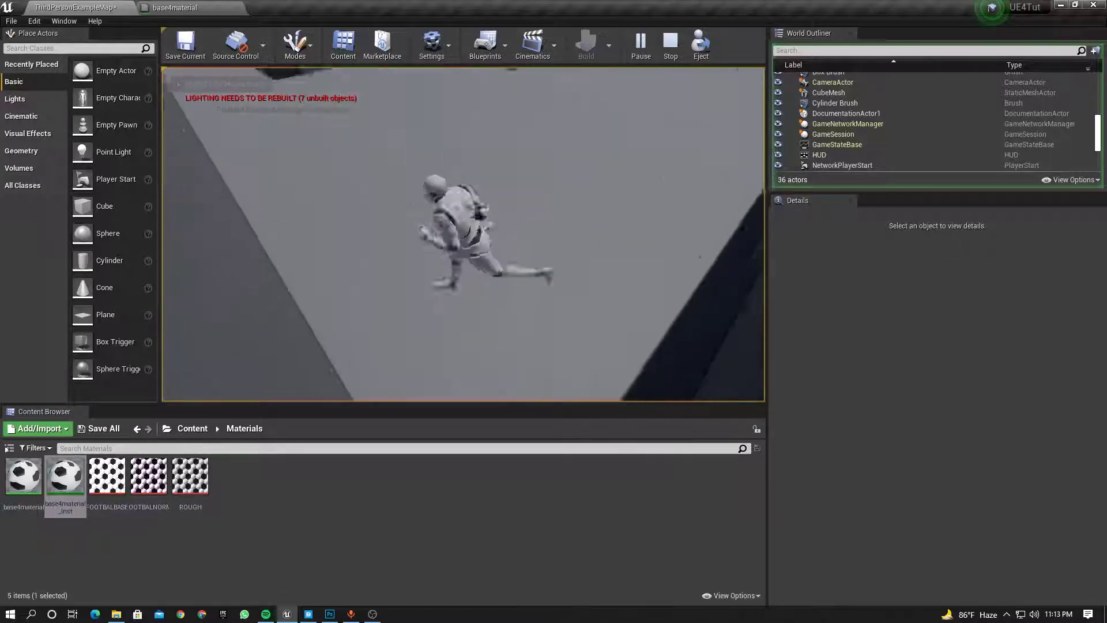
key("s")
key("d")
key("w")
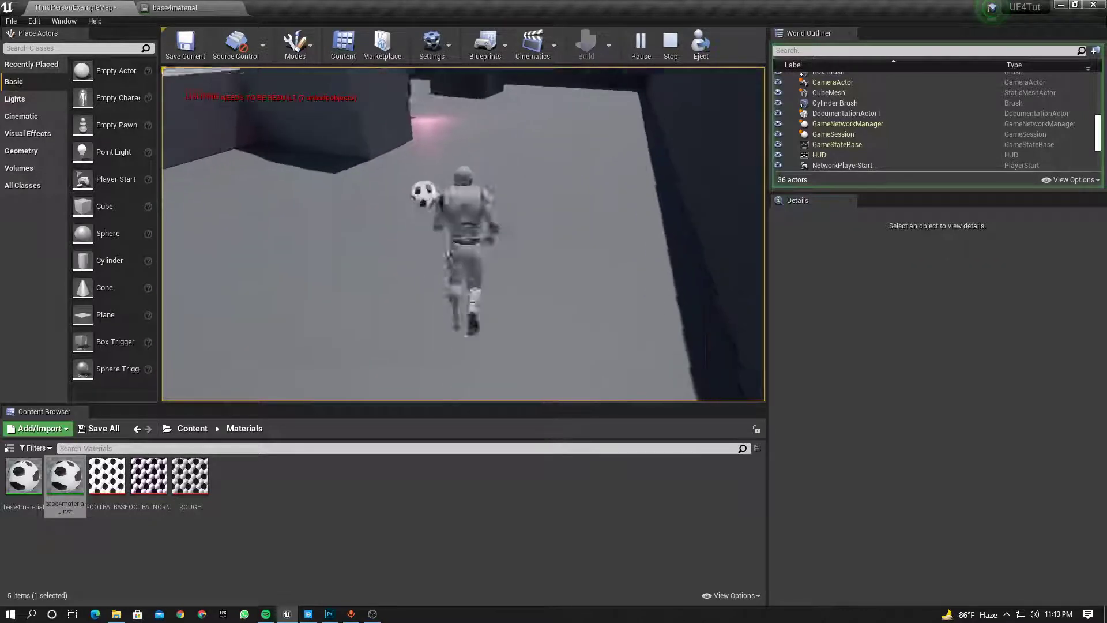
key("d")
key("w")
key("d")
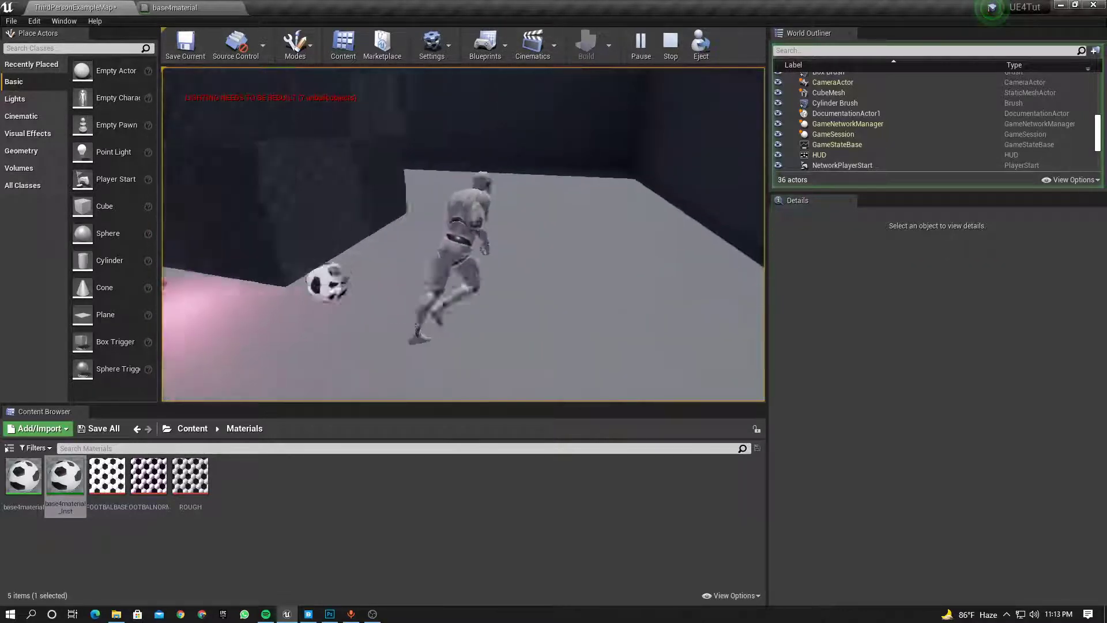
key("a")
key("w")
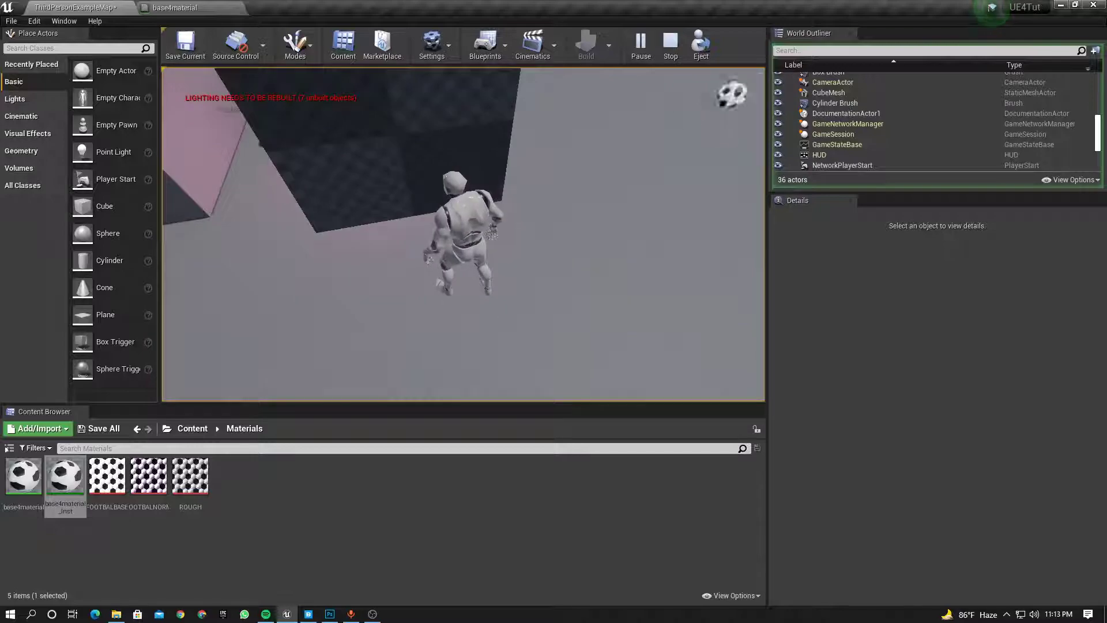